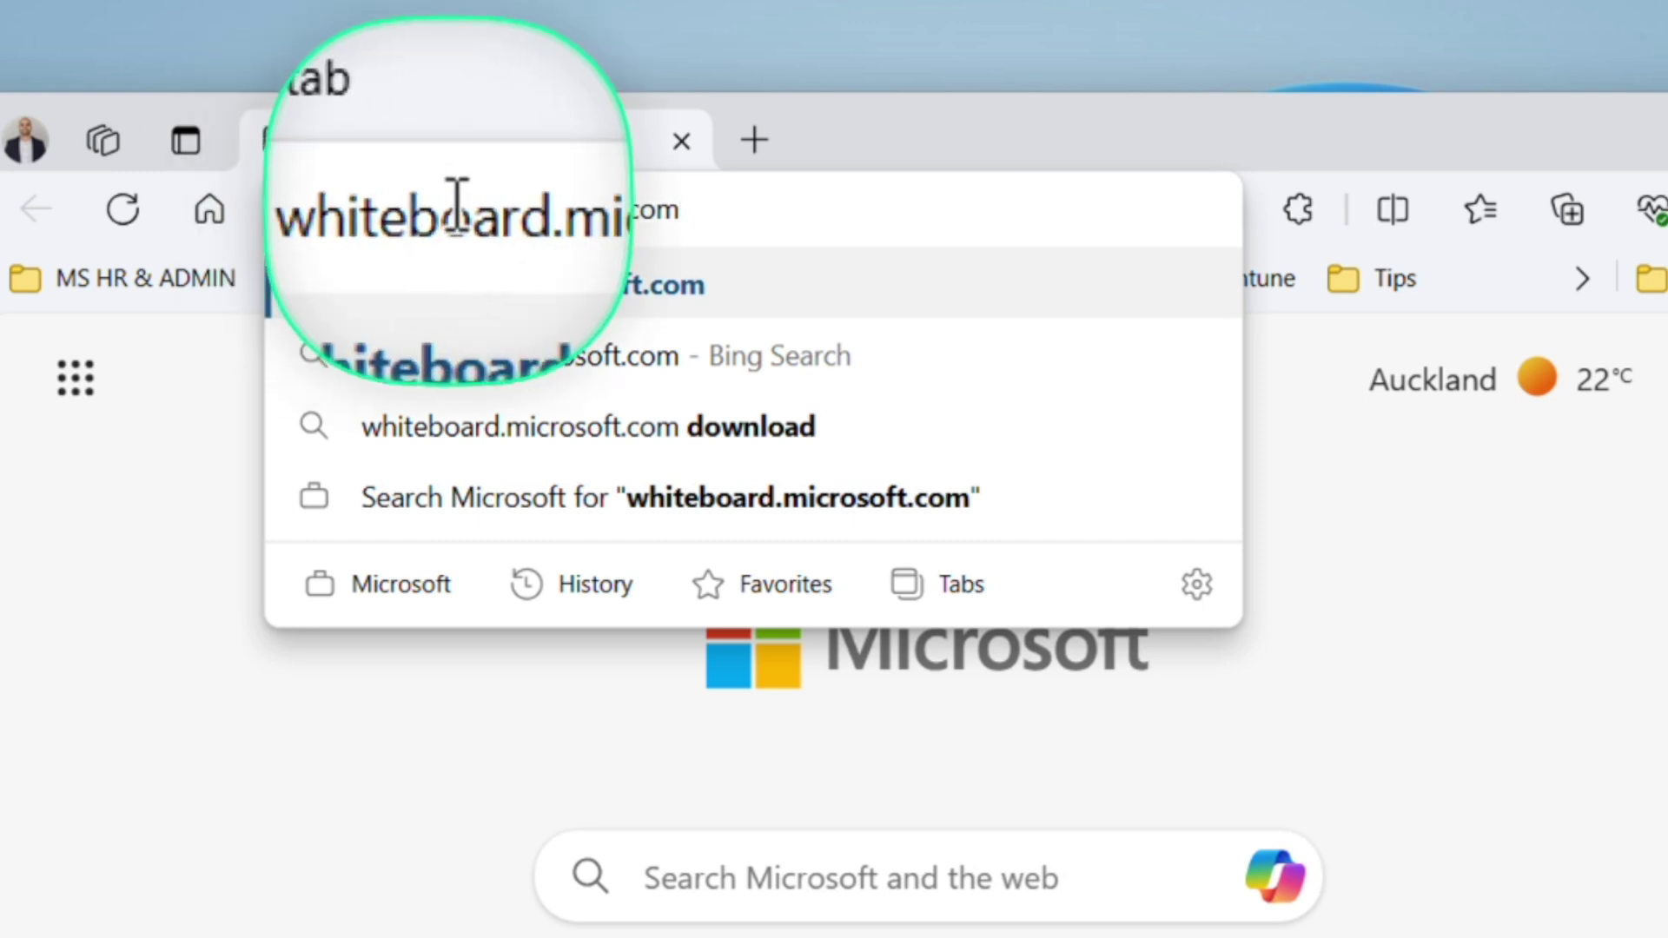
- Go to whiteboard.microsoft.com in the web browser
{"action": "key", "text": "Return"}
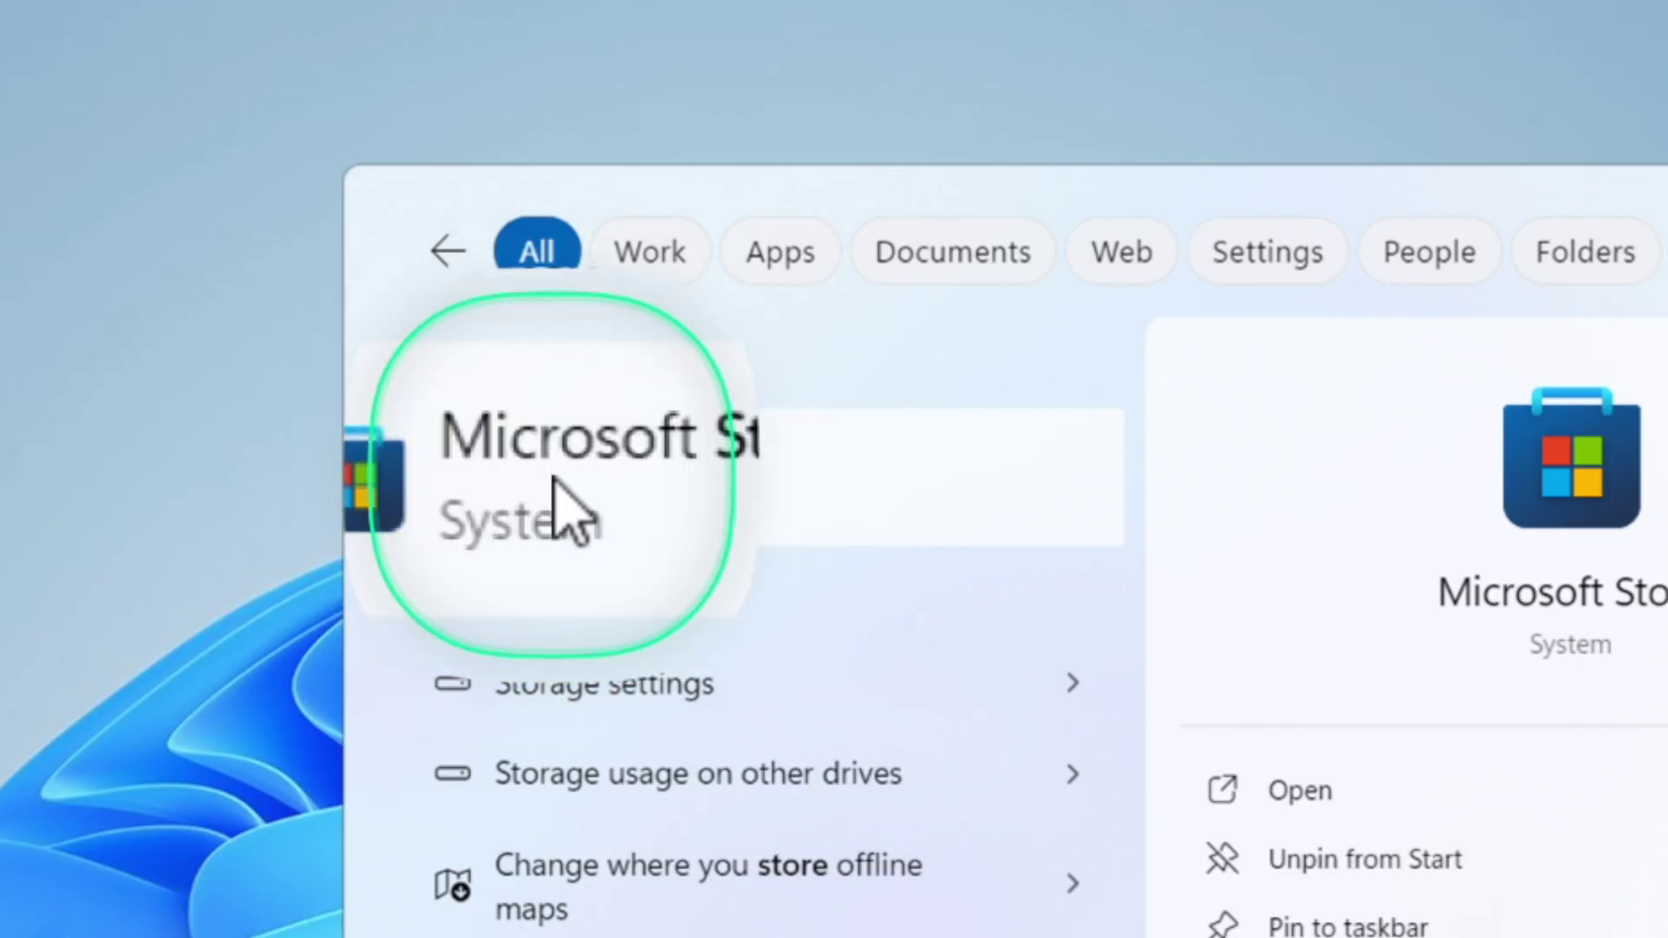
- Install Microsoft Whiteboard from the Microsoft Store and pin it to Start
{"action": "left_click", "coordinate": [551, 487]}
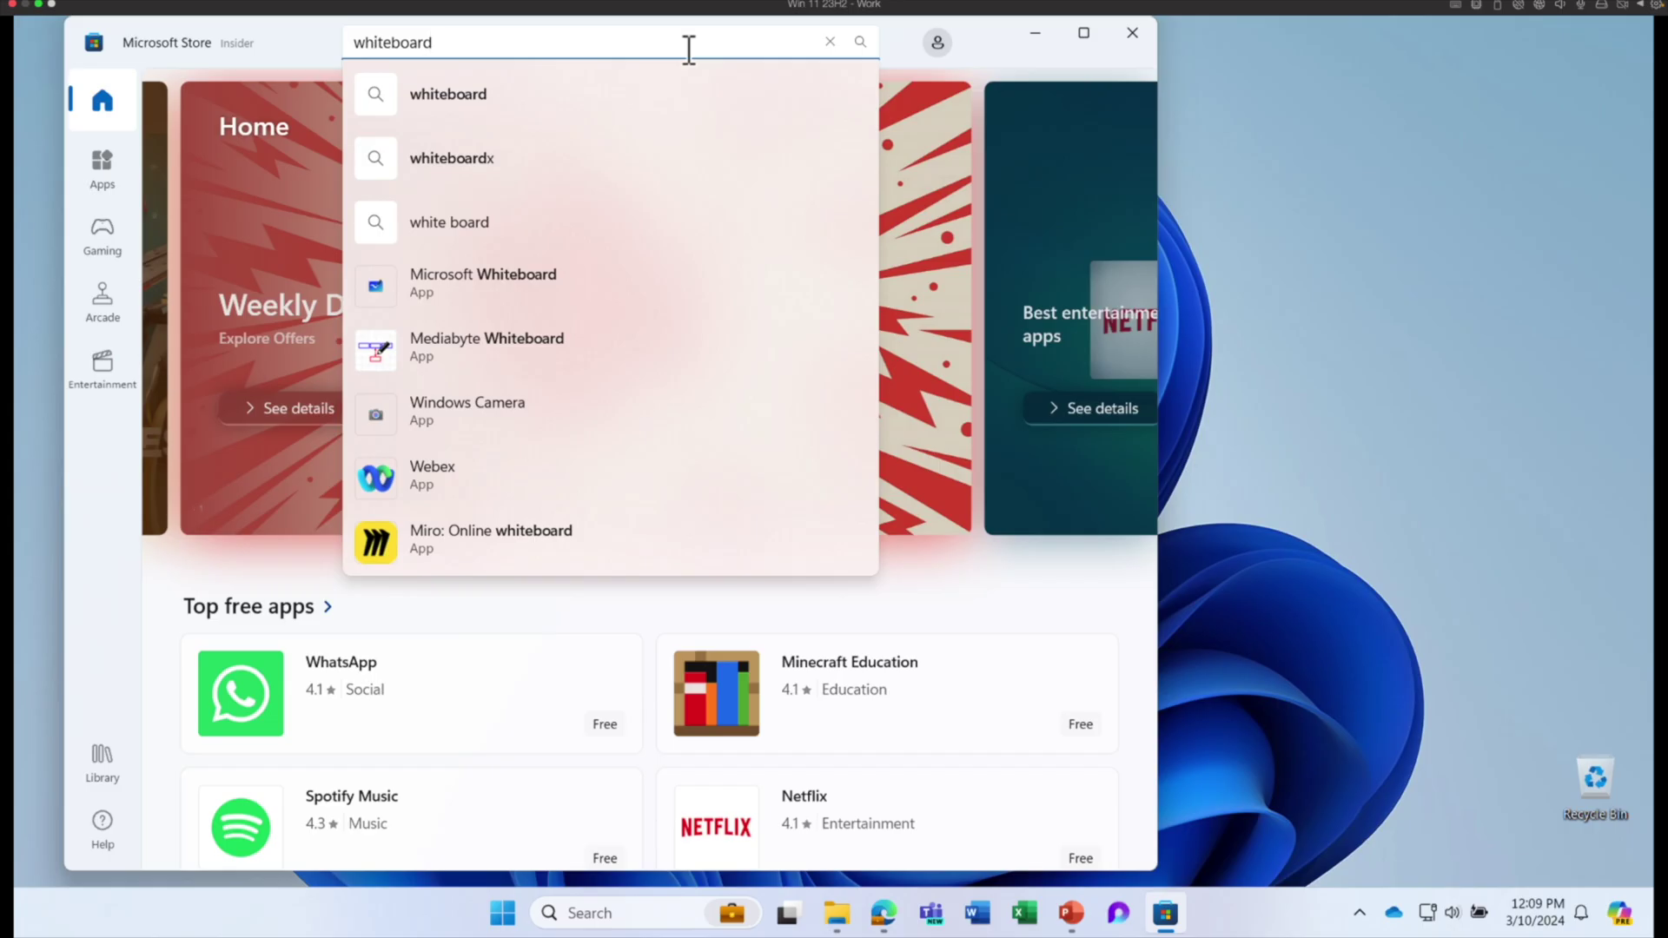
{"action": "key", "text": "Return"}
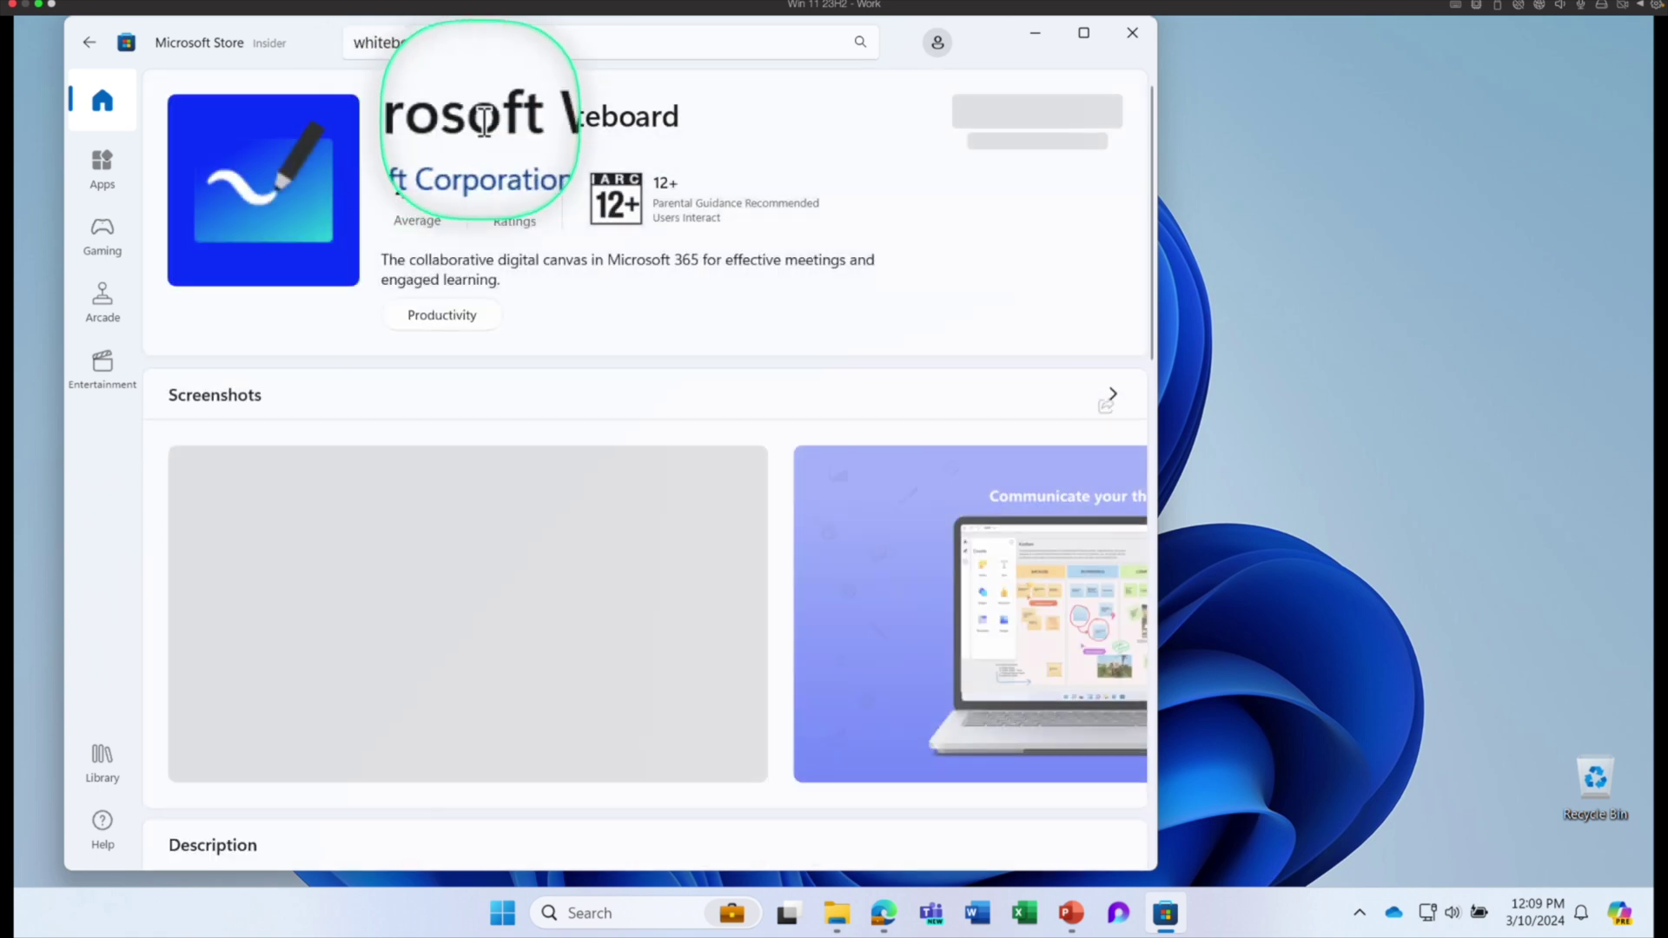
{"action": "left_click", "coordinate": [1043, 121]}
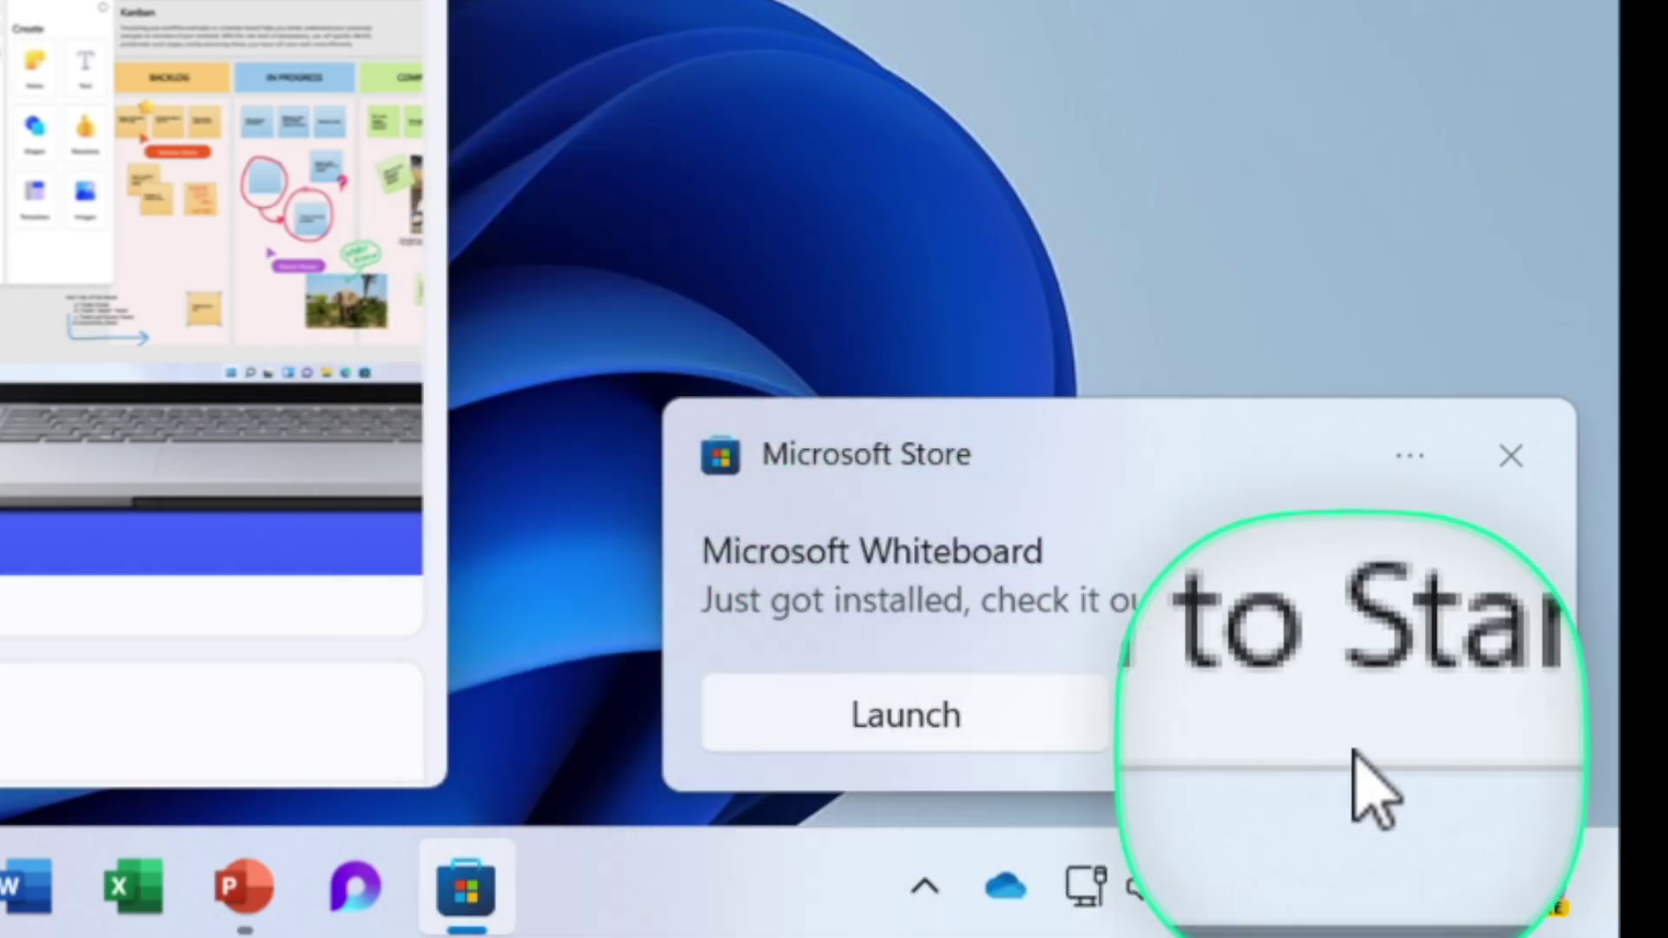
{"action": "left_click", "coordinate": [1345, 725]}
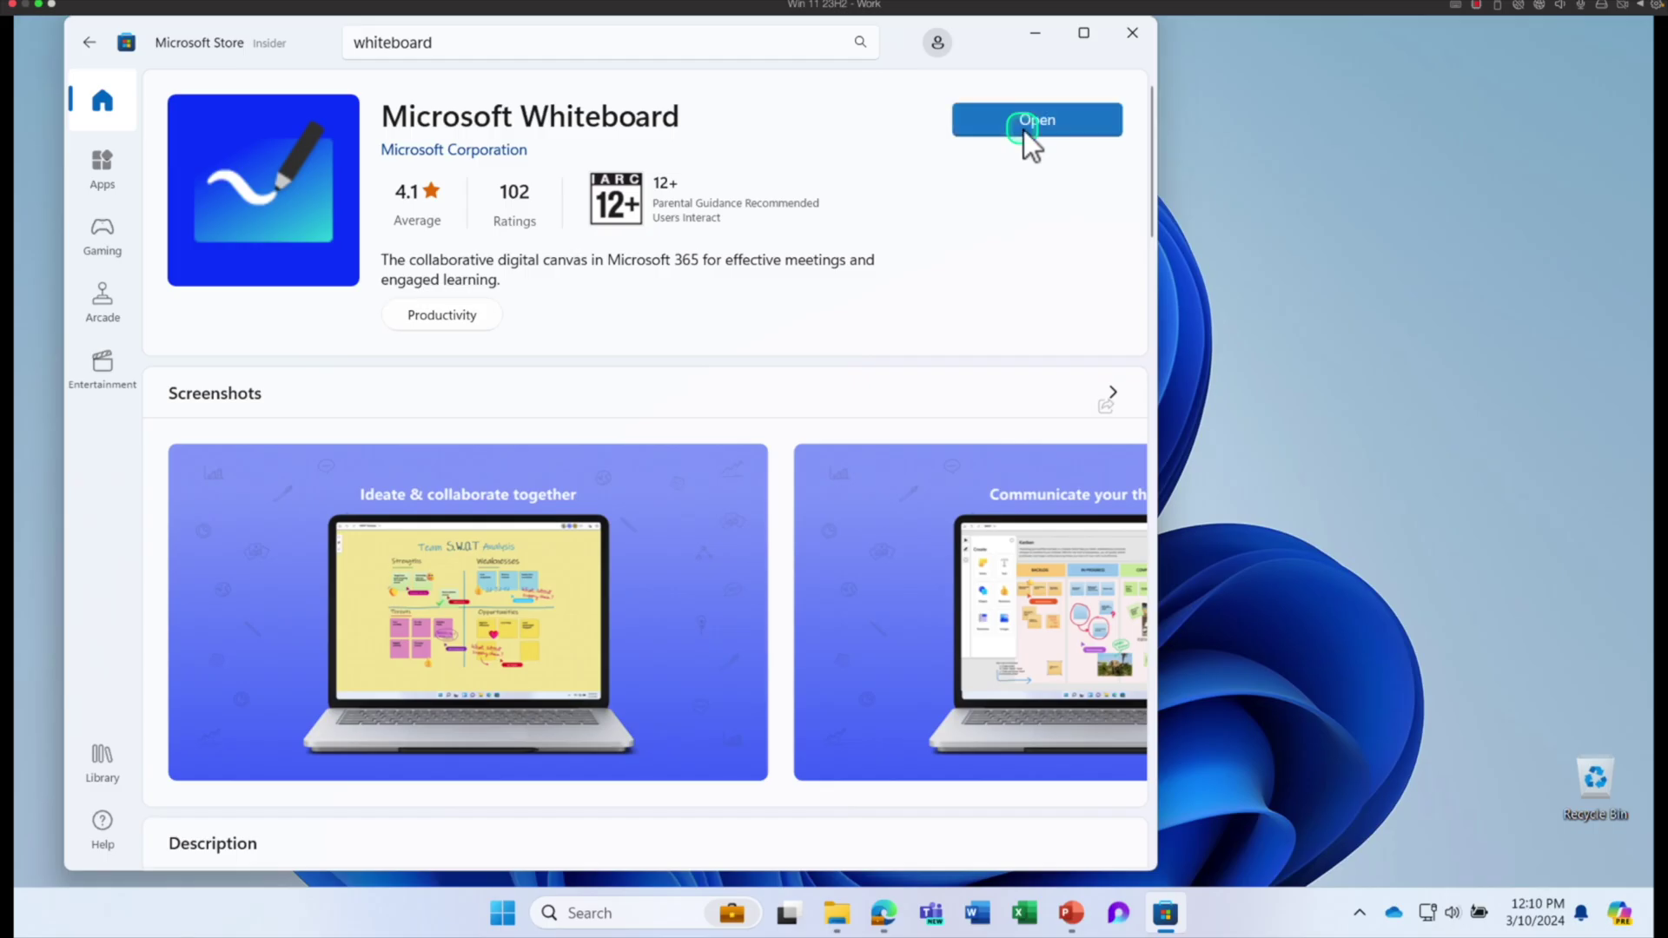
- Launch the installed Microsoft Whiteboard app and maximize its window
{"action": "left_click", "coordinate": [1024, 129]}
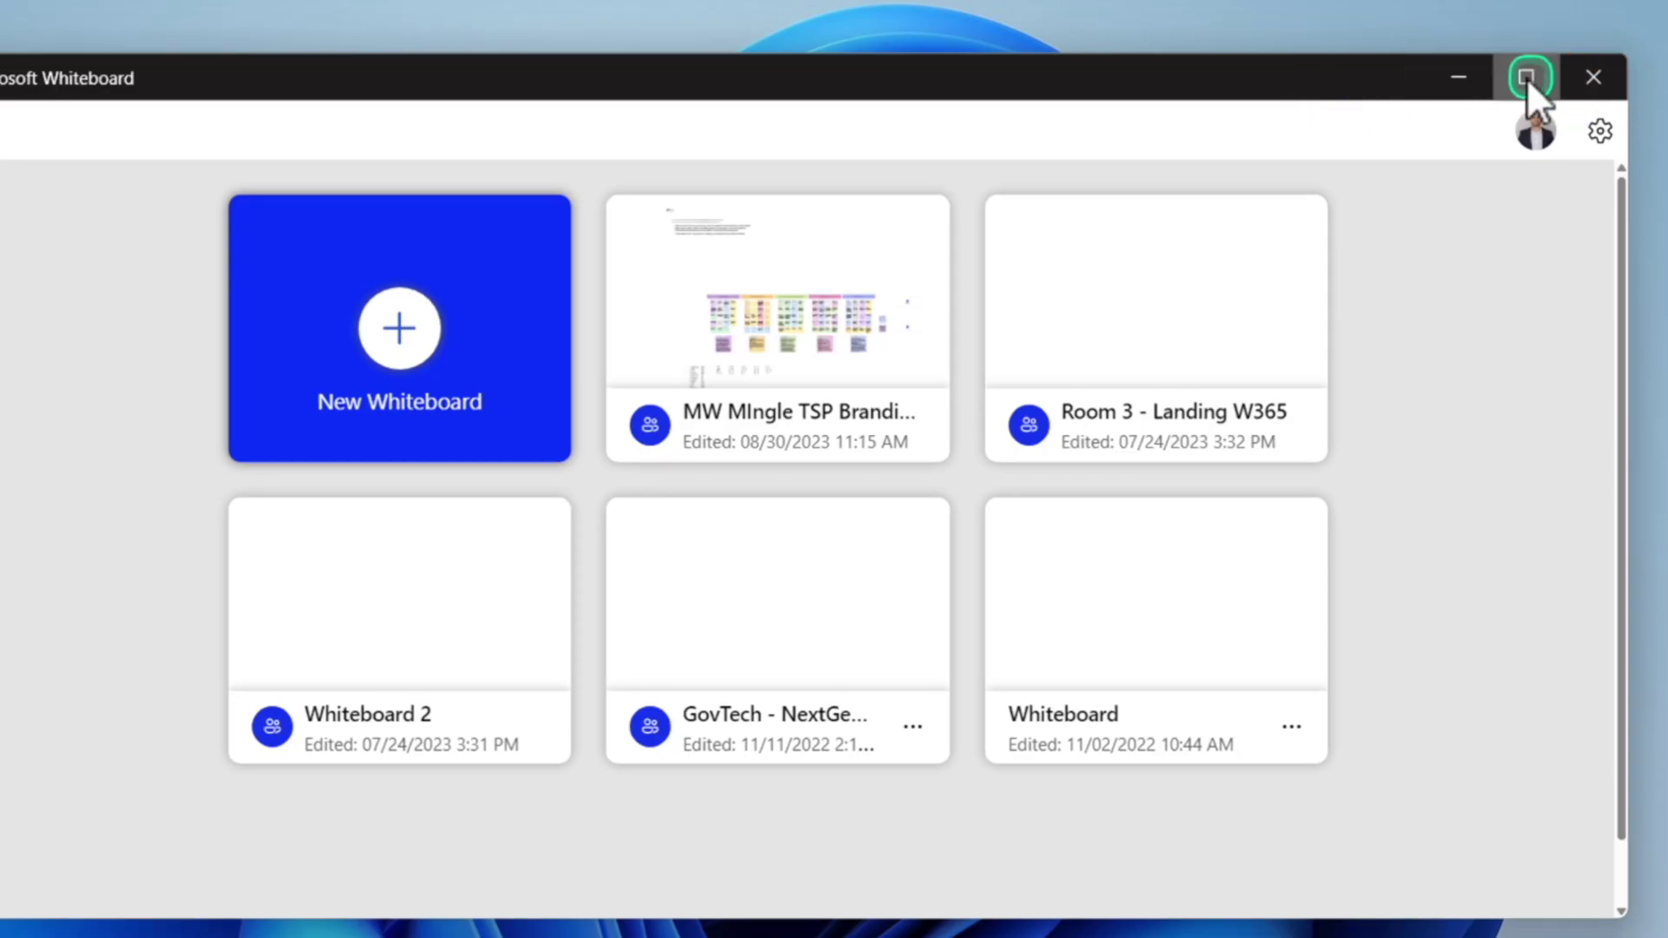
{"action": "left_click", "coordinate": [1527, 77]}
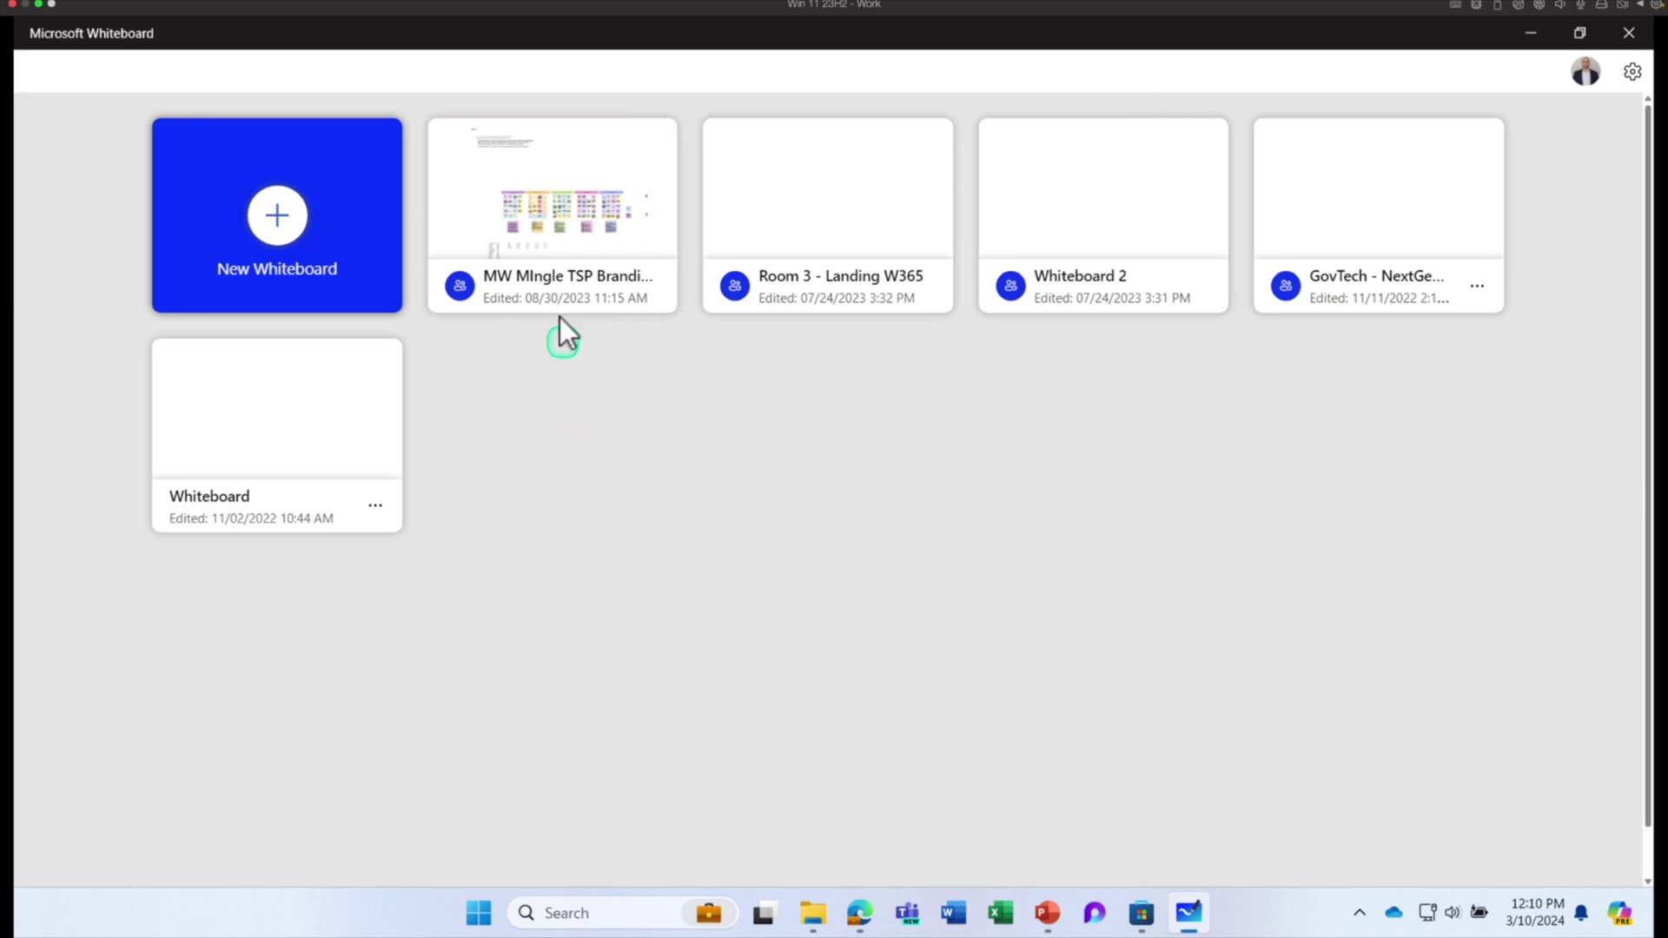
- Open the existing board "MW MIngle TSP Branding Workshop", look over its contents, and return to the board overview
{"action": "left_click", "coordinate": [560, 315]}
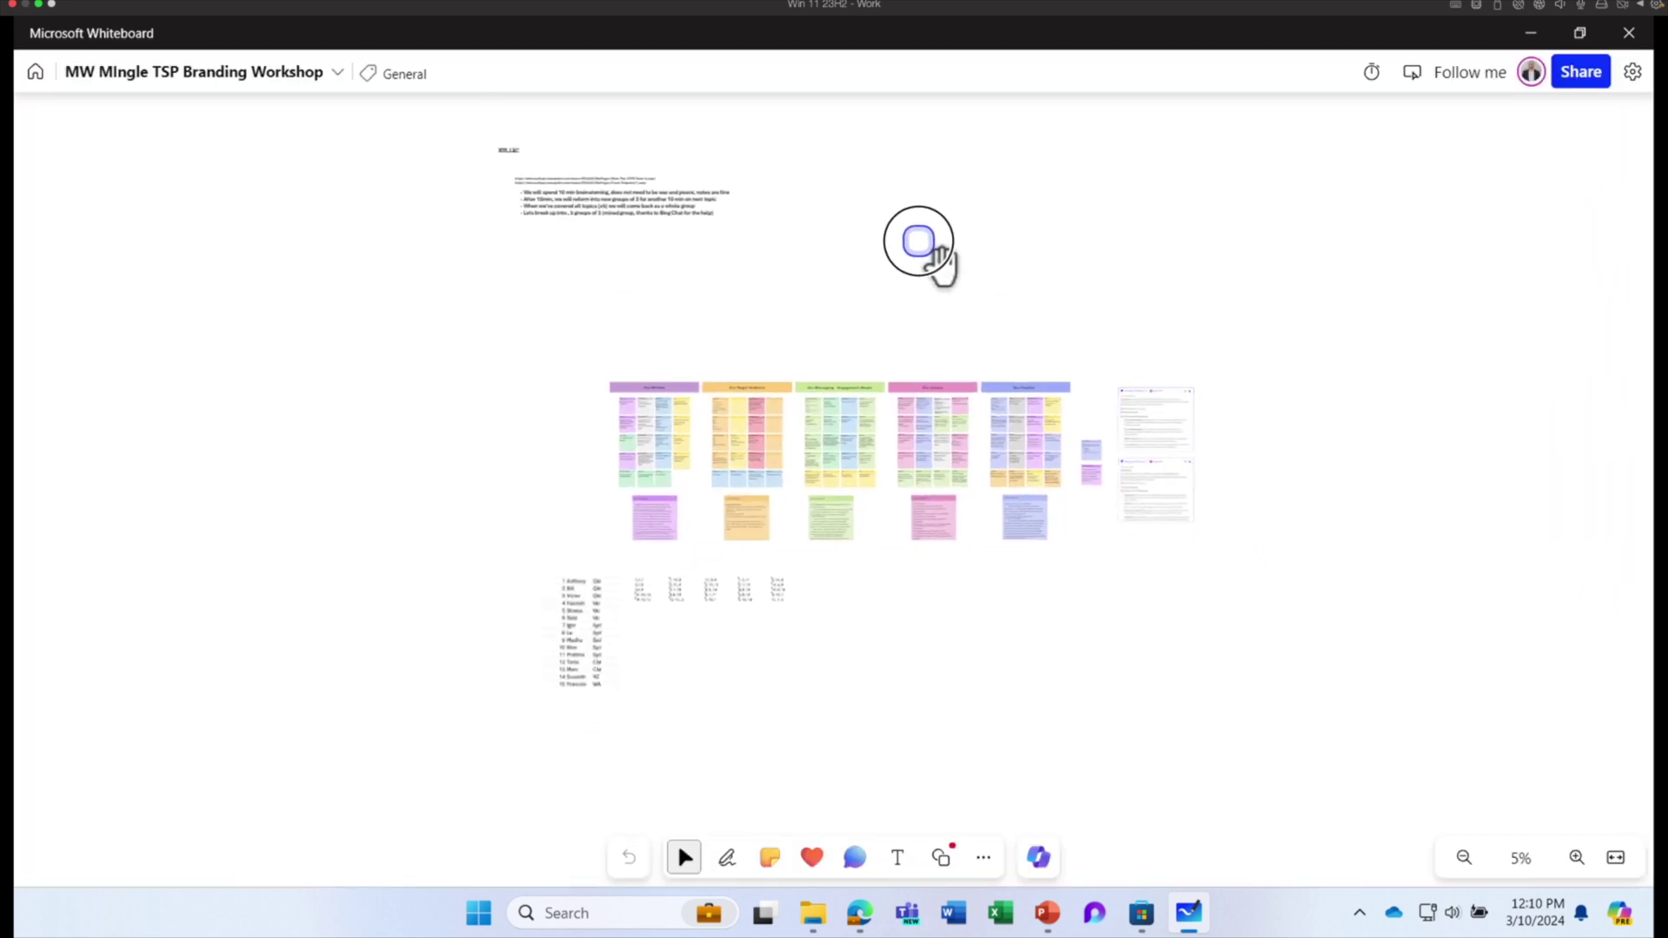
{"action": "left_click_drag", "start_coordinate": [921, 243], "coordinate": [879, 305]}
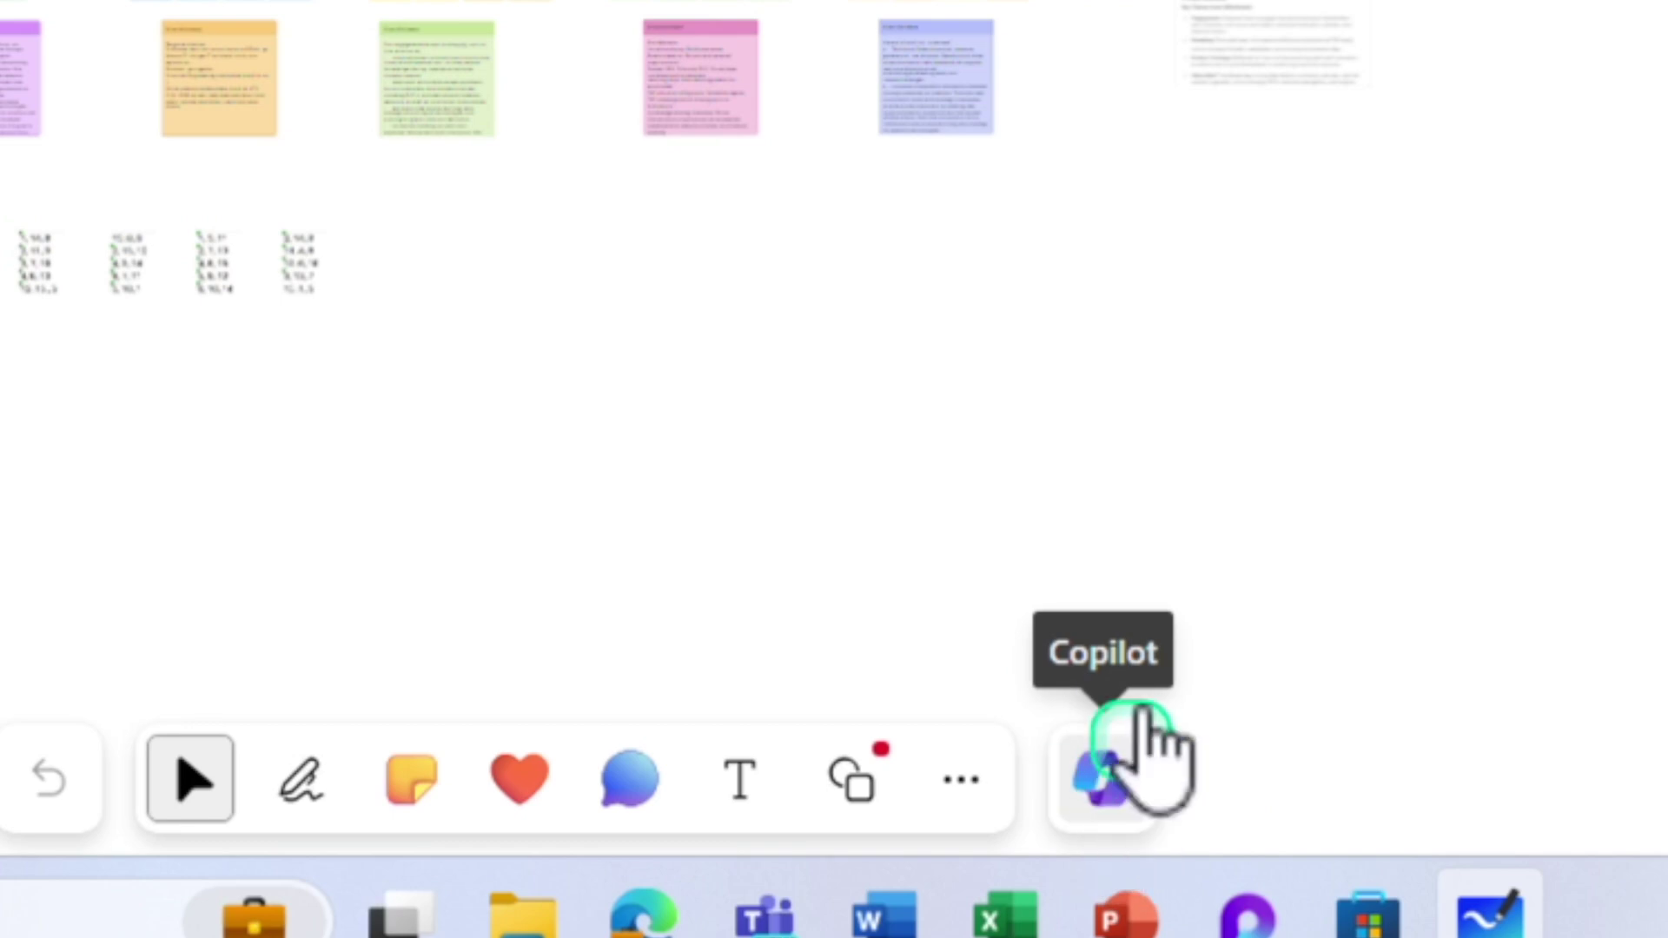
{"action": "left_click_drag", "start_coordinate": [1130, 0], "coordinate": [1254, 0]}
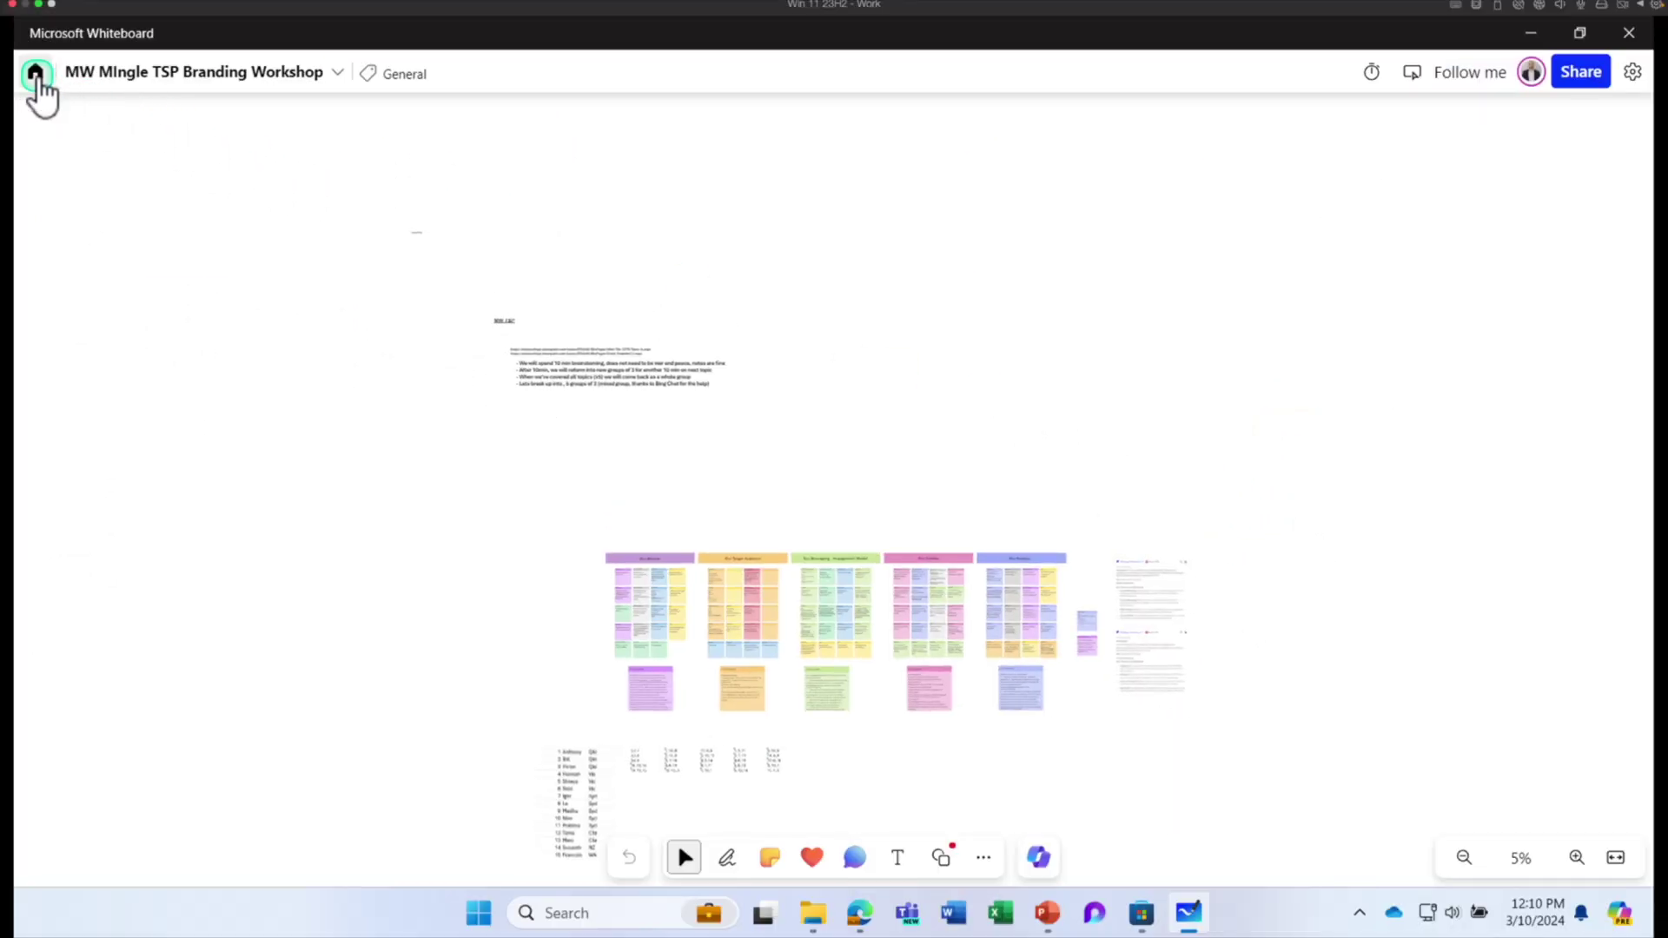
{"action": "left_click", "coordinate": [35, 74]}
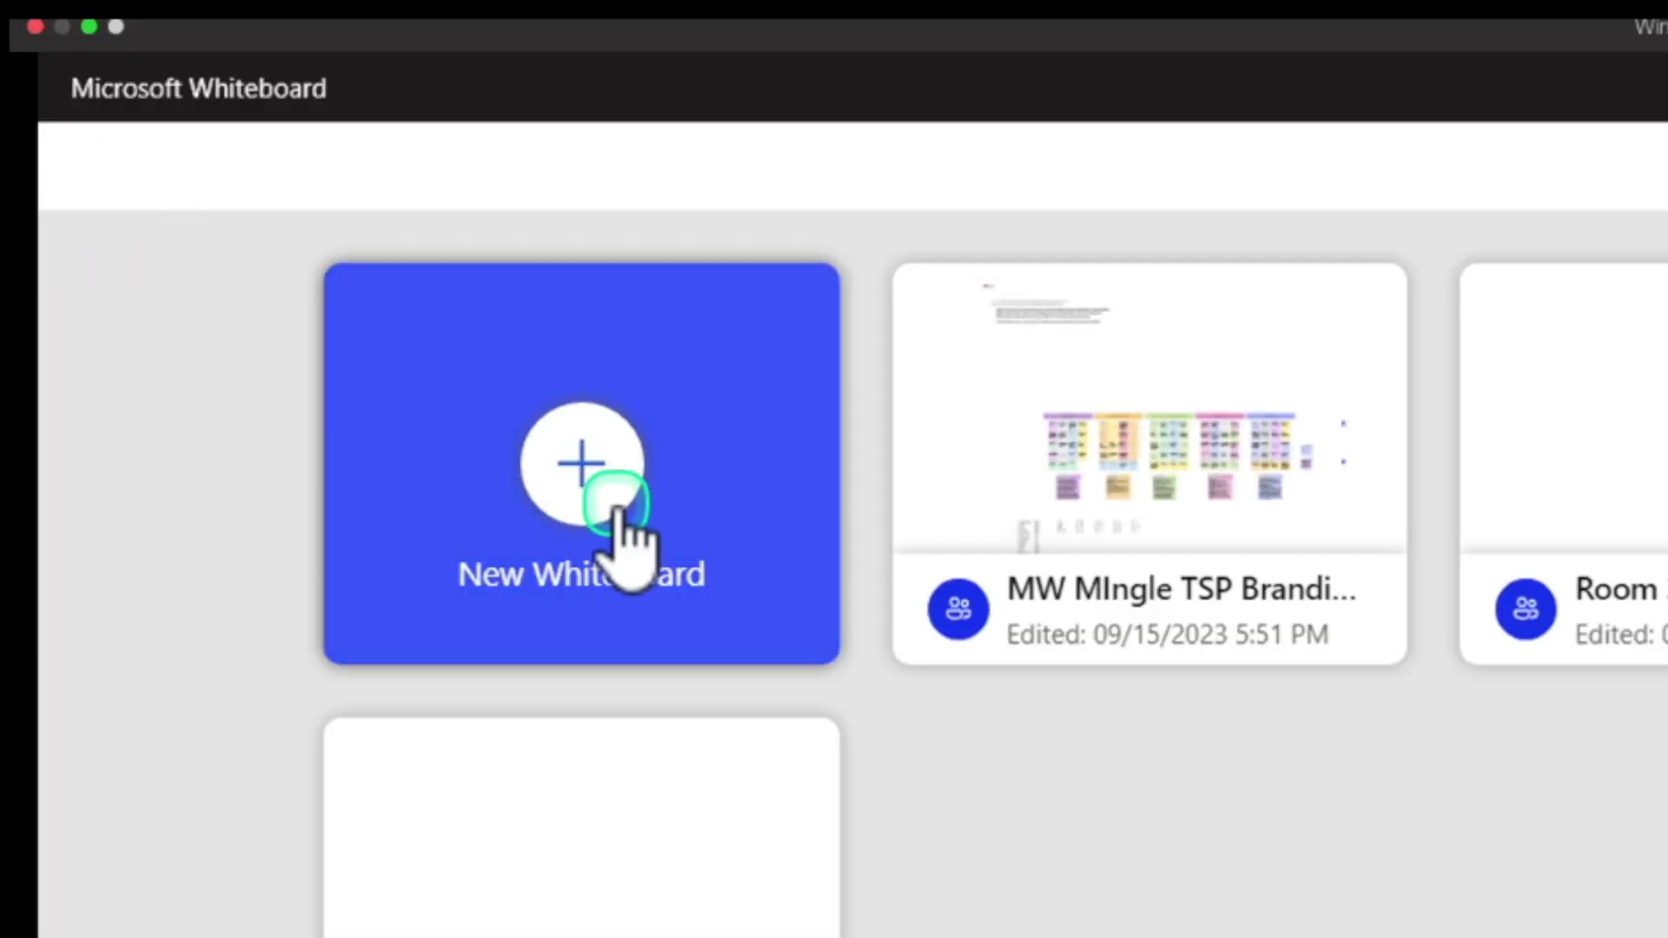
- Create a new whiteboard and ask Copilot to "Suggest inexpensive ways to optimize our website for organic search"
{"action": "left_click", "coordinate": [617, 513]}
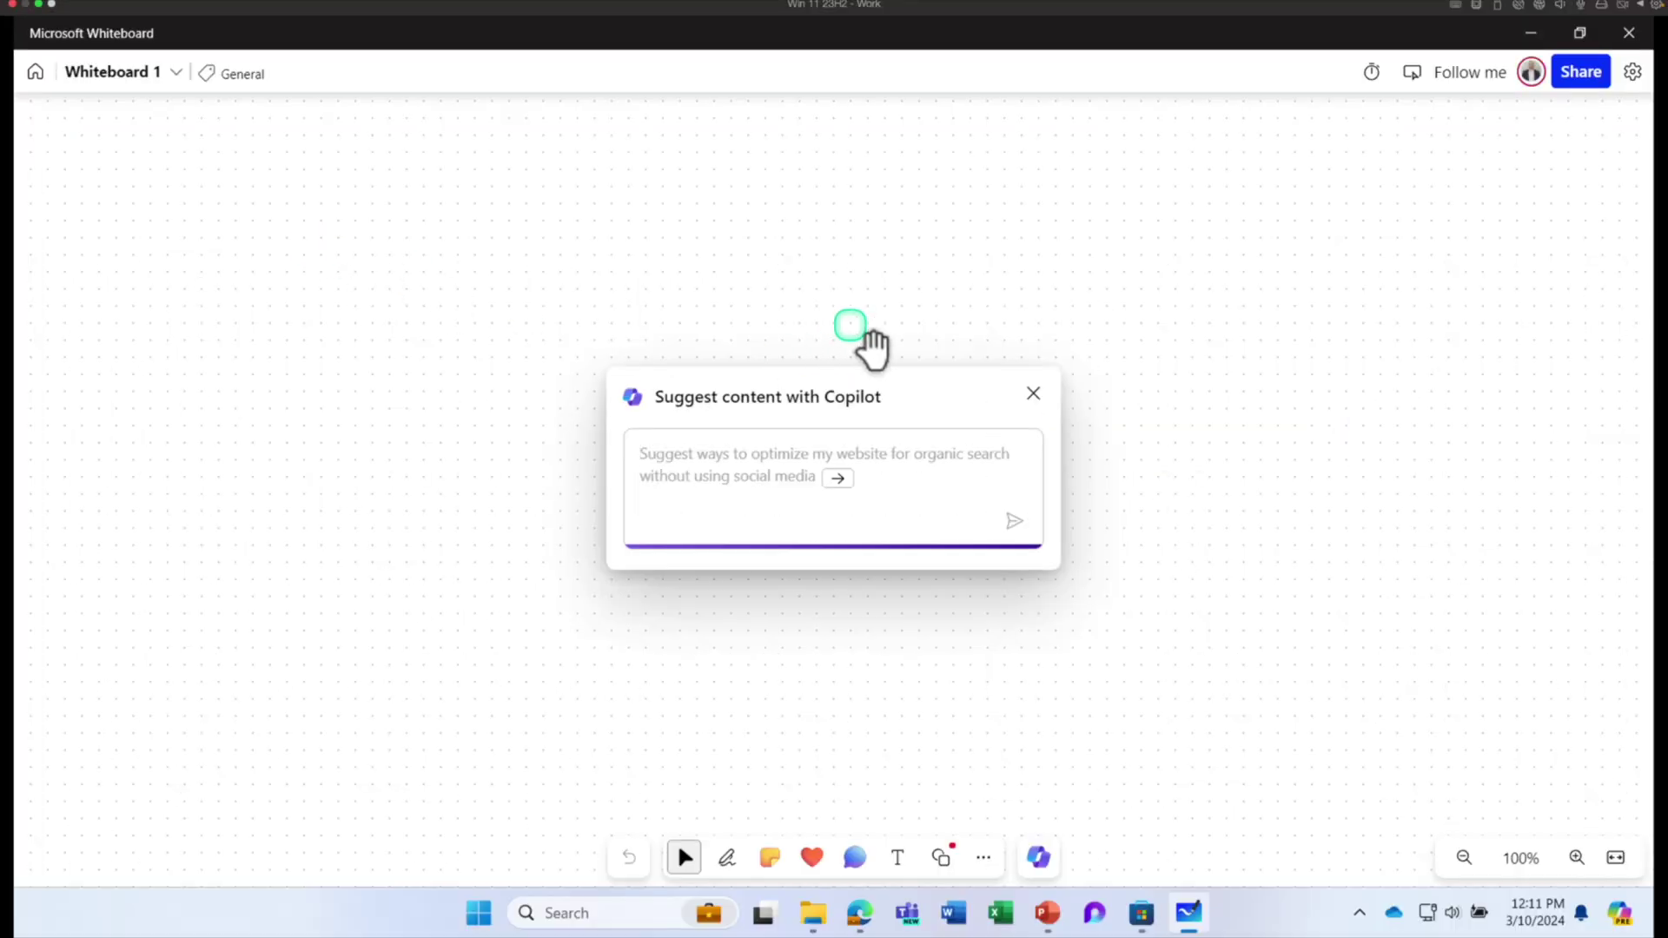
{"action": "left_click_drag", "start_coordinate": [502, 306], "coordinate": [1159, 627]}
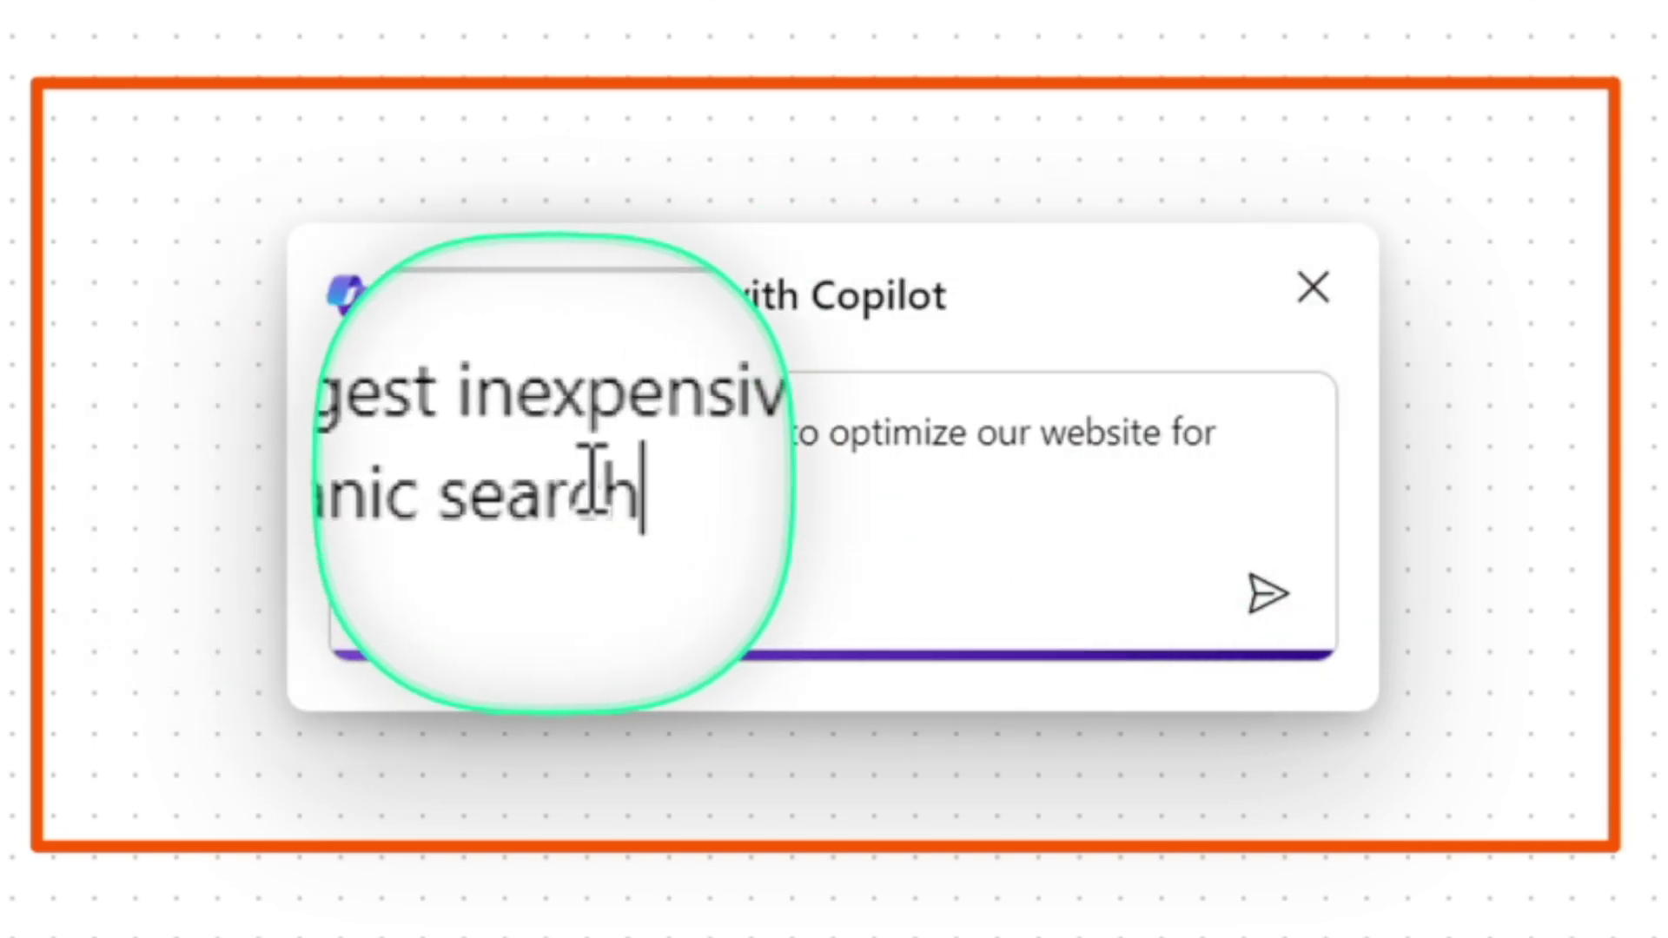
{"action": "left_click", "coordinate": [1268, 598]}
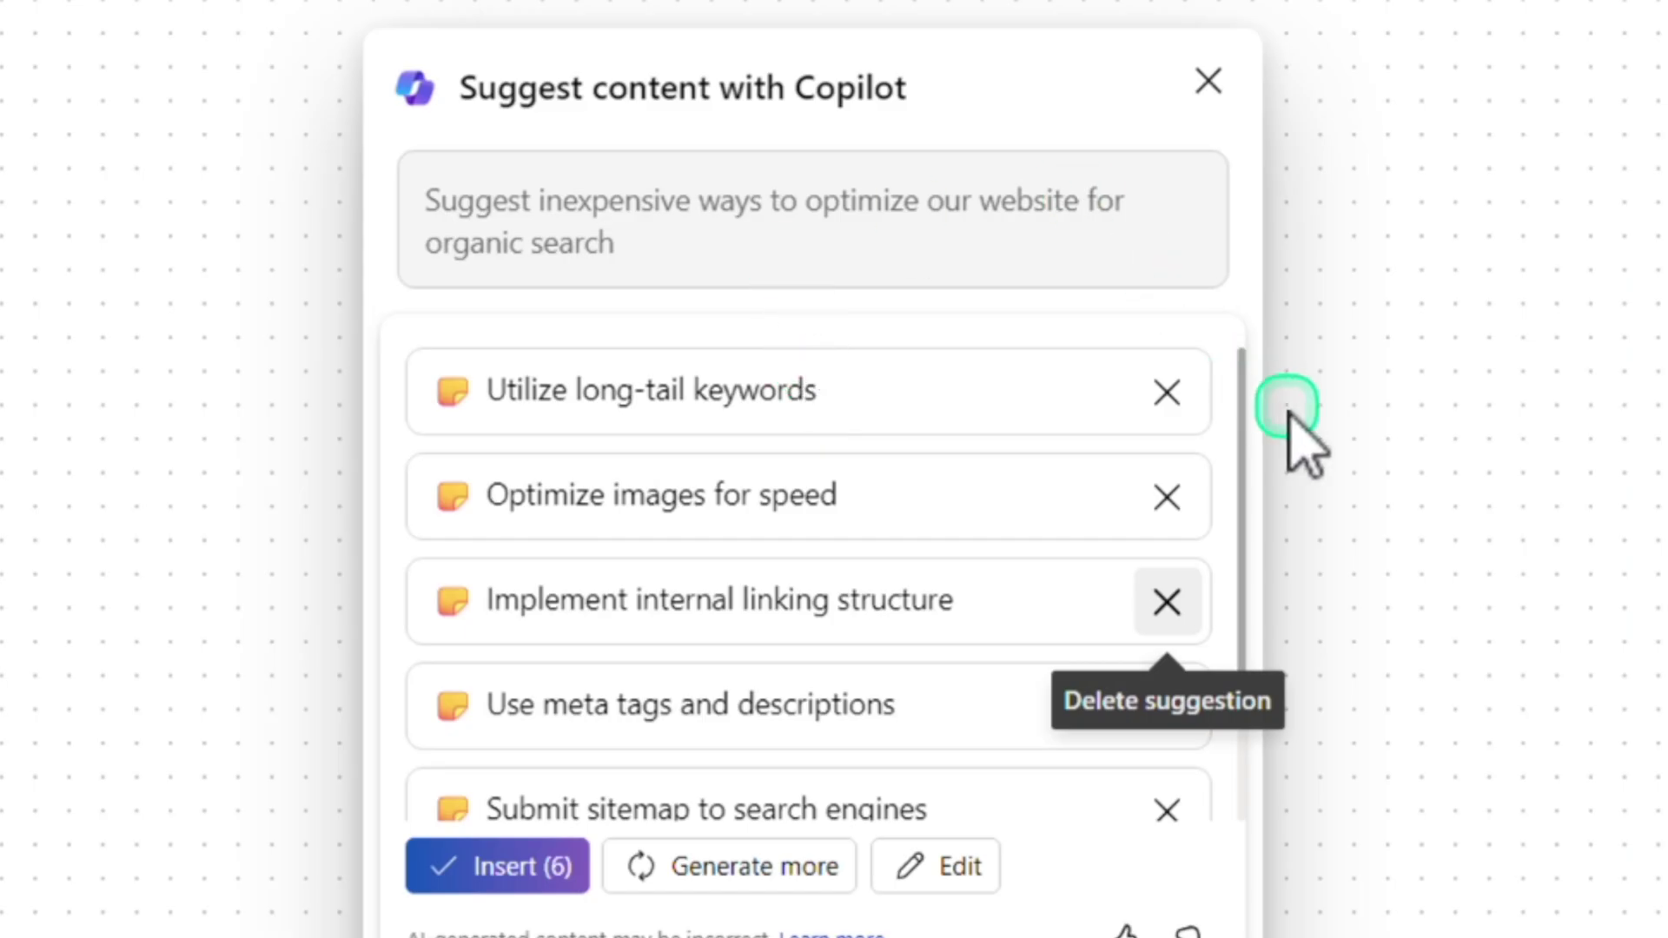
- Review the full list of Copilot's suggestions for optimizing the website for organic search
{"action": "mouse_move", "coordinate": [1241, 408]}
{"action": "left_mouse_down"}
{"action": "mouse_move", "coordinate": [1240, 596]}
{"action": "mouse_move", "coordinate": [1224, 432]}
{"action": "left_mouse_up"}
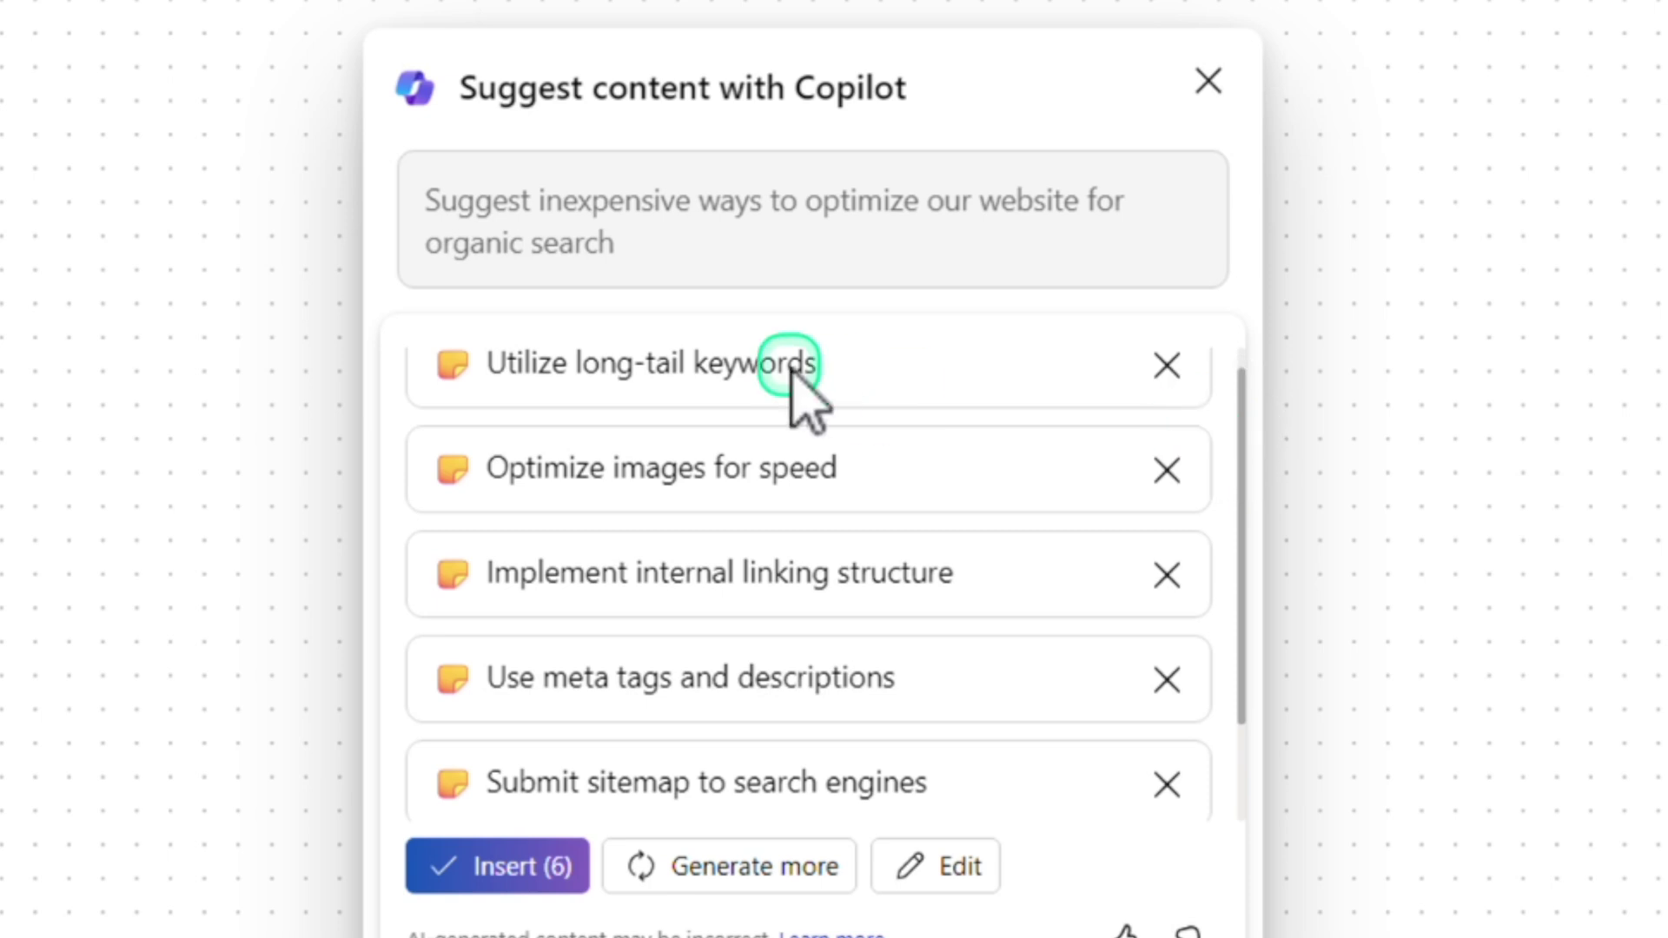
{"action": "scroll", "coordinate": [776, 400], "scroll_direction": "down", "scroll_amount": 1}
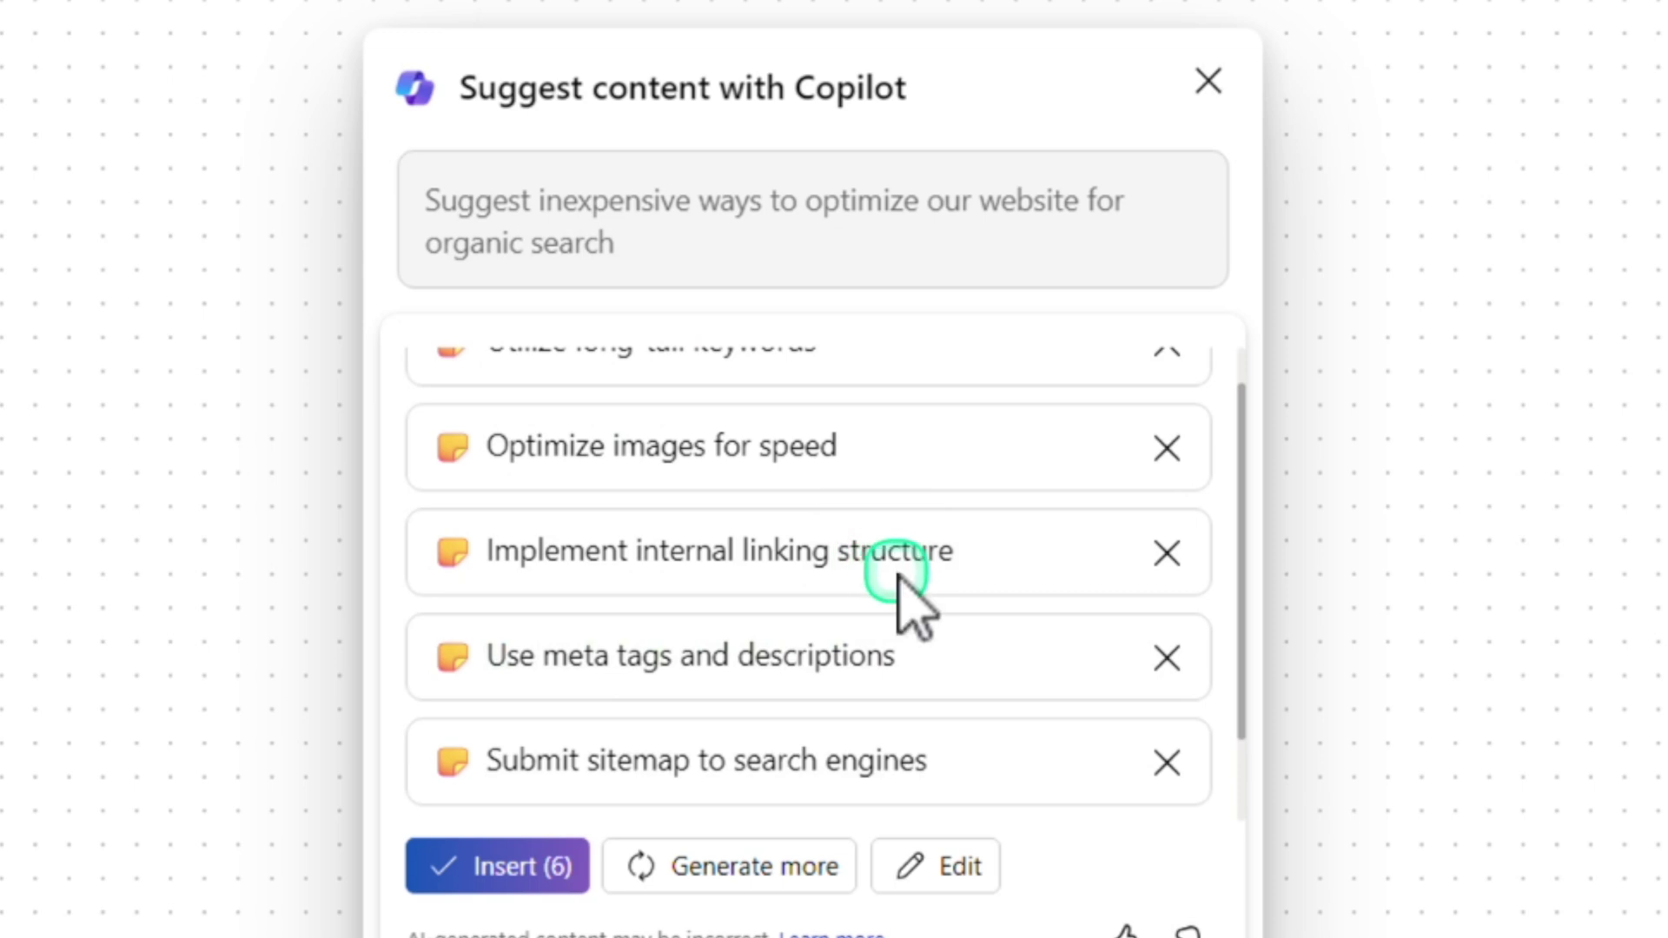
{"action": "scroll", "coordinate": [899, 578], "scroll_direction": "down", "scroll_amount": 1}
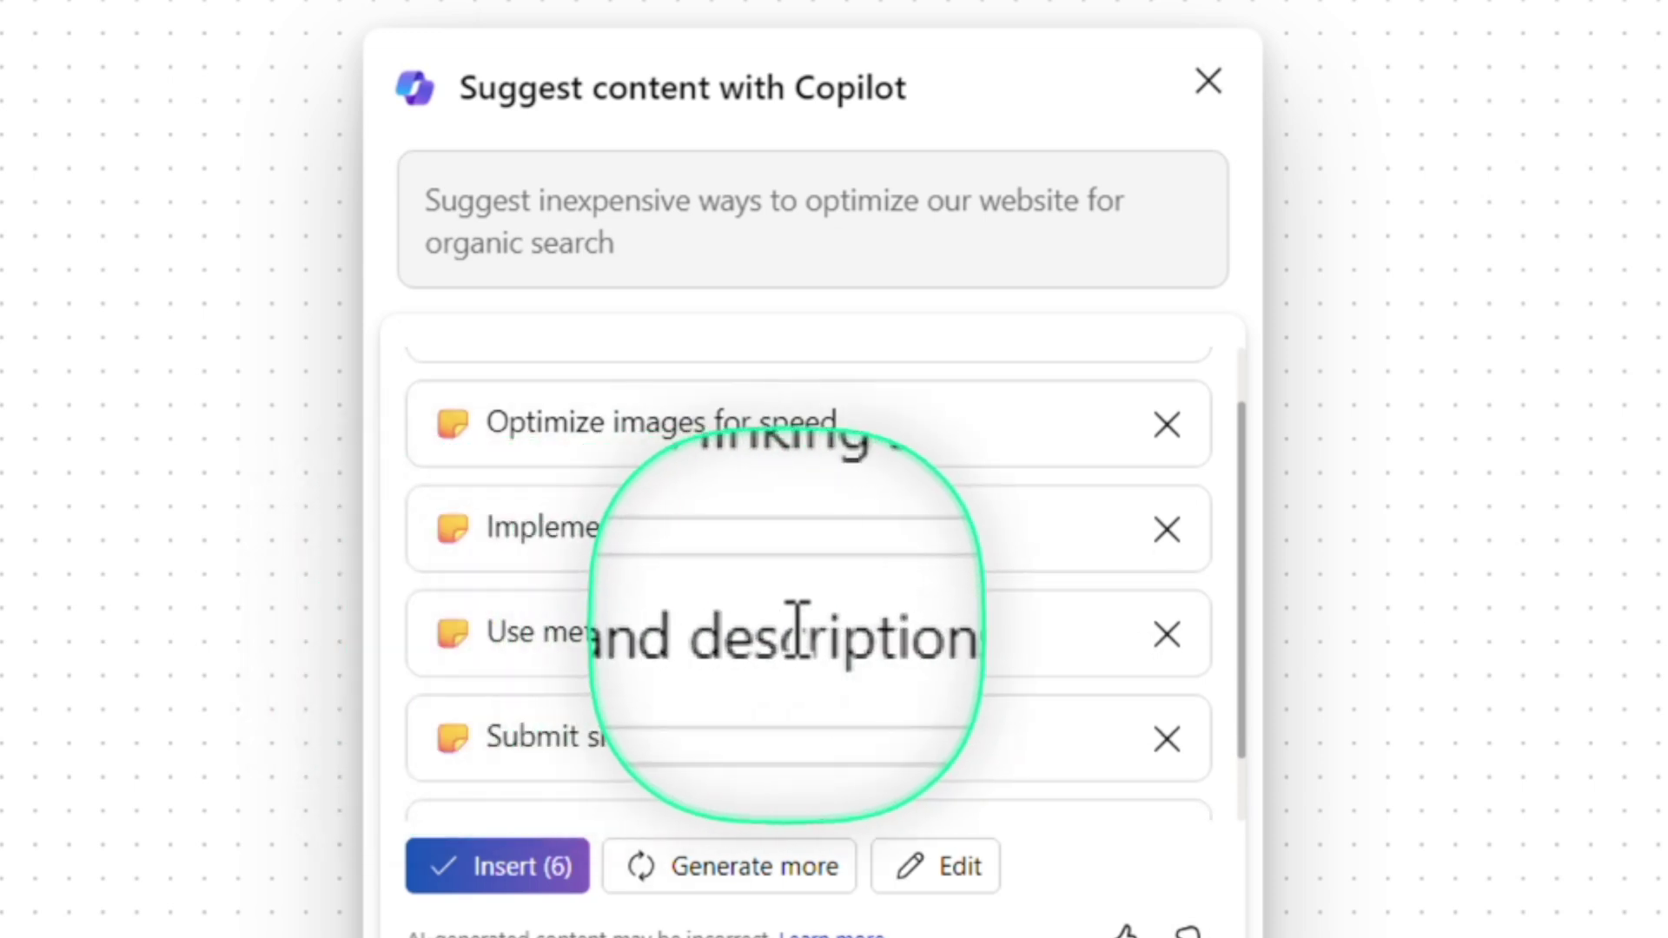
{"action": "scroll", "coordinate": [860, 652], "scroll_direction": "down", "scroll_amount": 3}
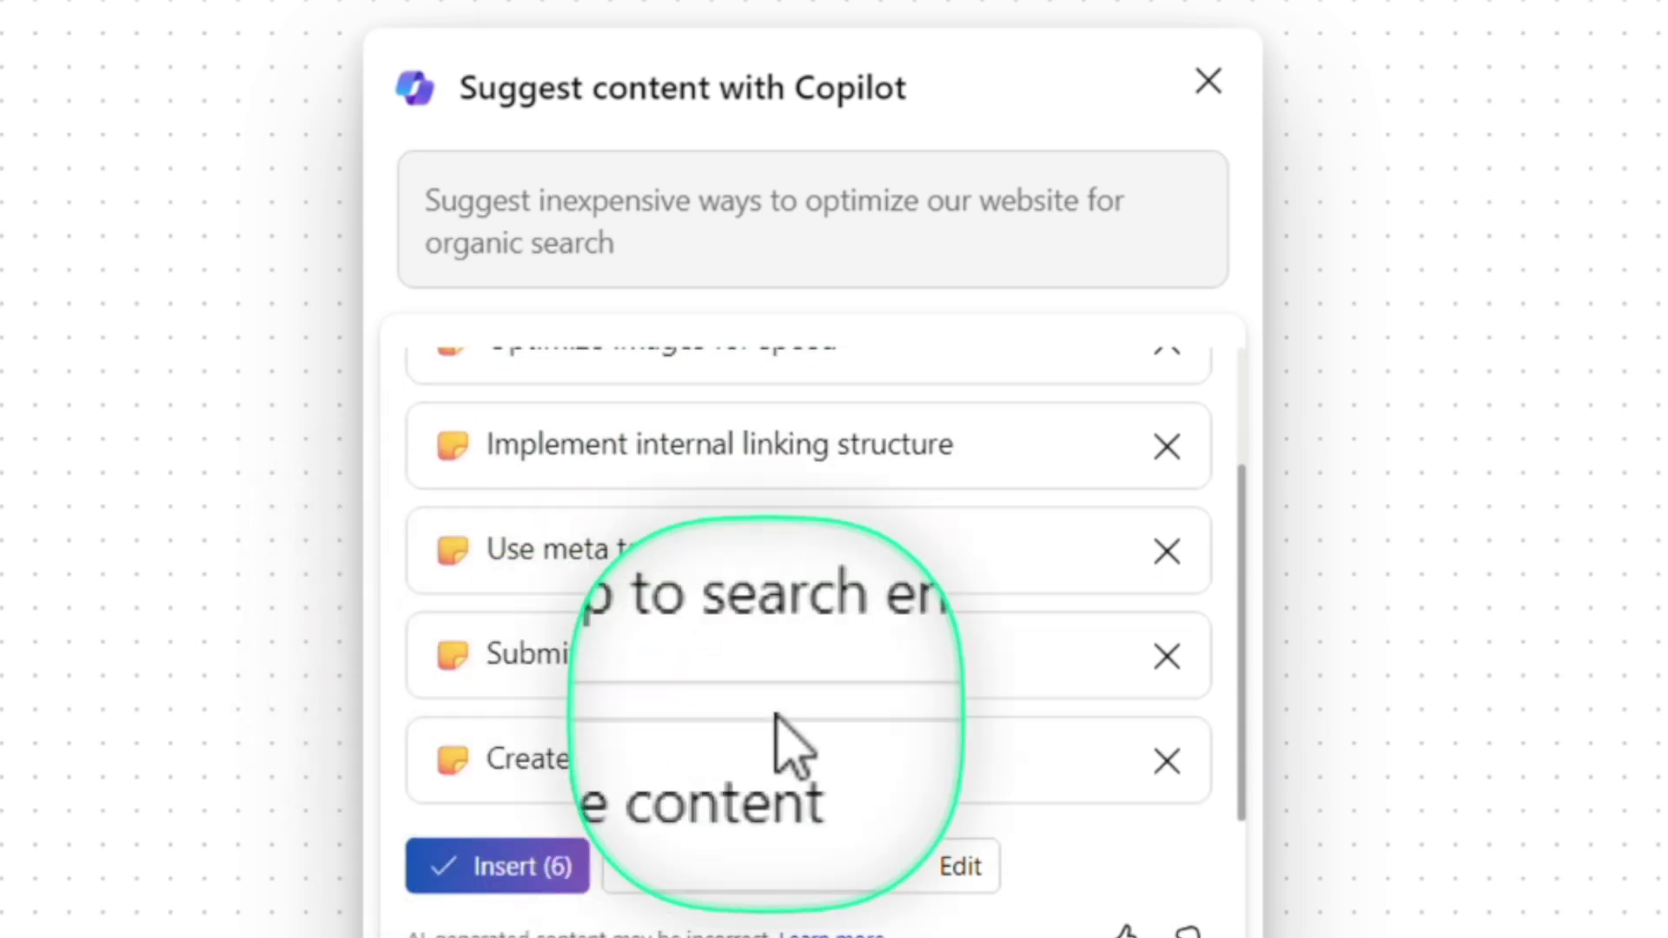
{"action": "scroll", "coordinate": [782, 548], "scroll_direction": "up", "scroll_amount": 3}
{"action": "scroll", "coordinate": [765, 591], "scroll_direction": "down", "scroll_amount": 3}
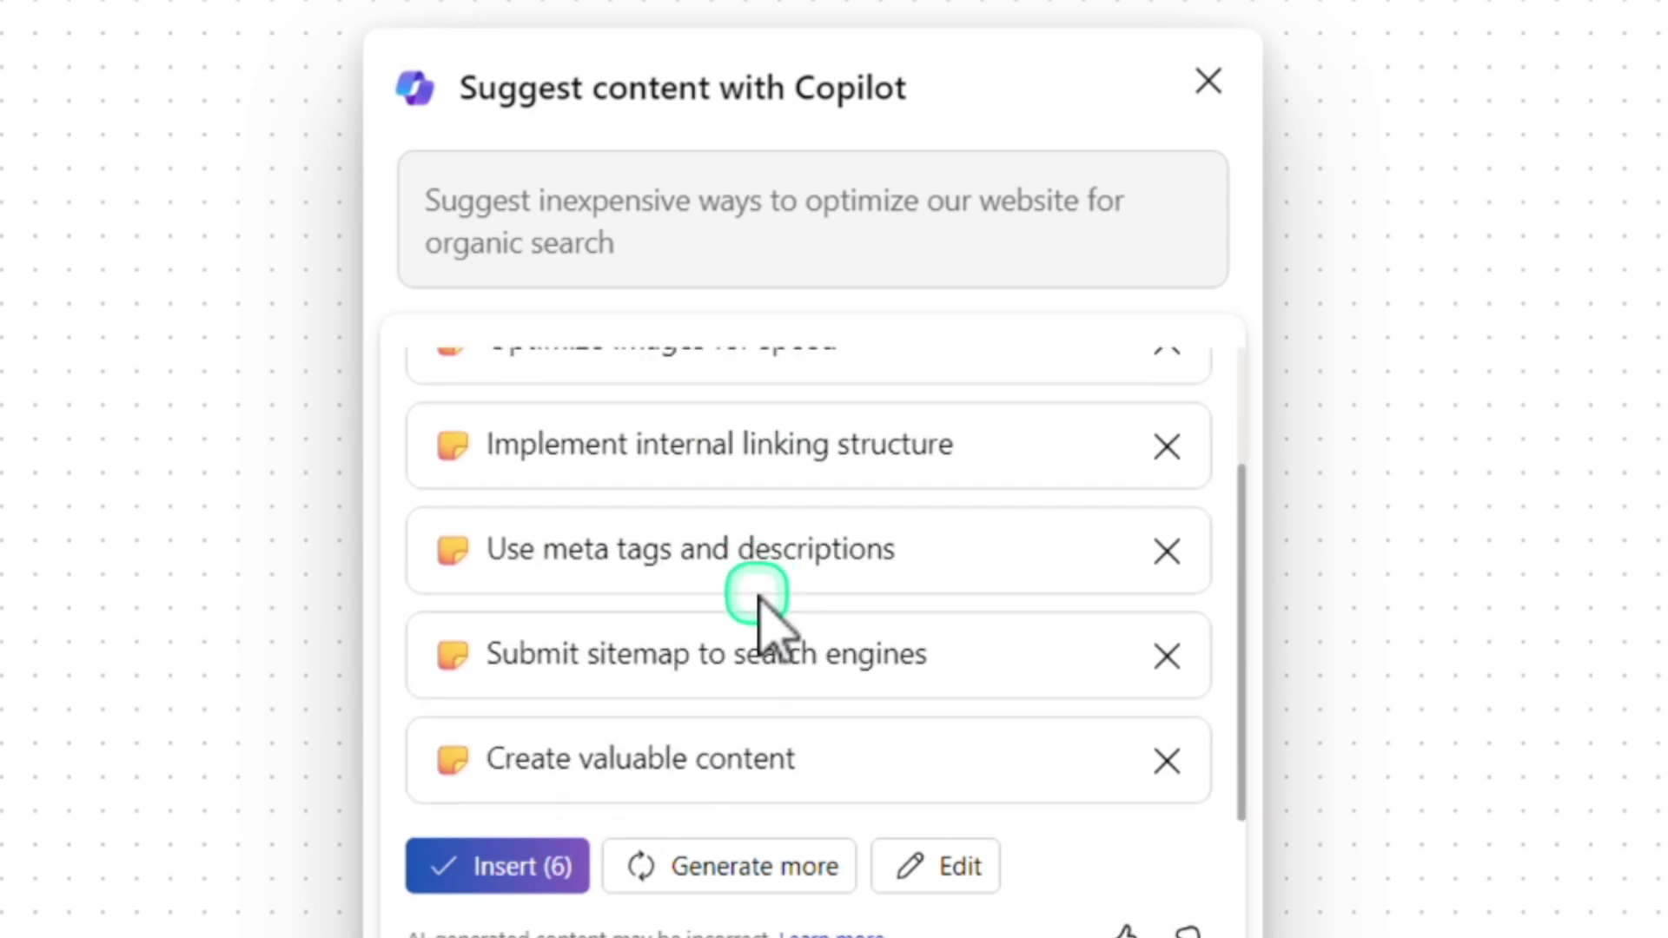
{"action": "scroll", "coordinate": [765, 578], "scroll_direction": "up", "scroll_amount": 3}
{"action": "scroll", "coordinate": [764, 561], "scroll_direction": "down", "scroll_amount": 3}
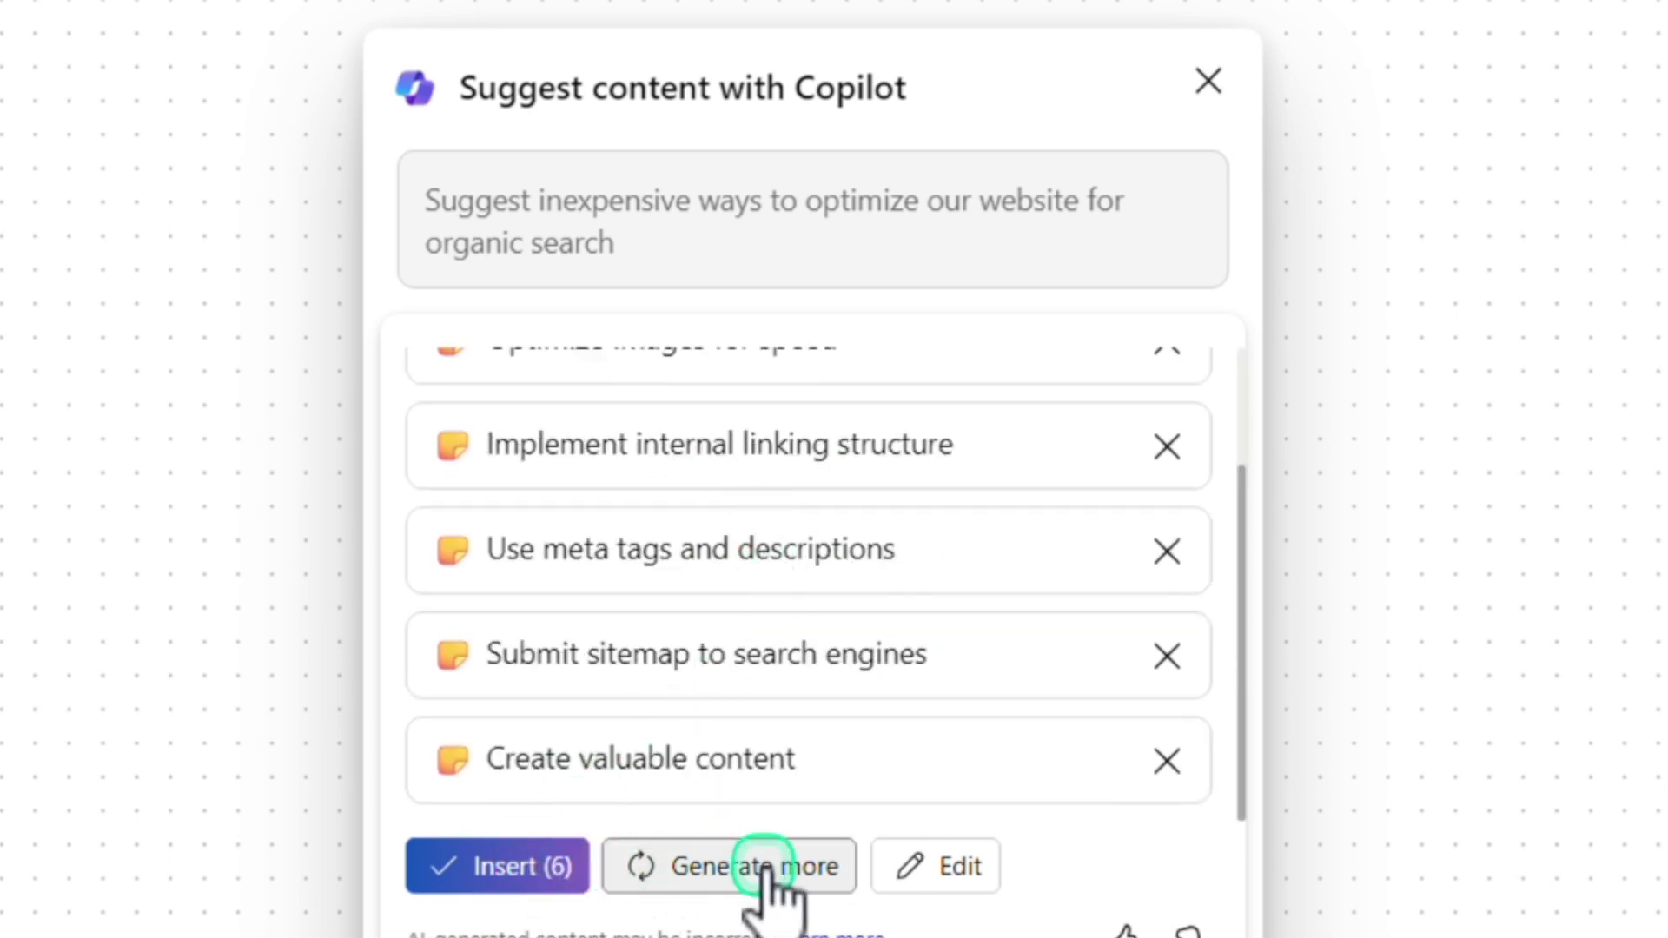
- Extend the Copilot prompt with "to optimize our website for search engine optimization" and resubmit it
{"action": "left_click", "coordinate": [953, 869]}
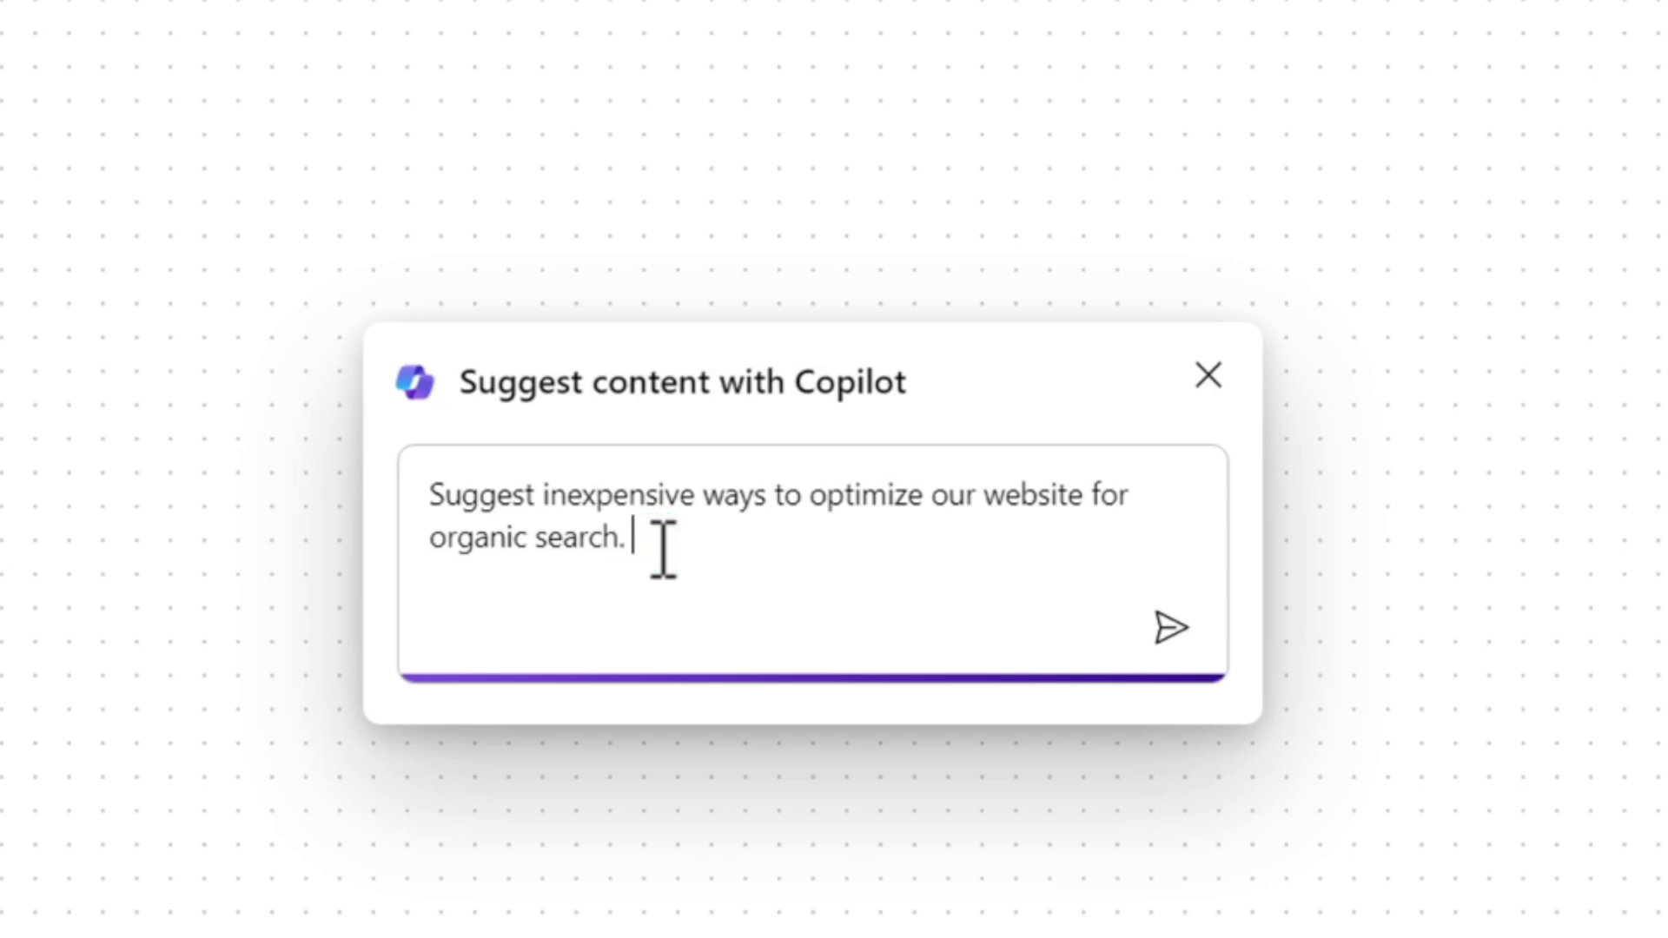
{"action": "key", "text": "BackSpace"}
{"action": "type", "text": "to optimize our website for search engine optimization"}
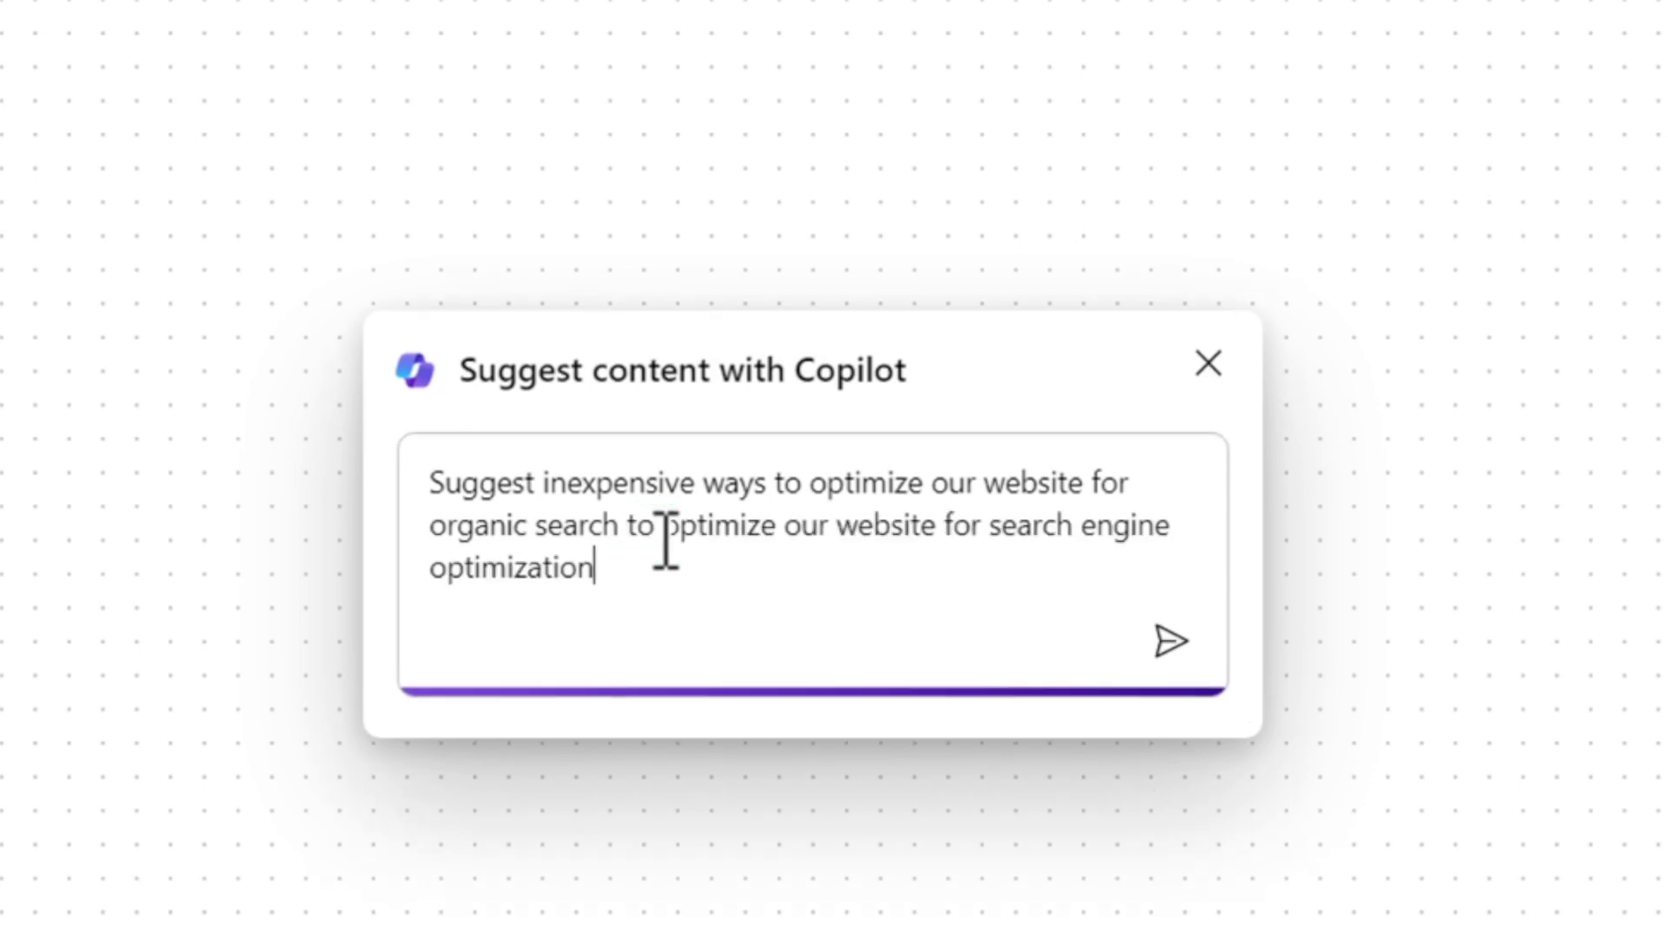
{"action": "left_click", "coordinate": [626, 525]}
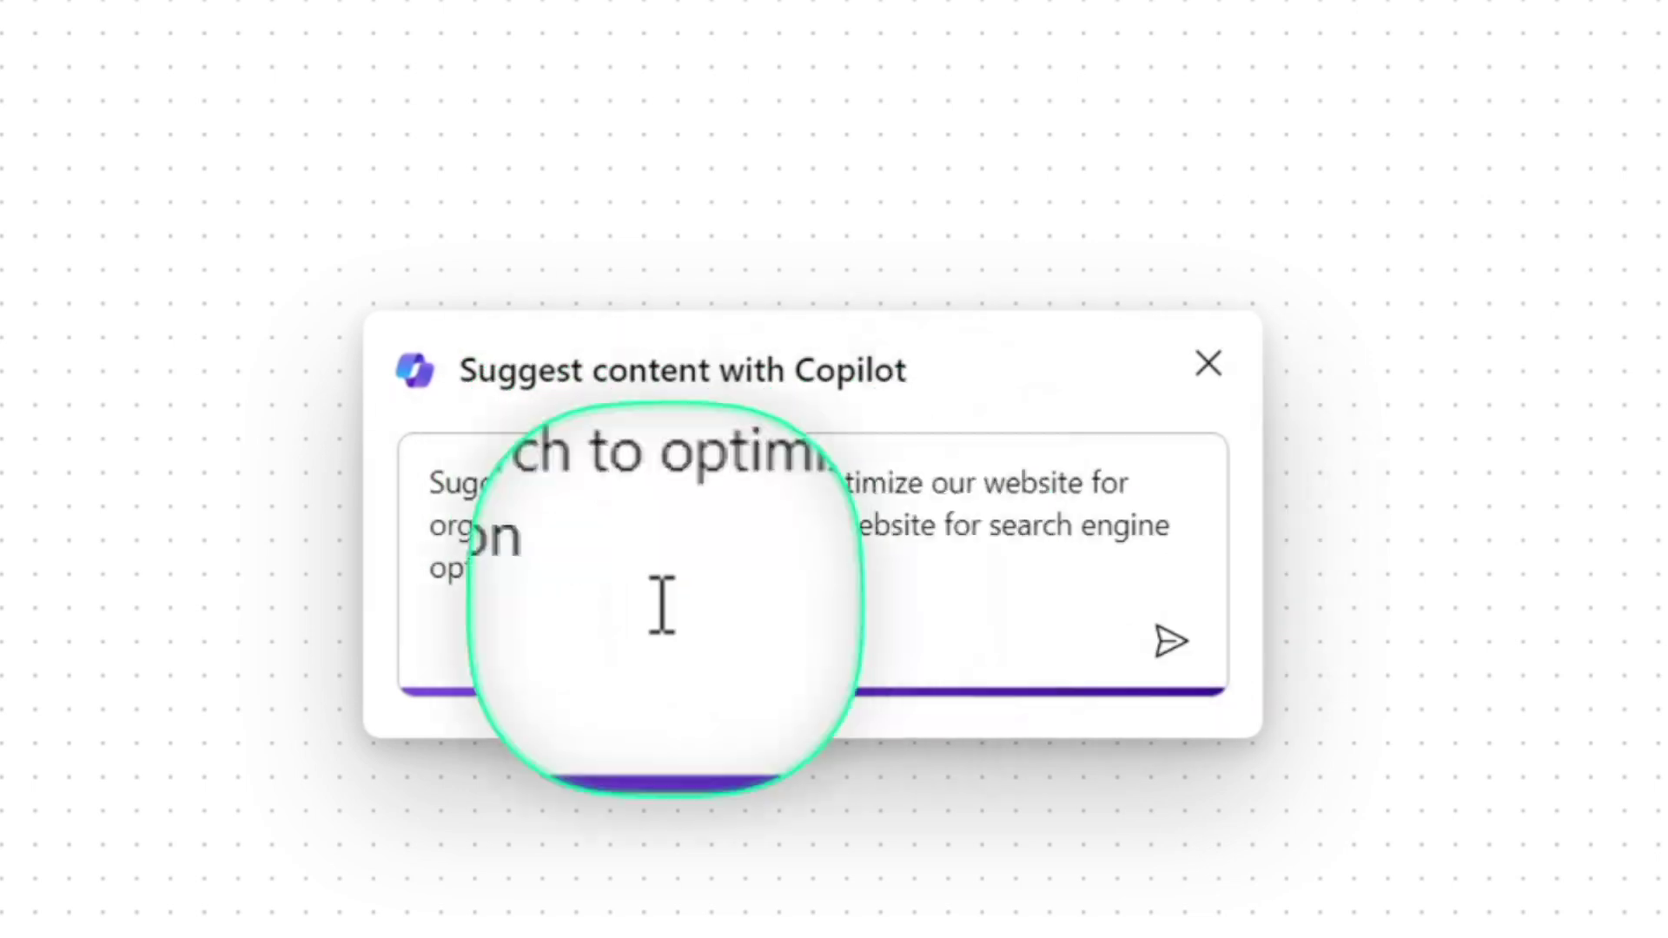
{"action": "left_click", "coordinate": [639, 573]}
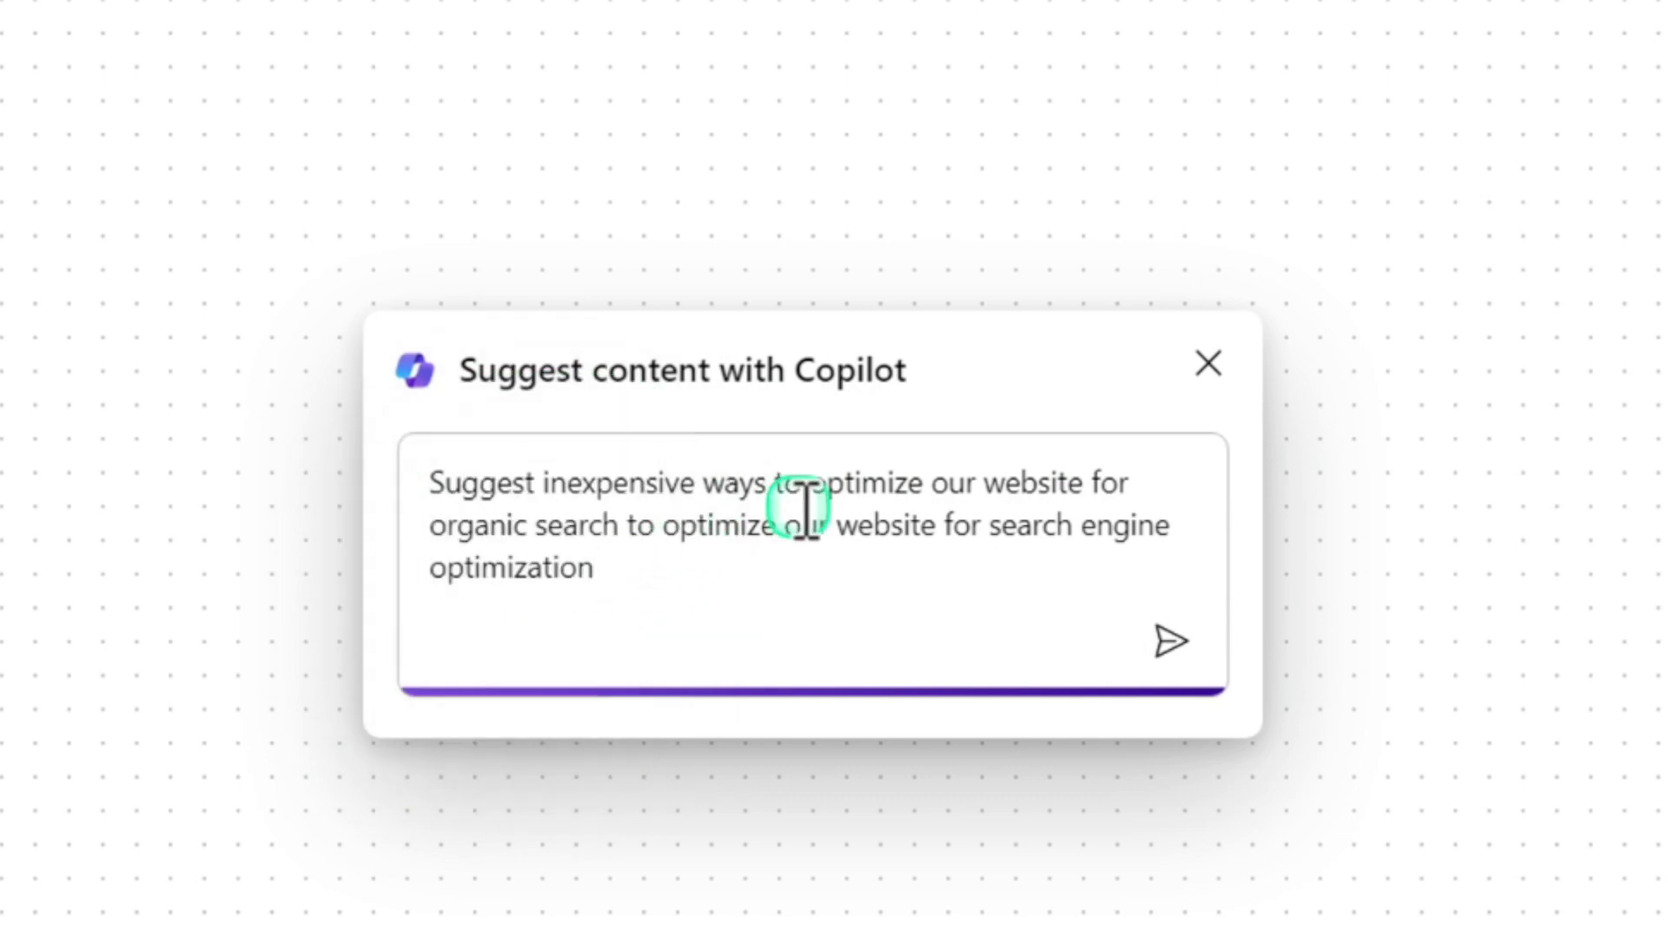
{"action": "left_click", "coordinate": [1173, 643]}
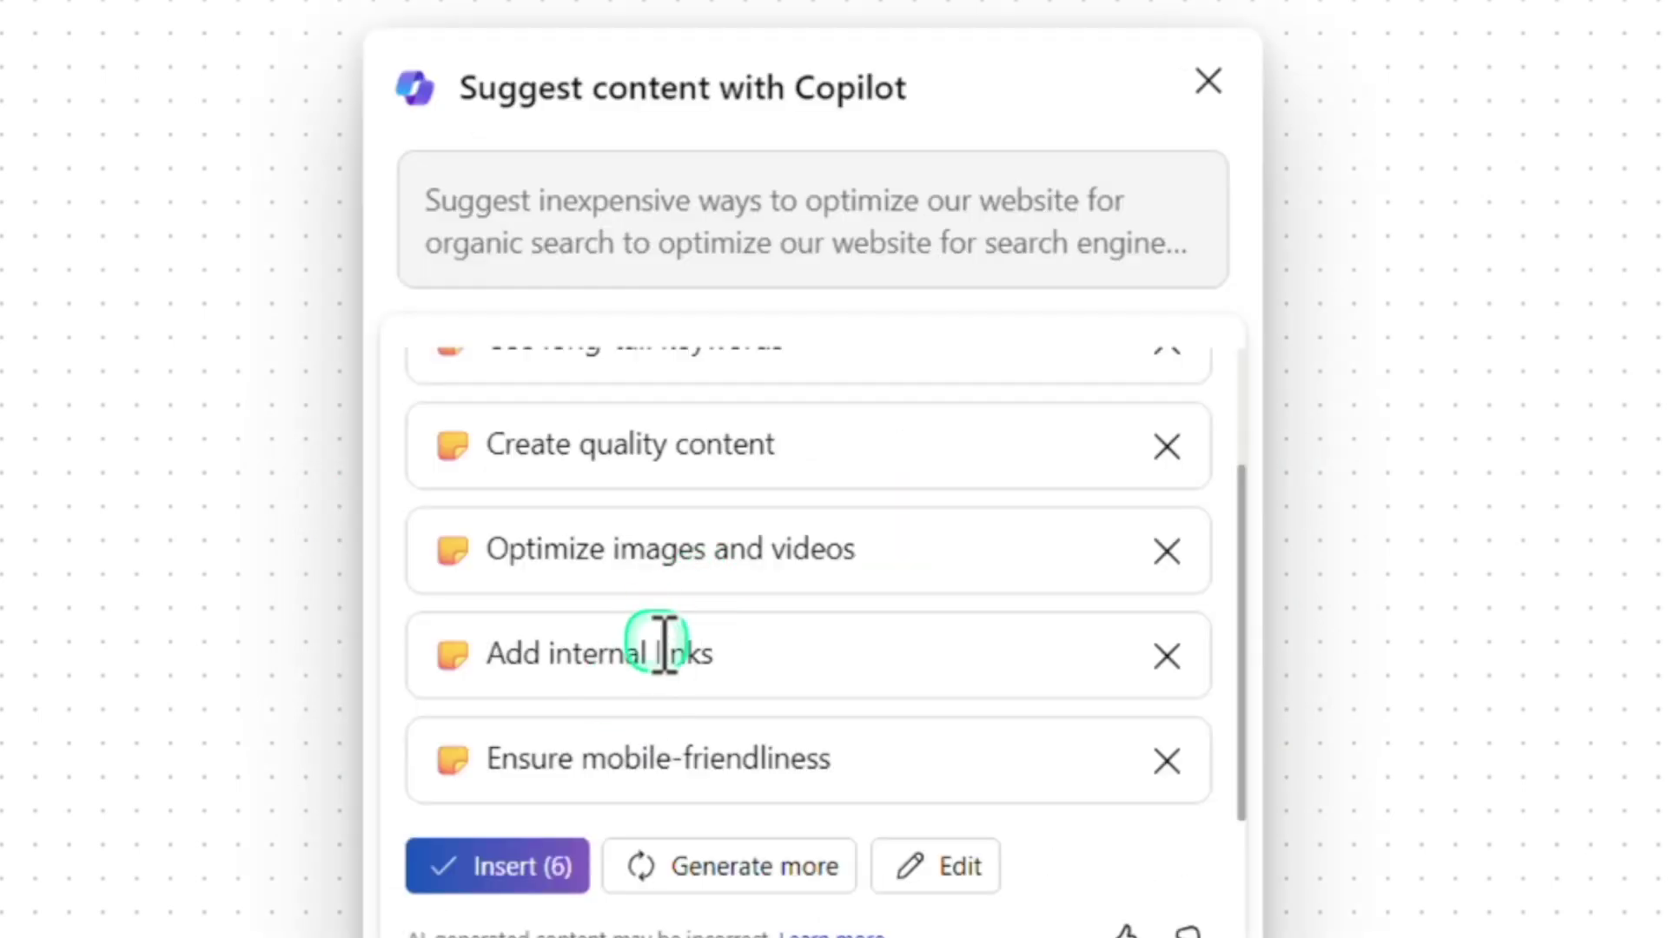
- Delete the "Create quality content" suggestion and insert the remaining Copilot suggestions as sticky notes
{"action": "scroll", "coordinate": [661, 642], "scroll_direction": "up", "scroll_amount": 1}
{"action": "scroll", "coordinate": [661, 641], "scroll_direction": "down", "scroll_amount": 1}
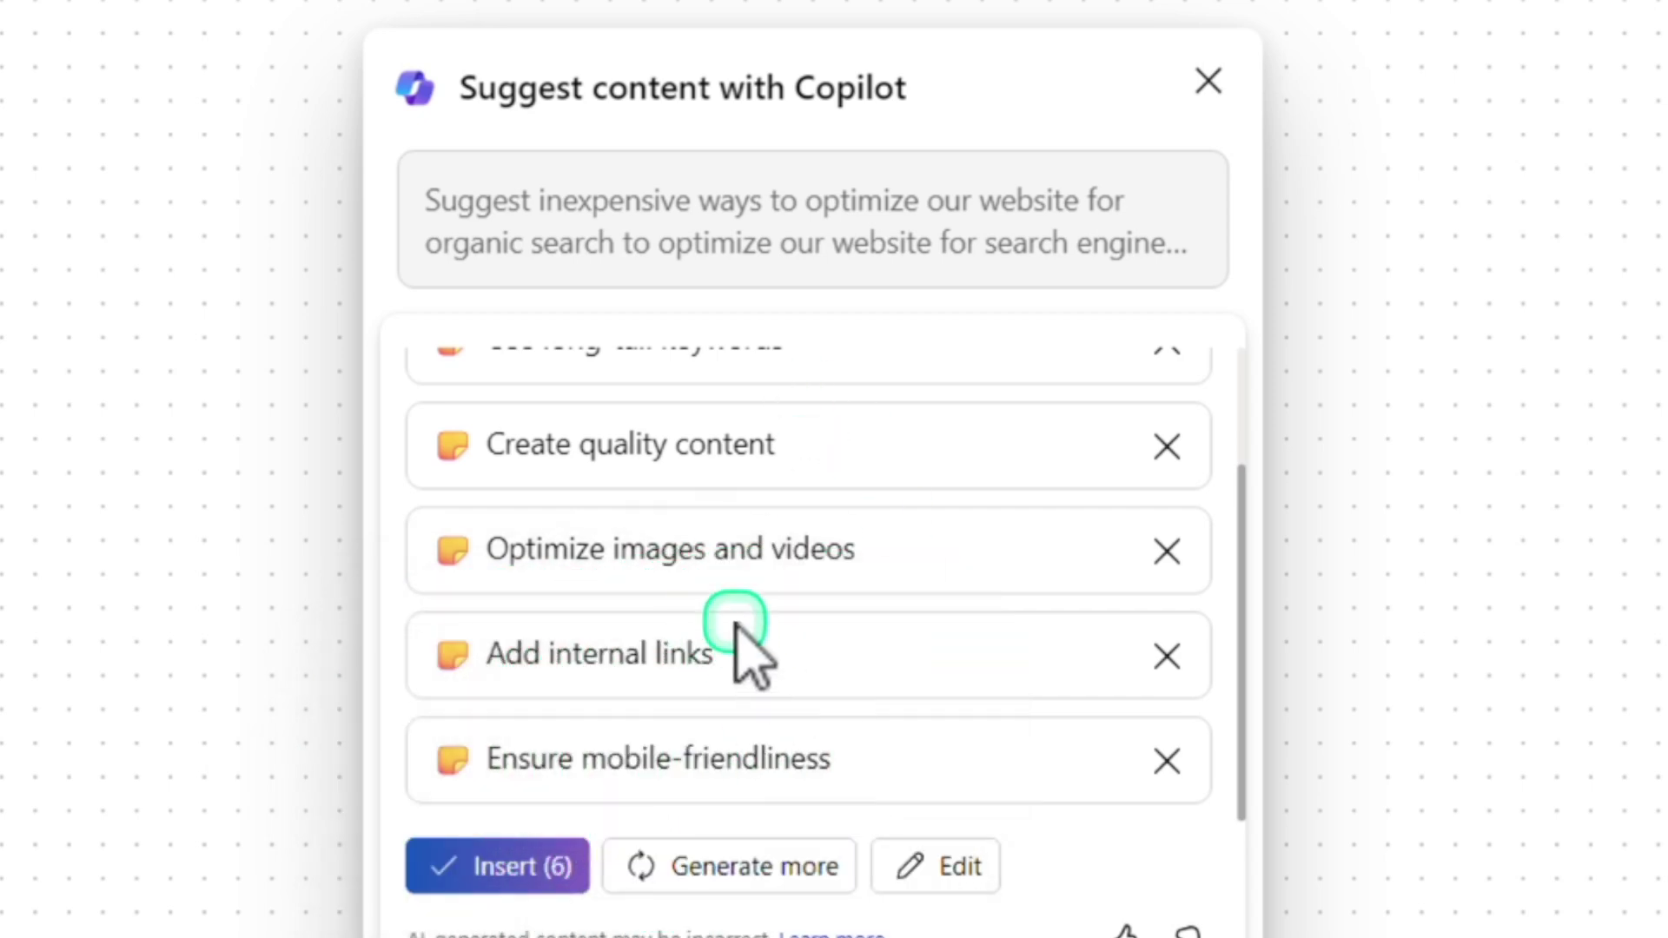
{"action": "scroll", "coordinate": [736, 624], "scroll_direction": "up", "scroll_amount": 2}
{"action": "scroll", "coordinate": [733, 634], "scroll_direction": "down", "scroll_amount": 1}
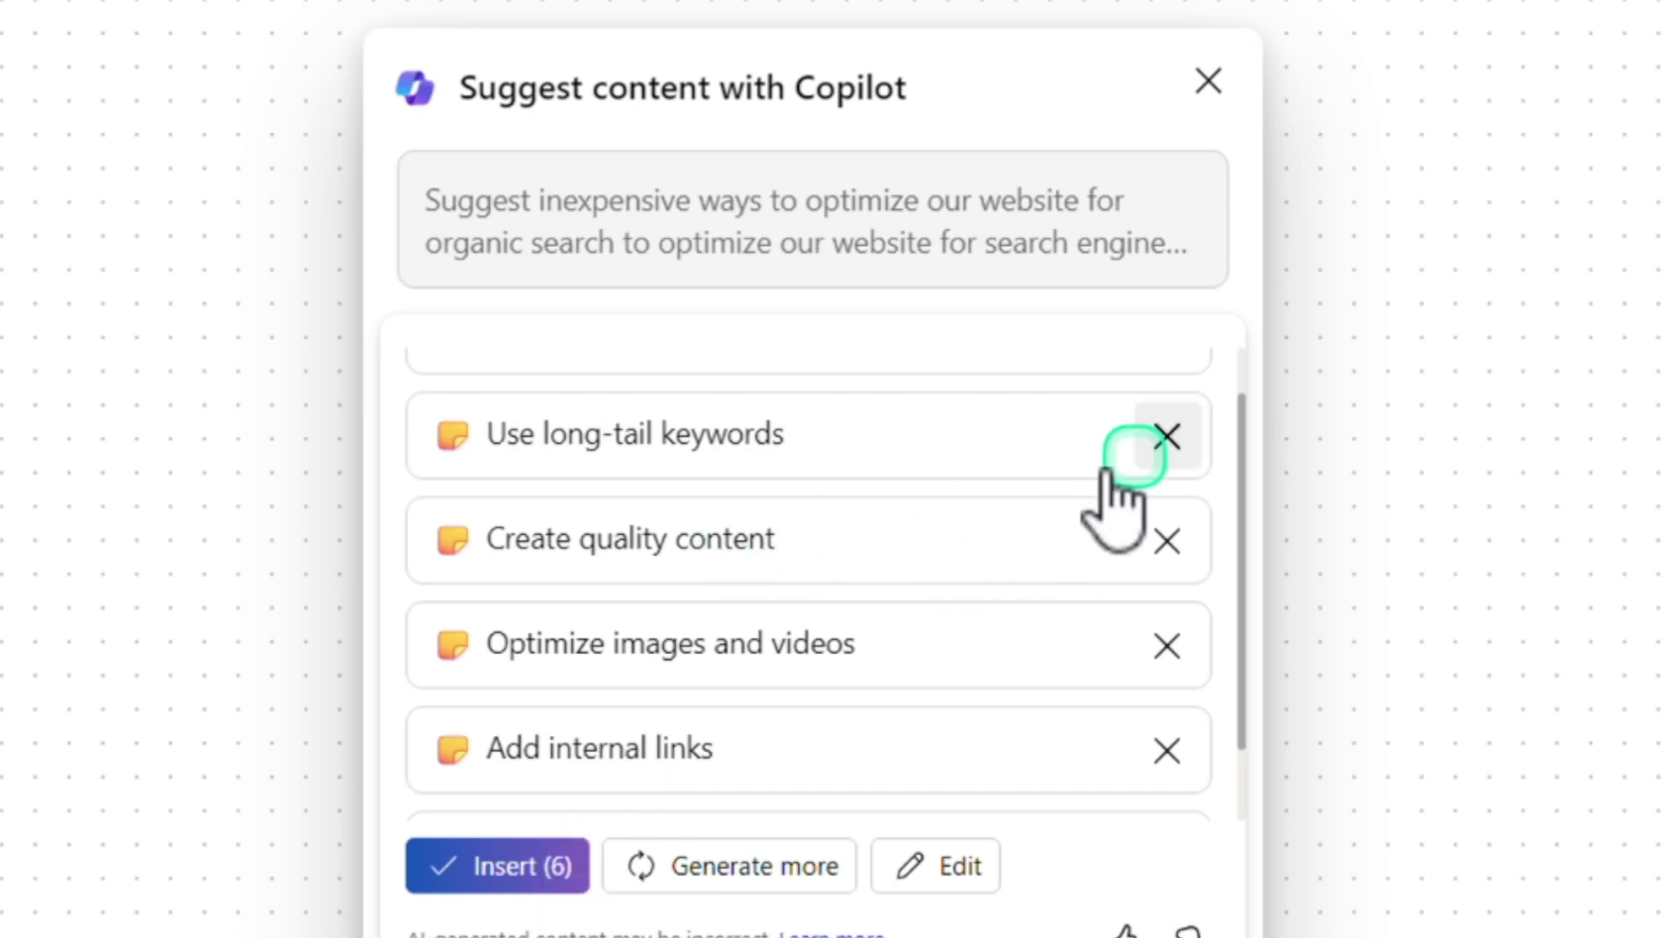
{"action": "scroll", "coordinate": [957, 525], "scroll_direction": "down", "scroll_amount": 1}
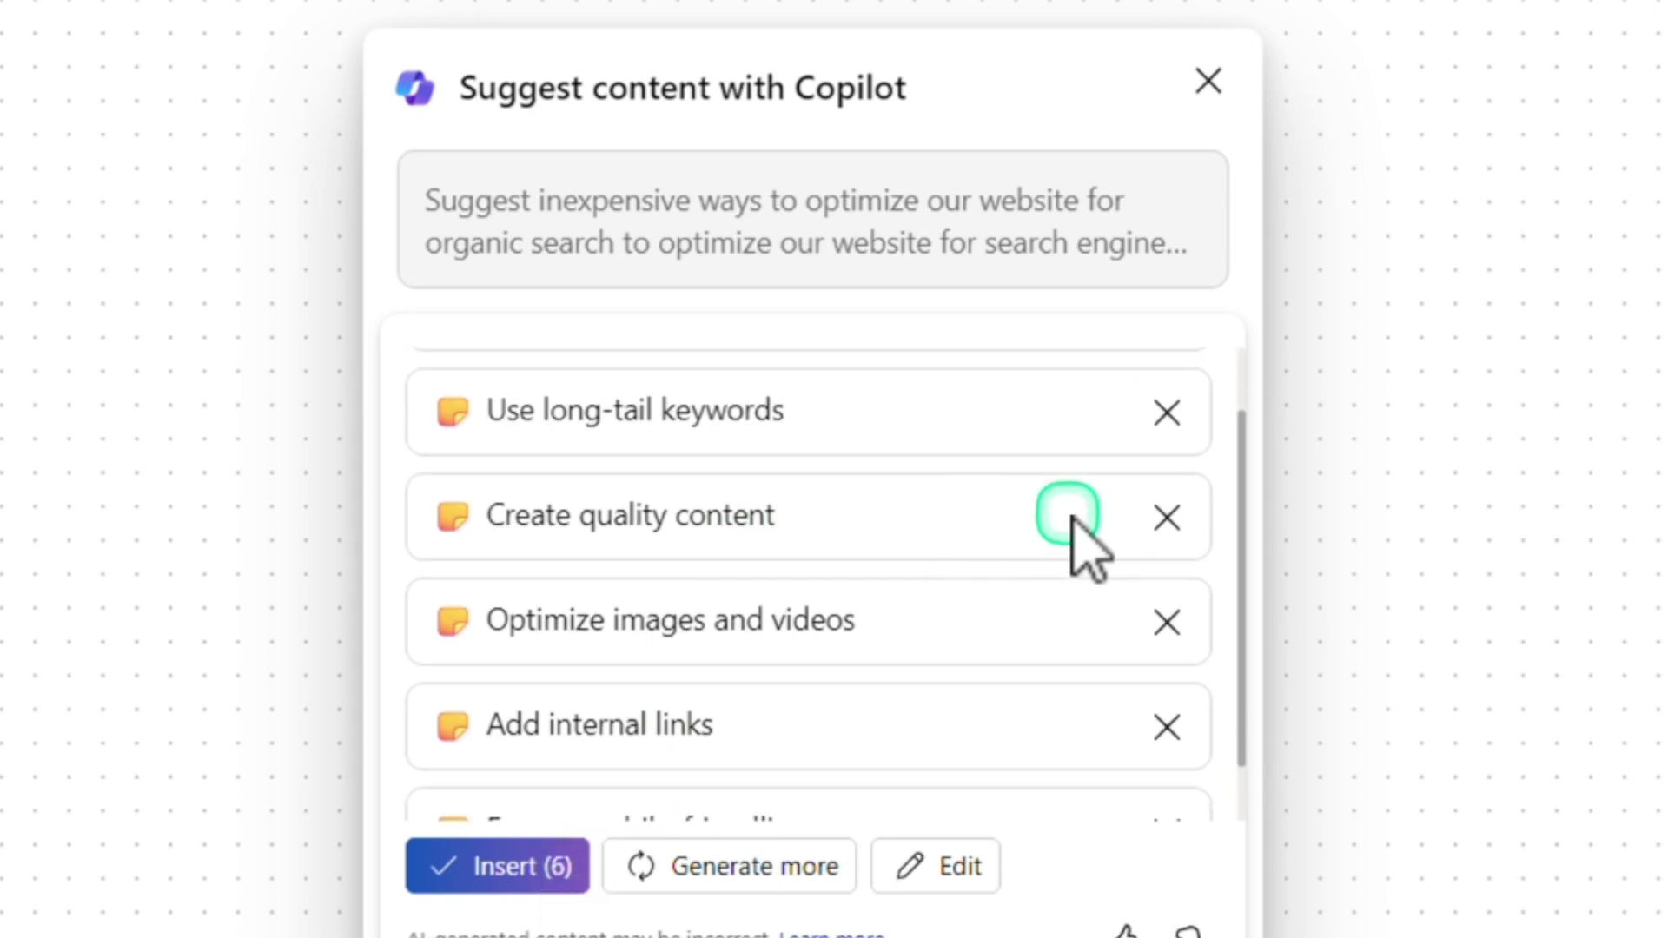
{"action": "left_click", "coordinate": [1167, 517]}
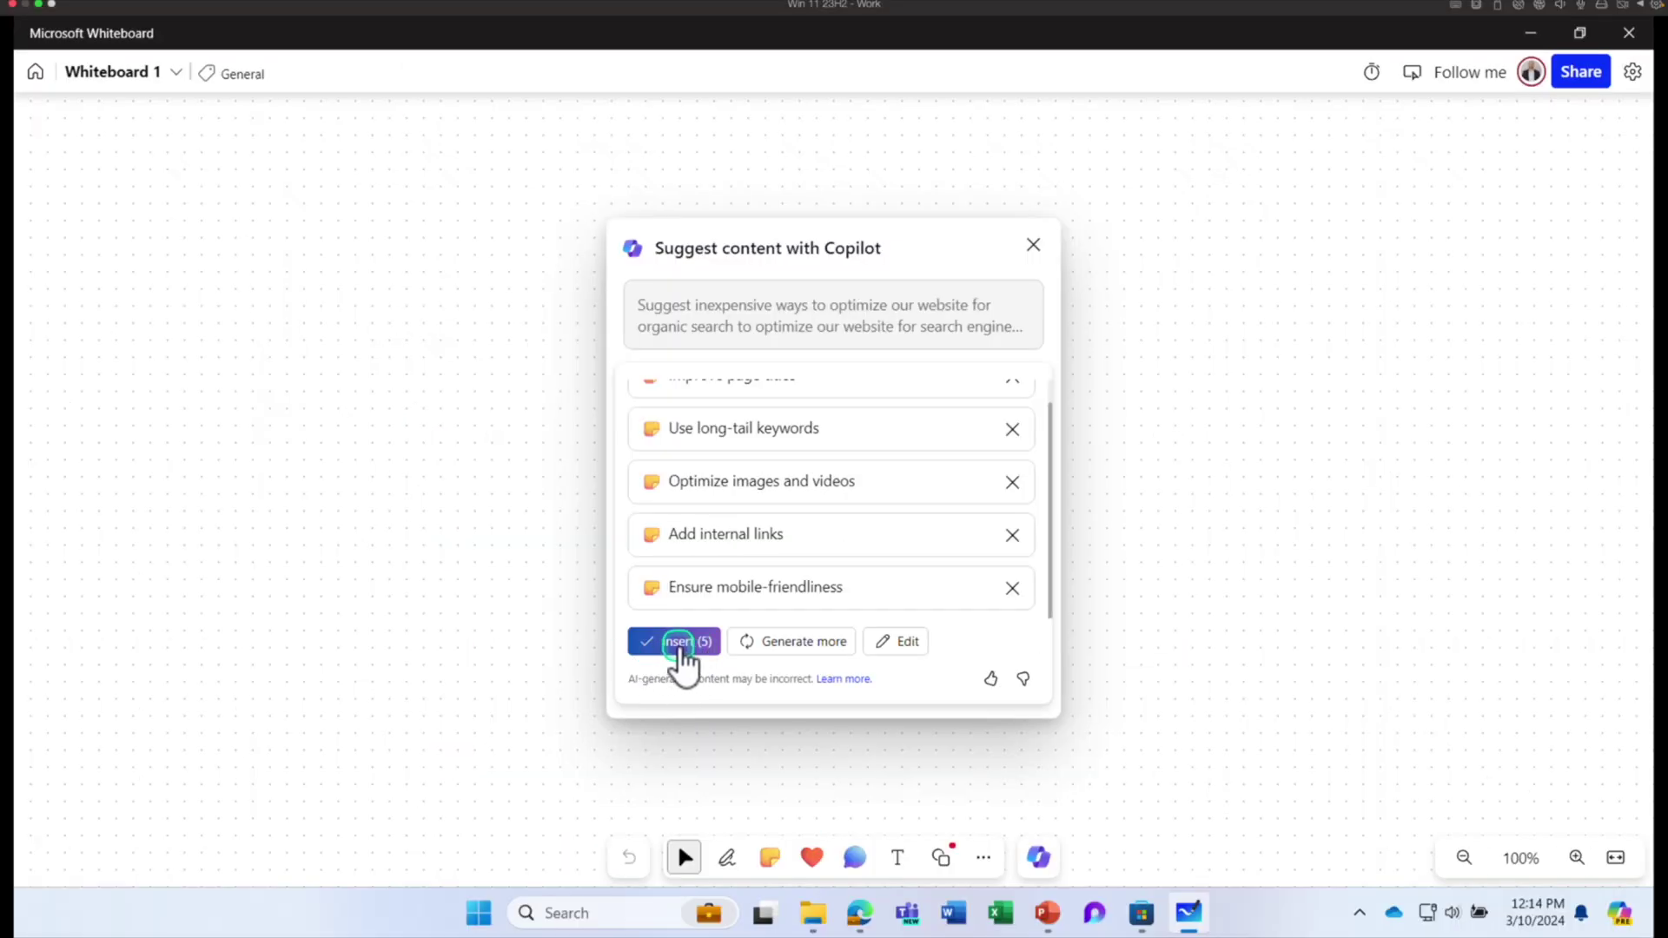
{"action": "left_click", "coordinate": [513, 869]}
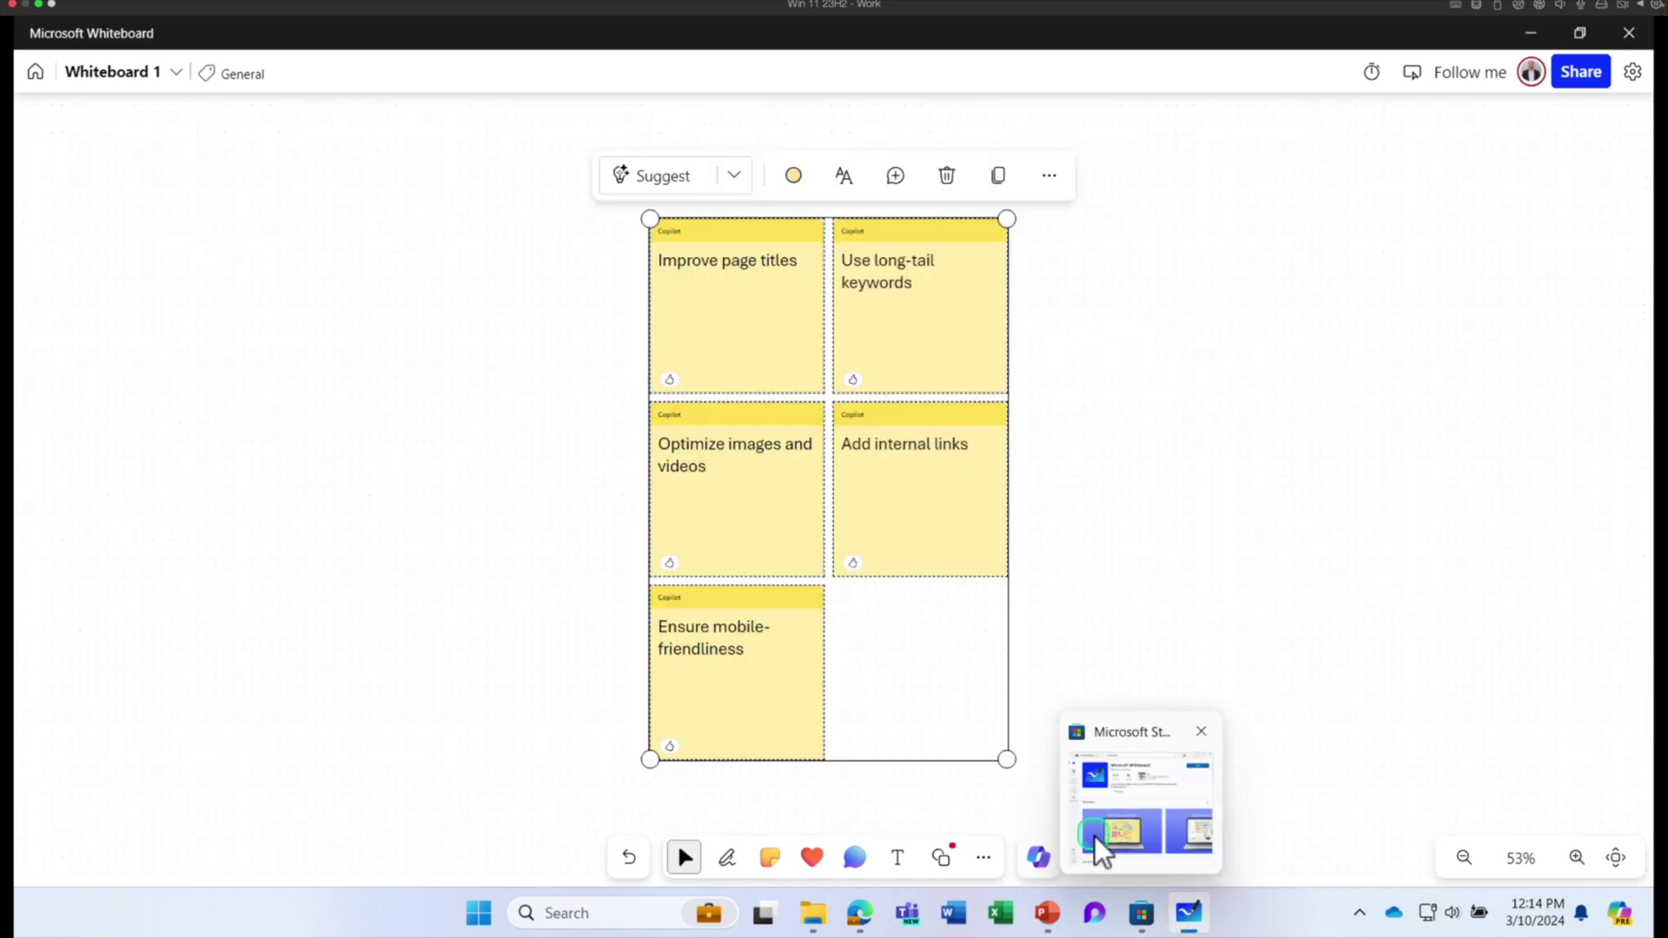
- Slightly enlarge the selected group of sticky notes and change the notes' color to light orange
{"action": "left_click_drag", "start_coordinate": [1008, 756], "coordinate": [1121, 732]}
{"action": "left_click_drag", "start_coordinate": [904, 593], "coordinate": [878, 580]}
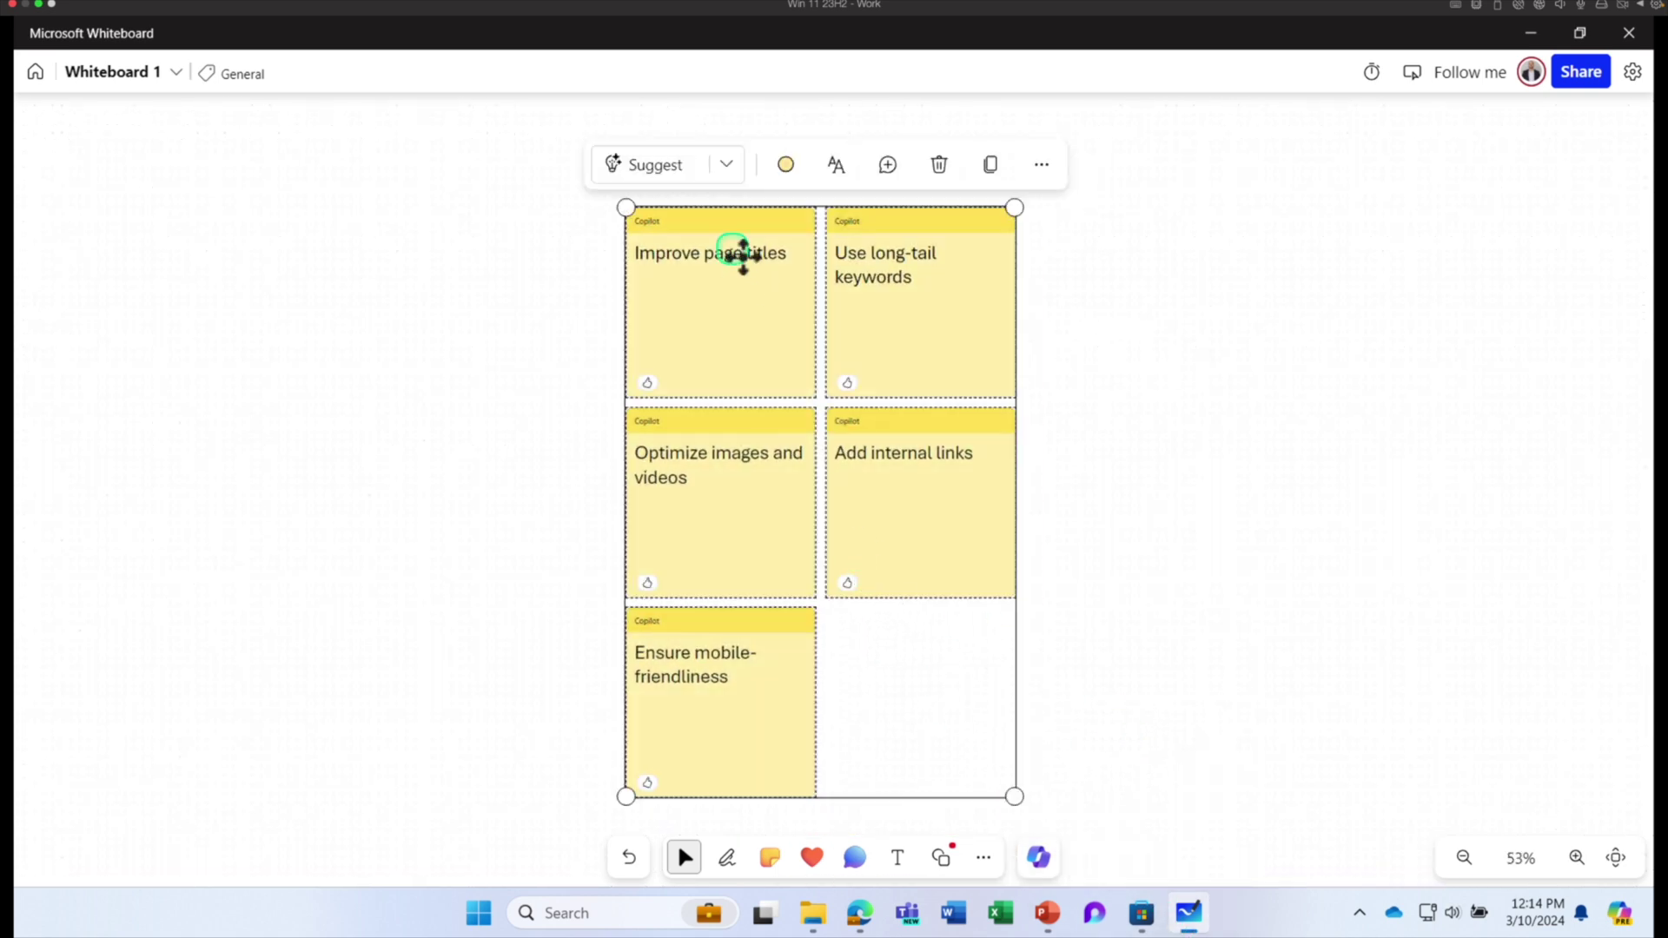
{"action": "left_click", "coordinate": [725, 167]}
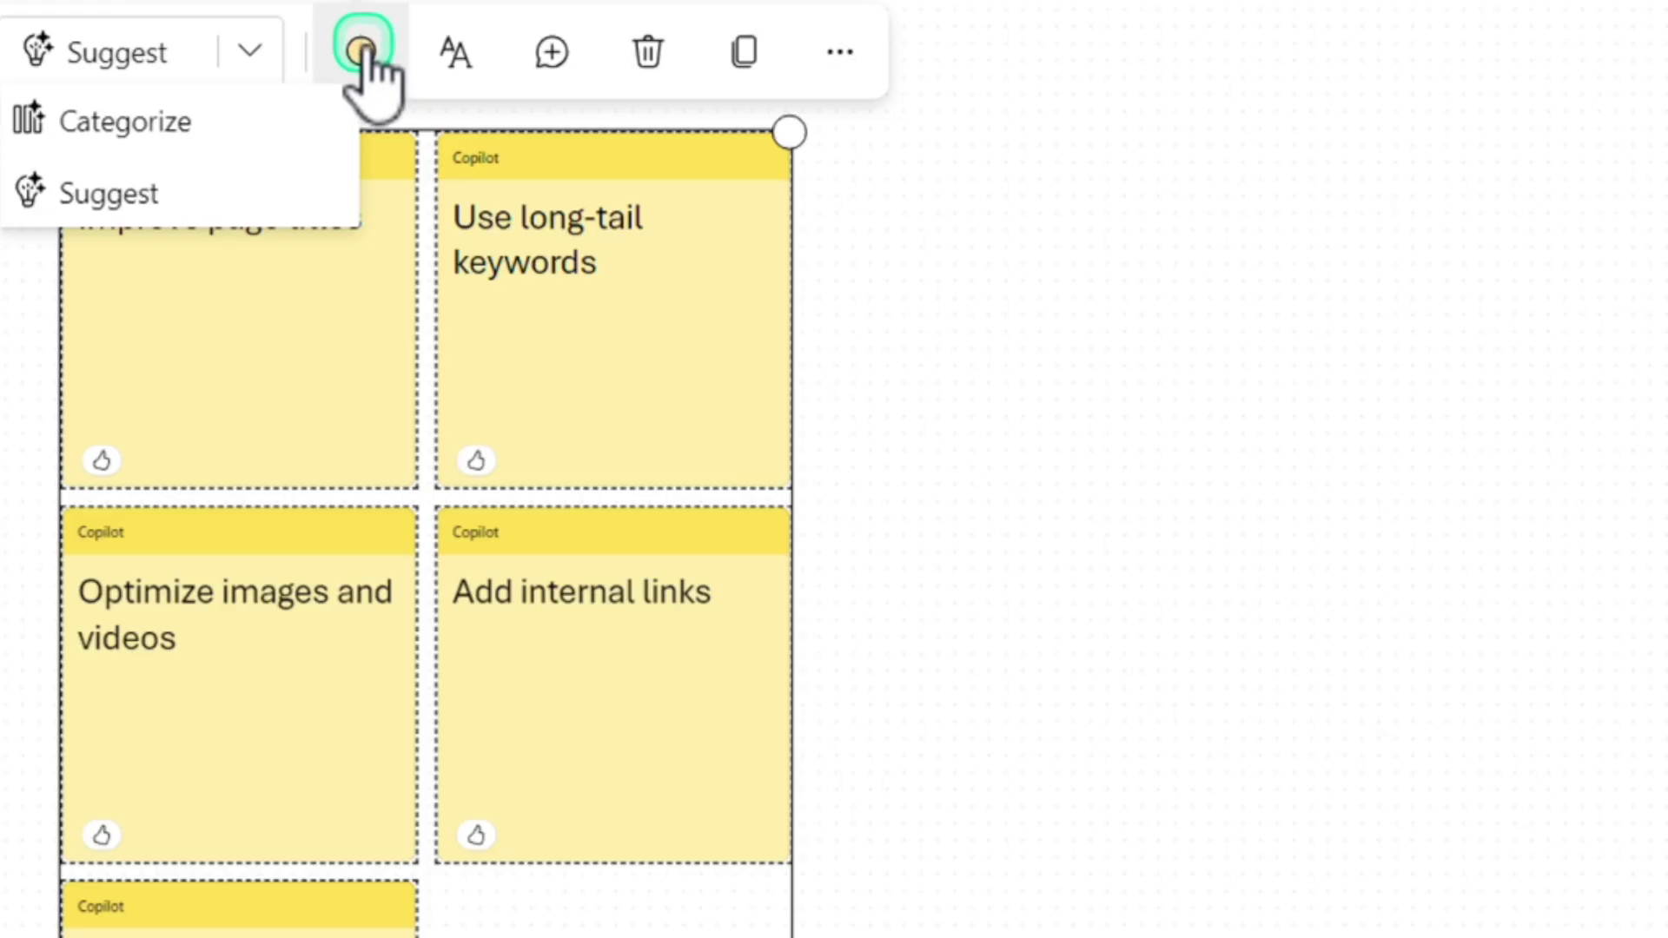
{"action": "left_click", "coordinate": [787, 167]}
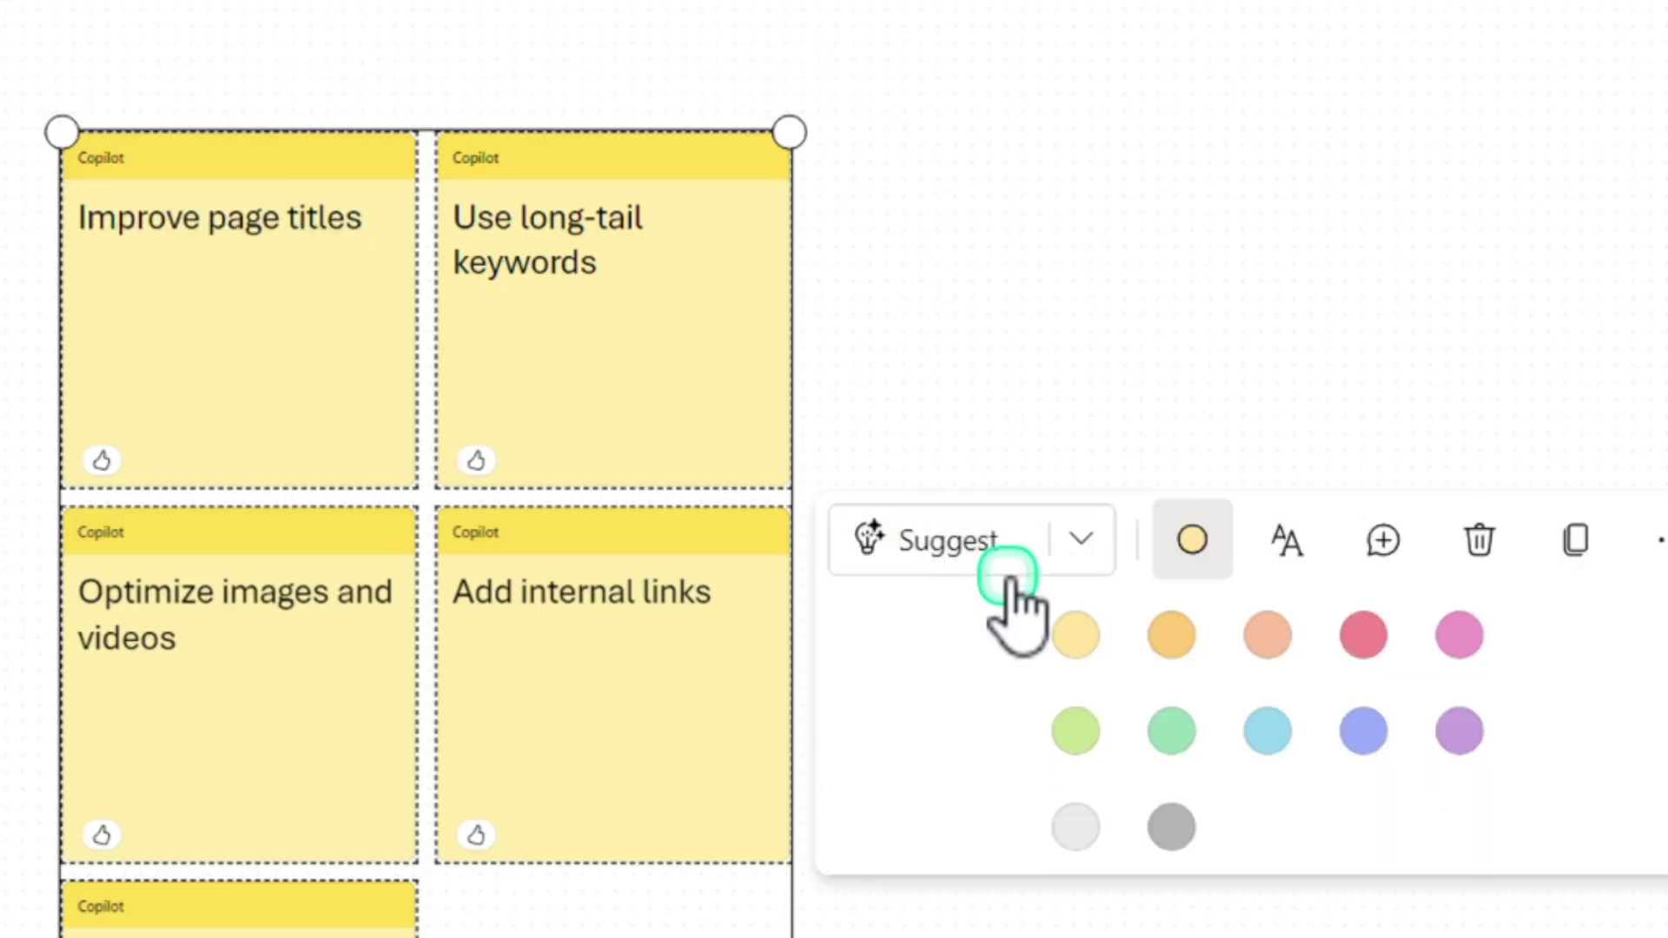
{"action": "left_click", "coordinate": [1267, 635]}
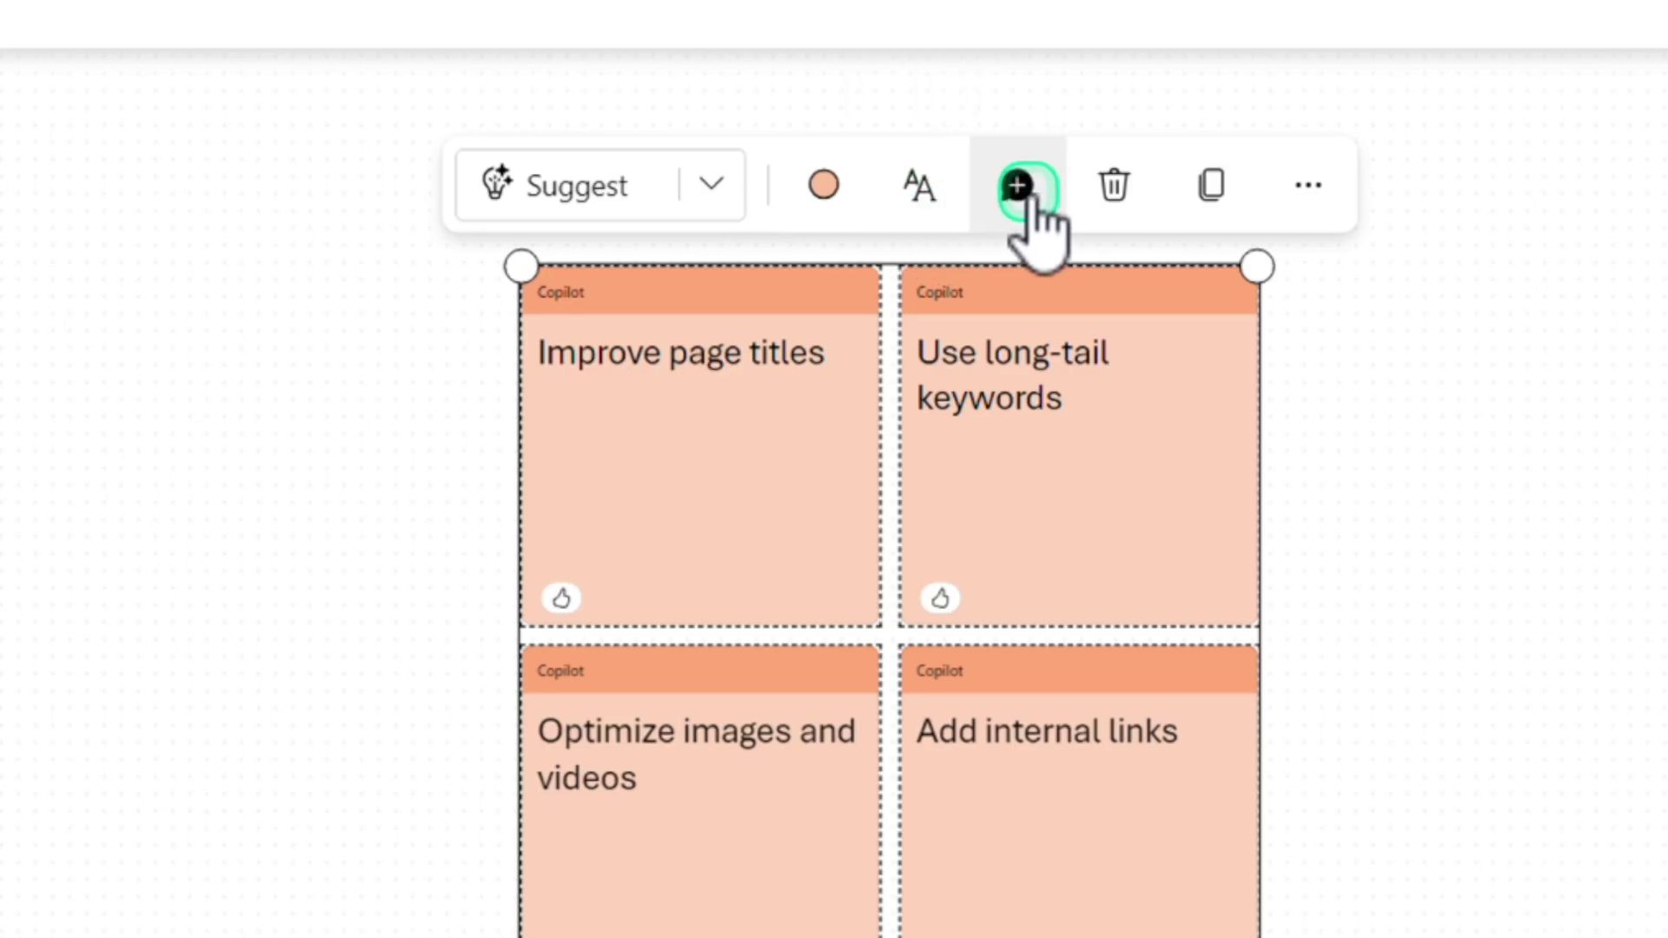
- Open a new comment on the selected group of orange sticky notes
{"action": "left_click", "coordinate": [1031, 193]}
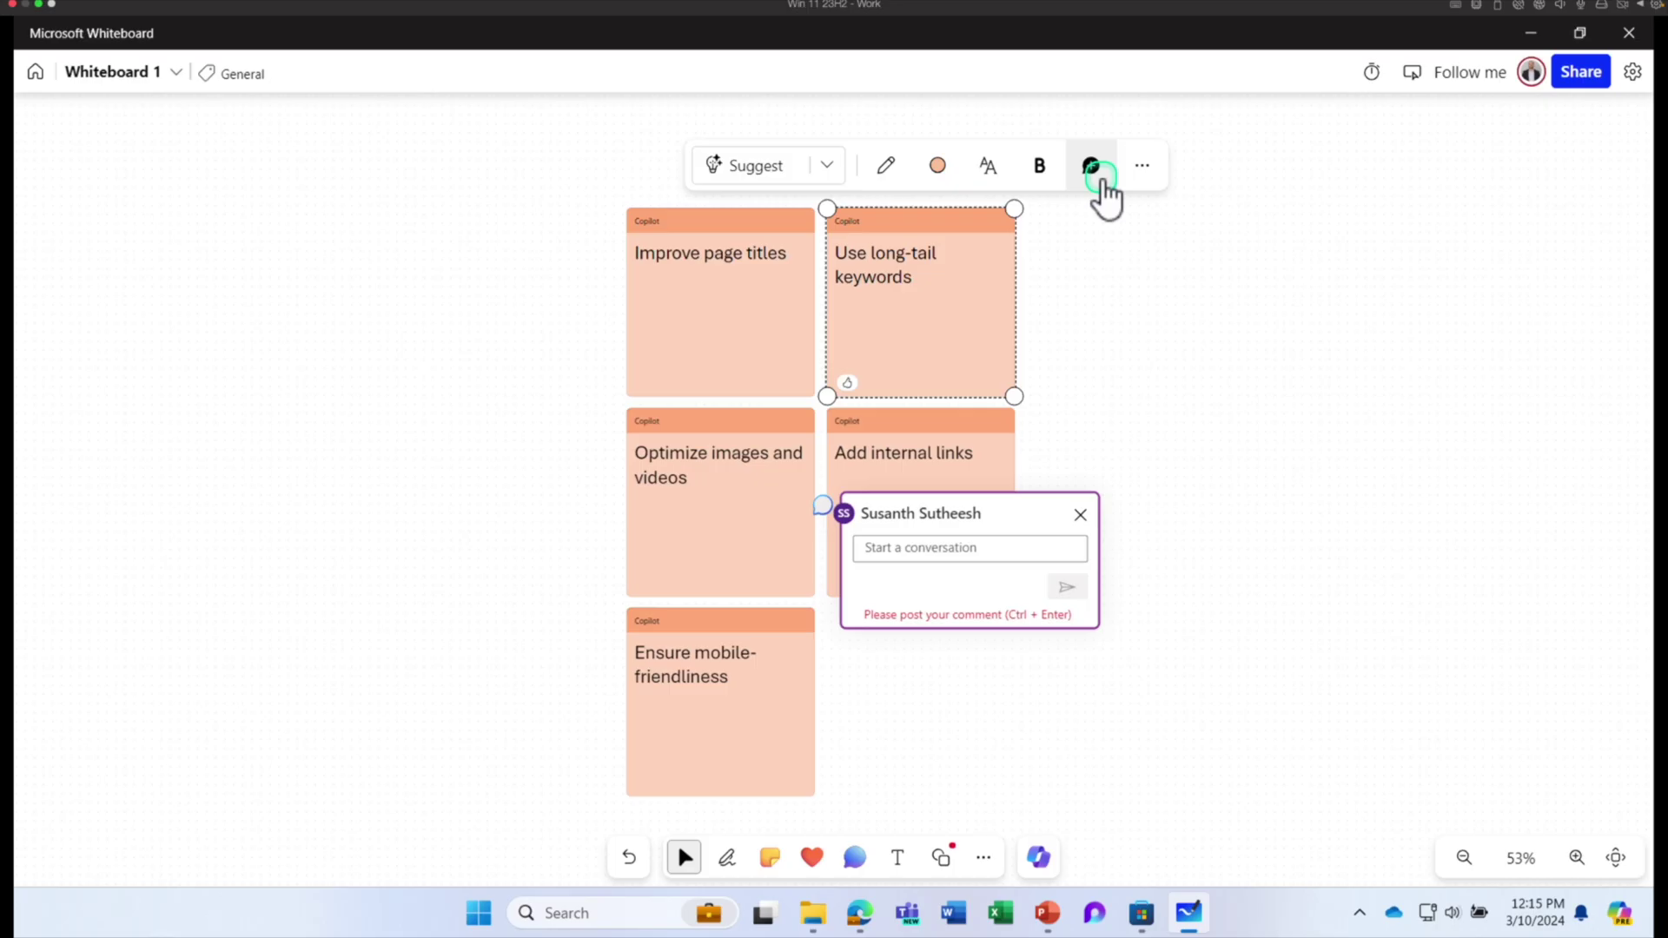
{"action": "left_click", "coordinate": [1138, 165]}
- Move the "Improve page titles" and "Use long-tail keywords" notes away from the other orange notes
{"action": "left_click", "coordinate": [647, 216]}
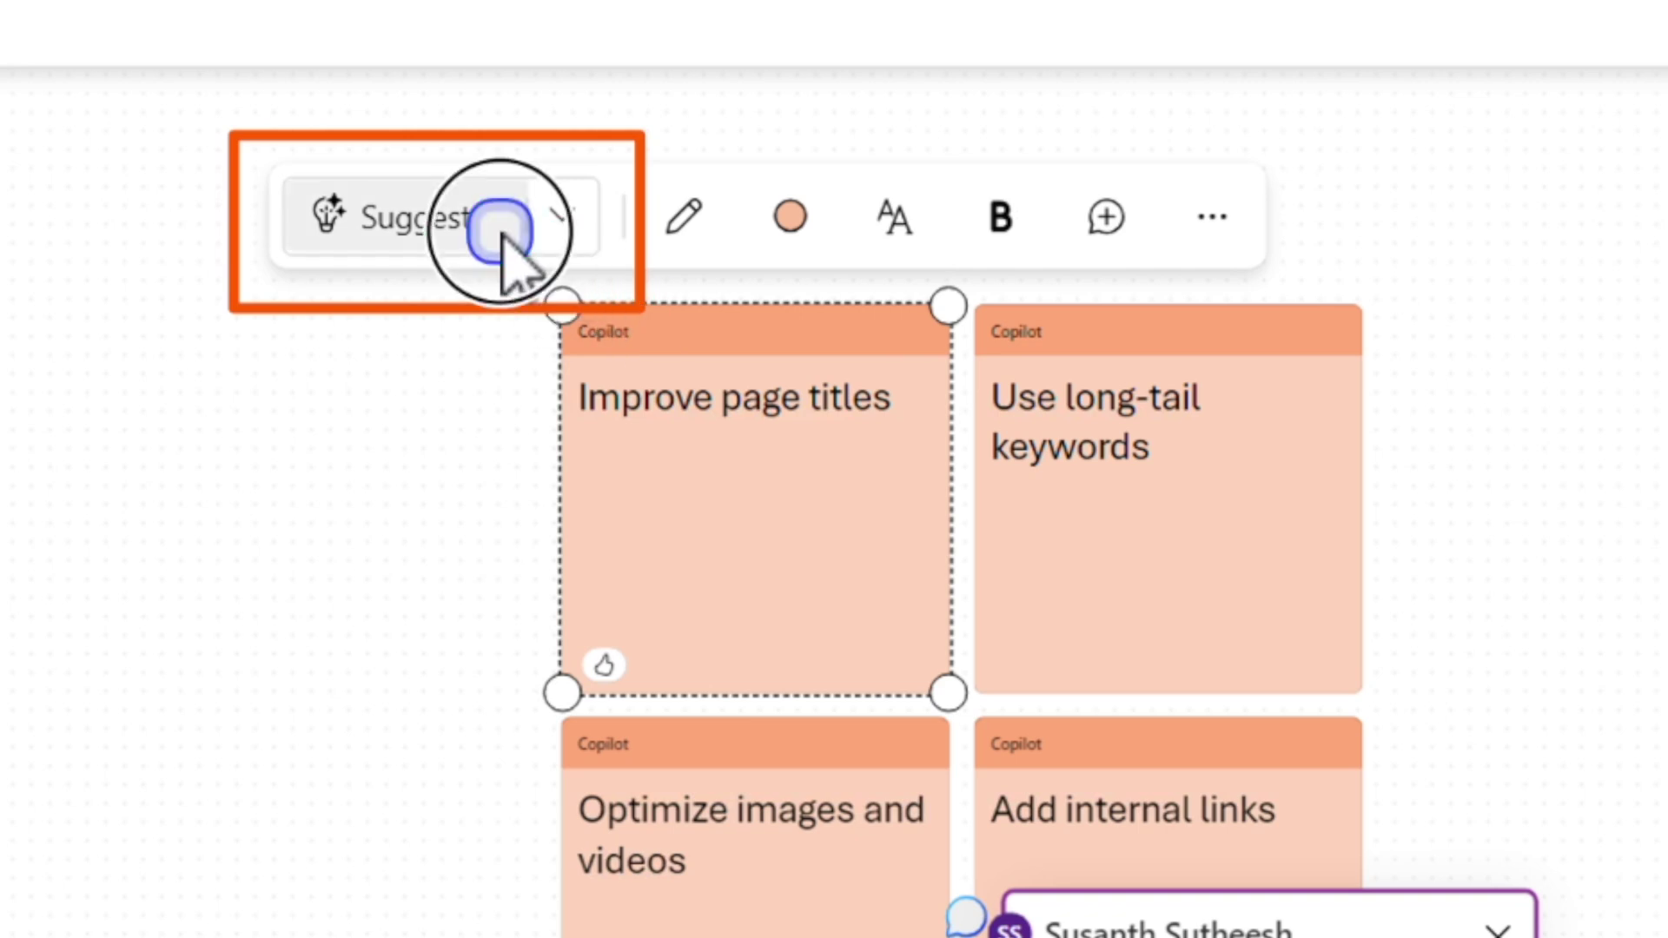
{"action": "left_click", "coordinate": [500, 230]}
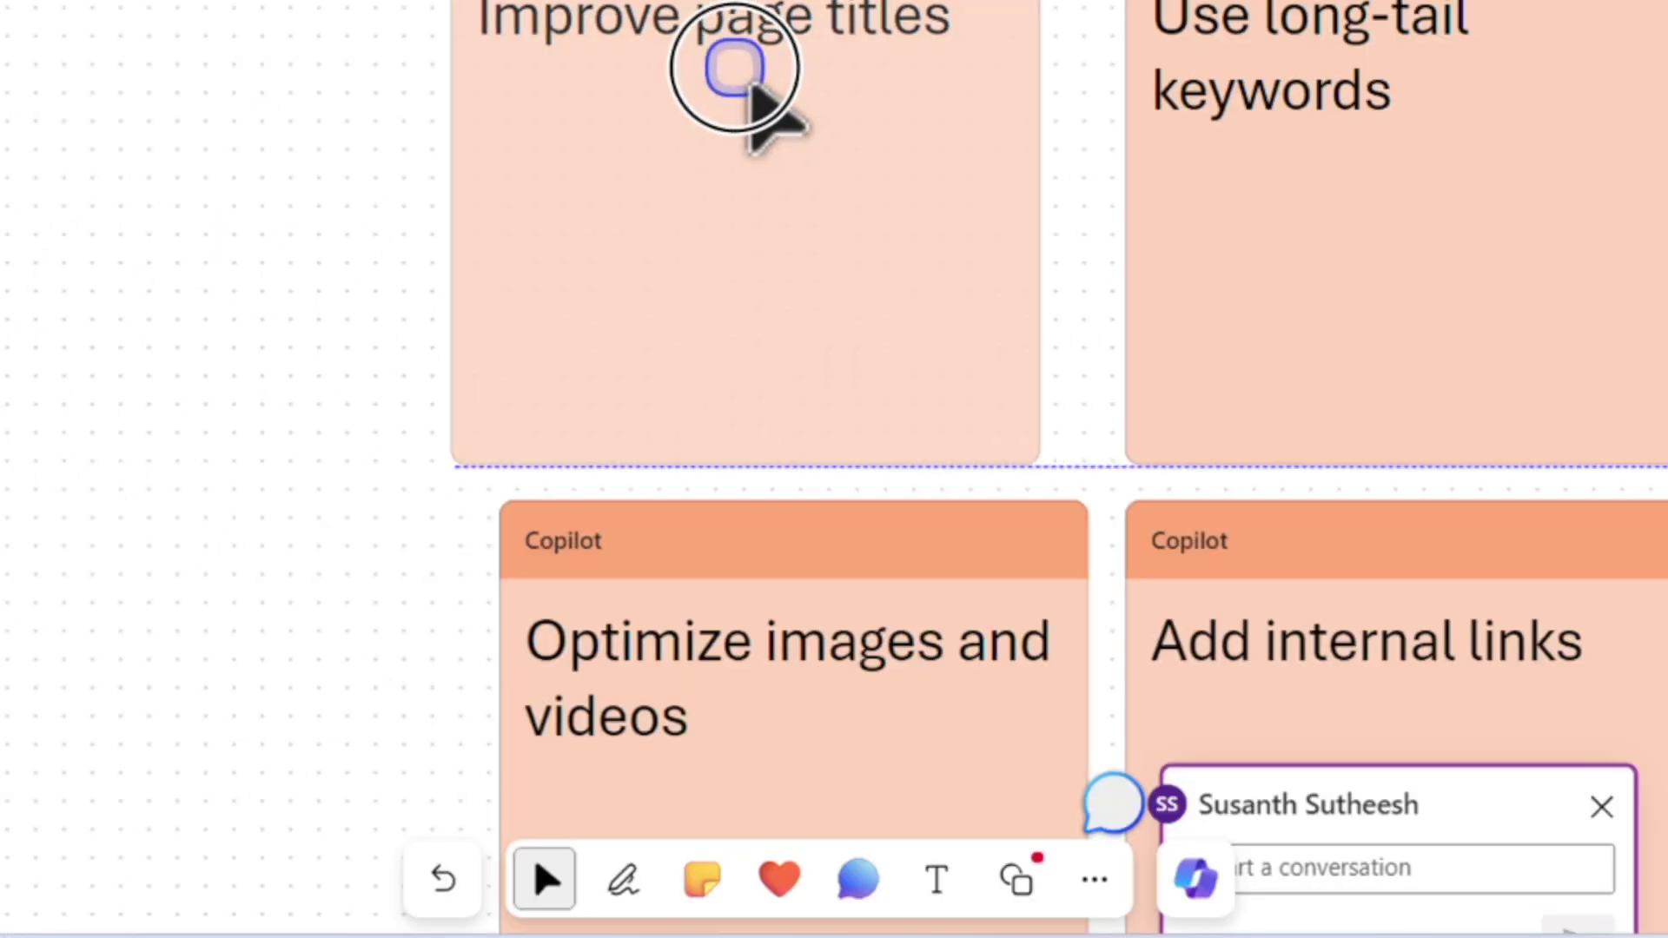
{"action": "left_click_drag", "start_coordinate": [966, 760], "coordinate": [410, 759]}
{"action": "left_click_drag", "start_coordinate": [1536, 4], "coordinate": [1148, 10]}
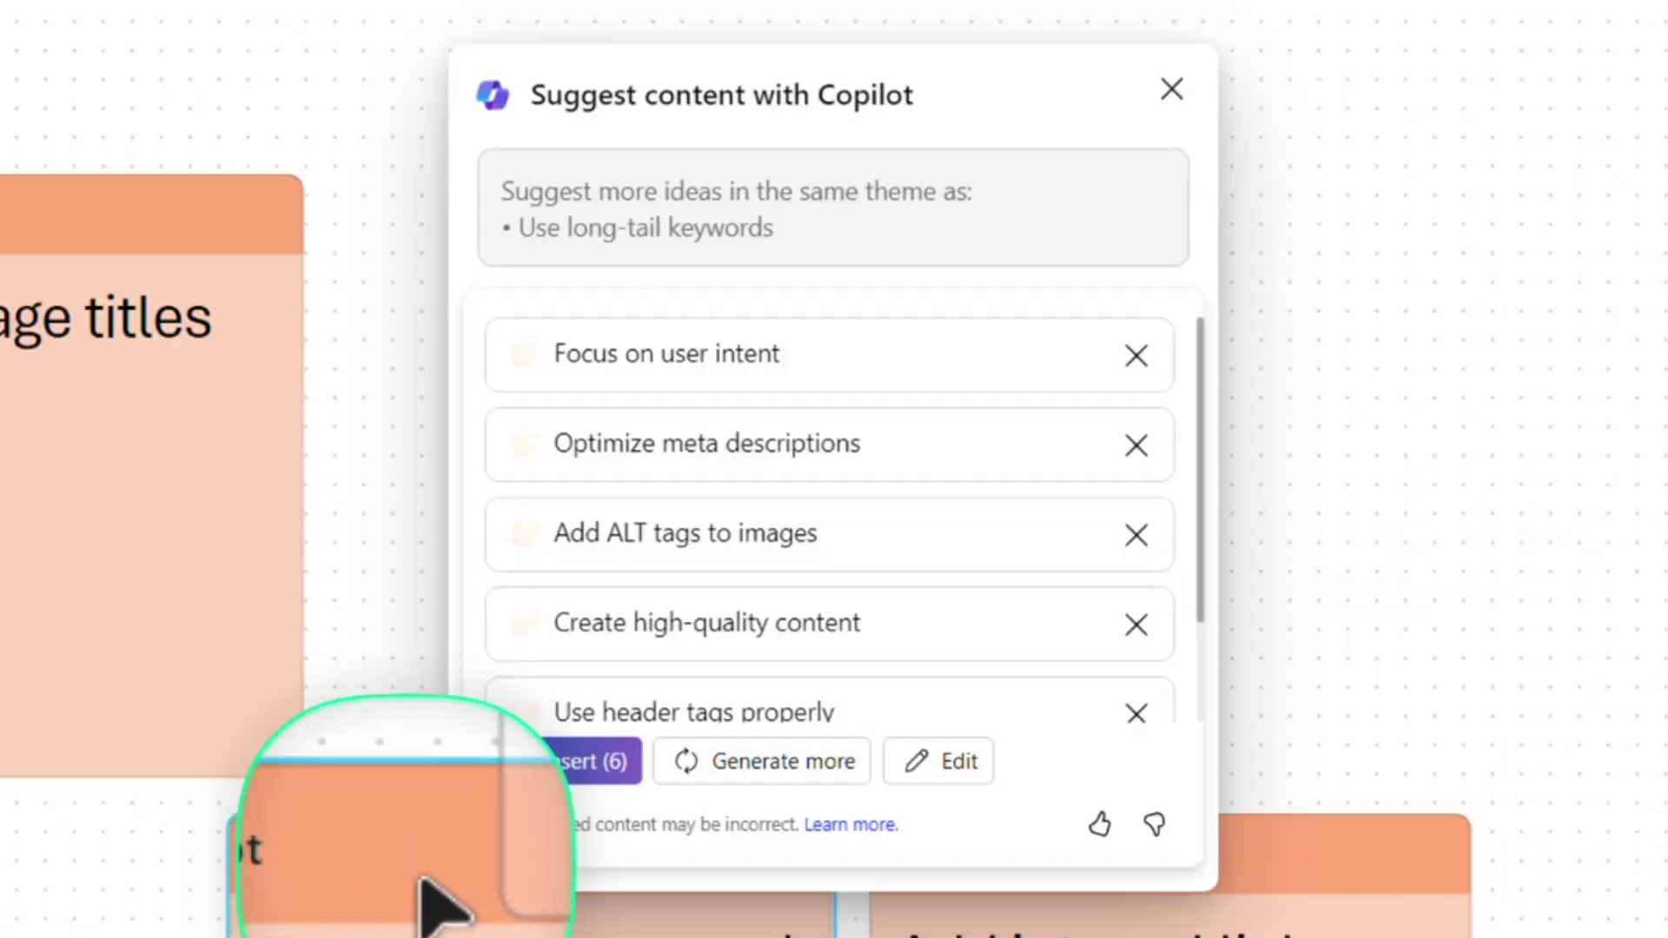
- Generate more Copilot ideas in the same theme as "Use long-tail keywords" and insert all 12 suggestions as sticky notes
{"action": "left_click", "coordinate": [732, 762]}
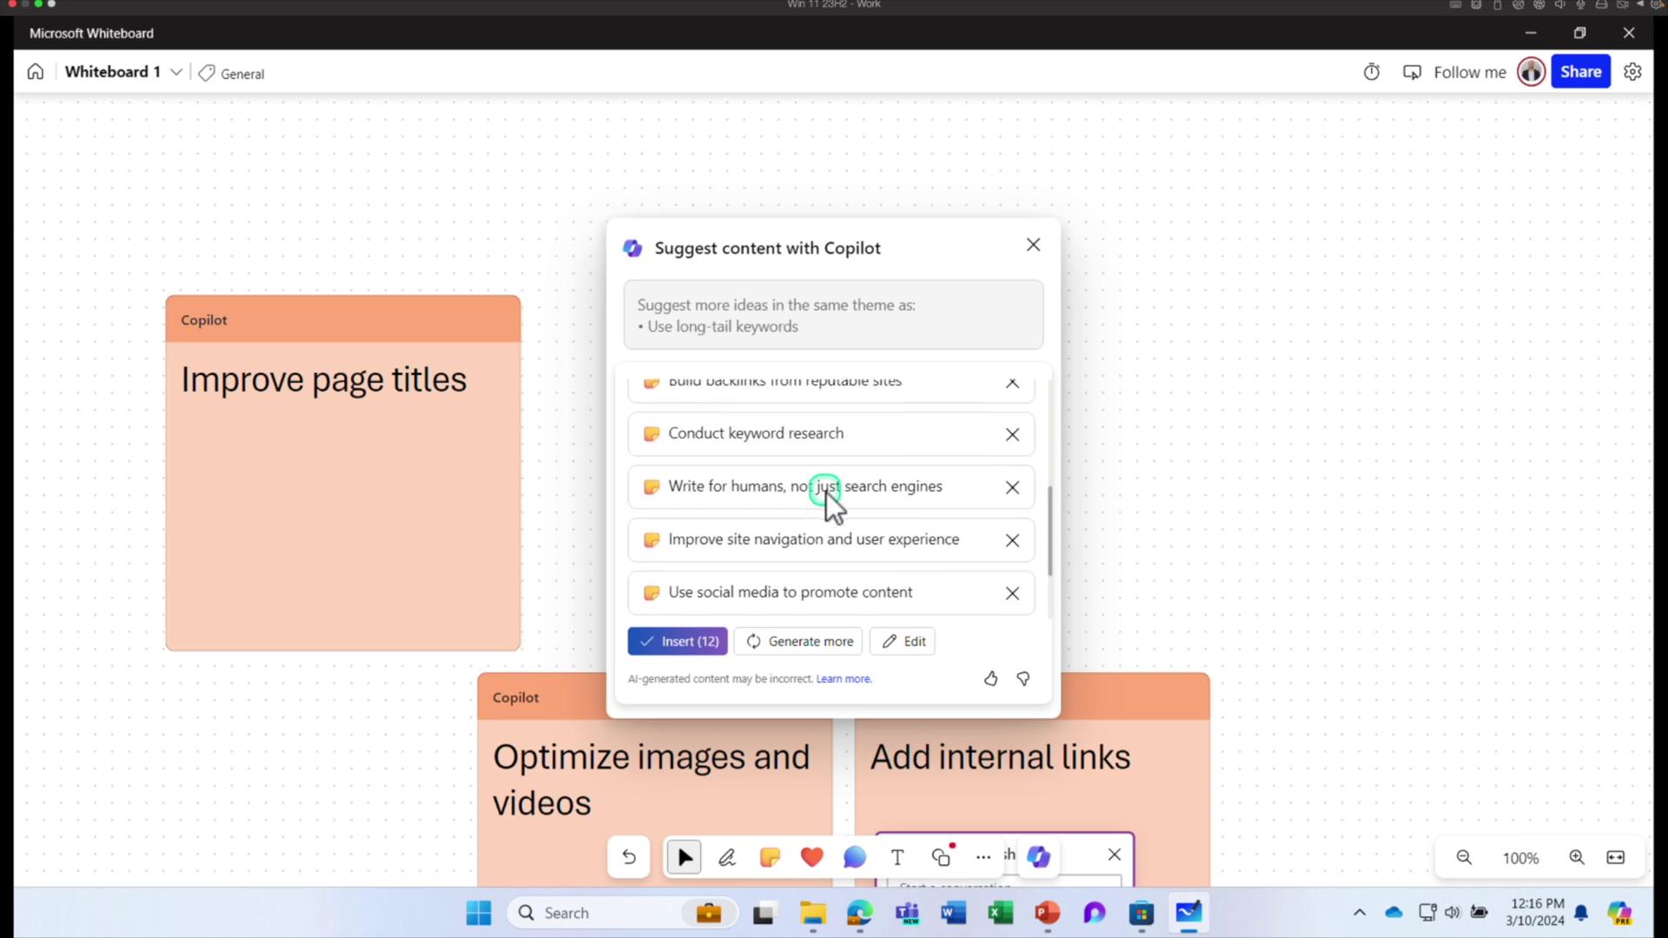
{"action": "scroll", "coordinate": [1303, 525], "scroll_direction": "down", "scroll_amount": 3}
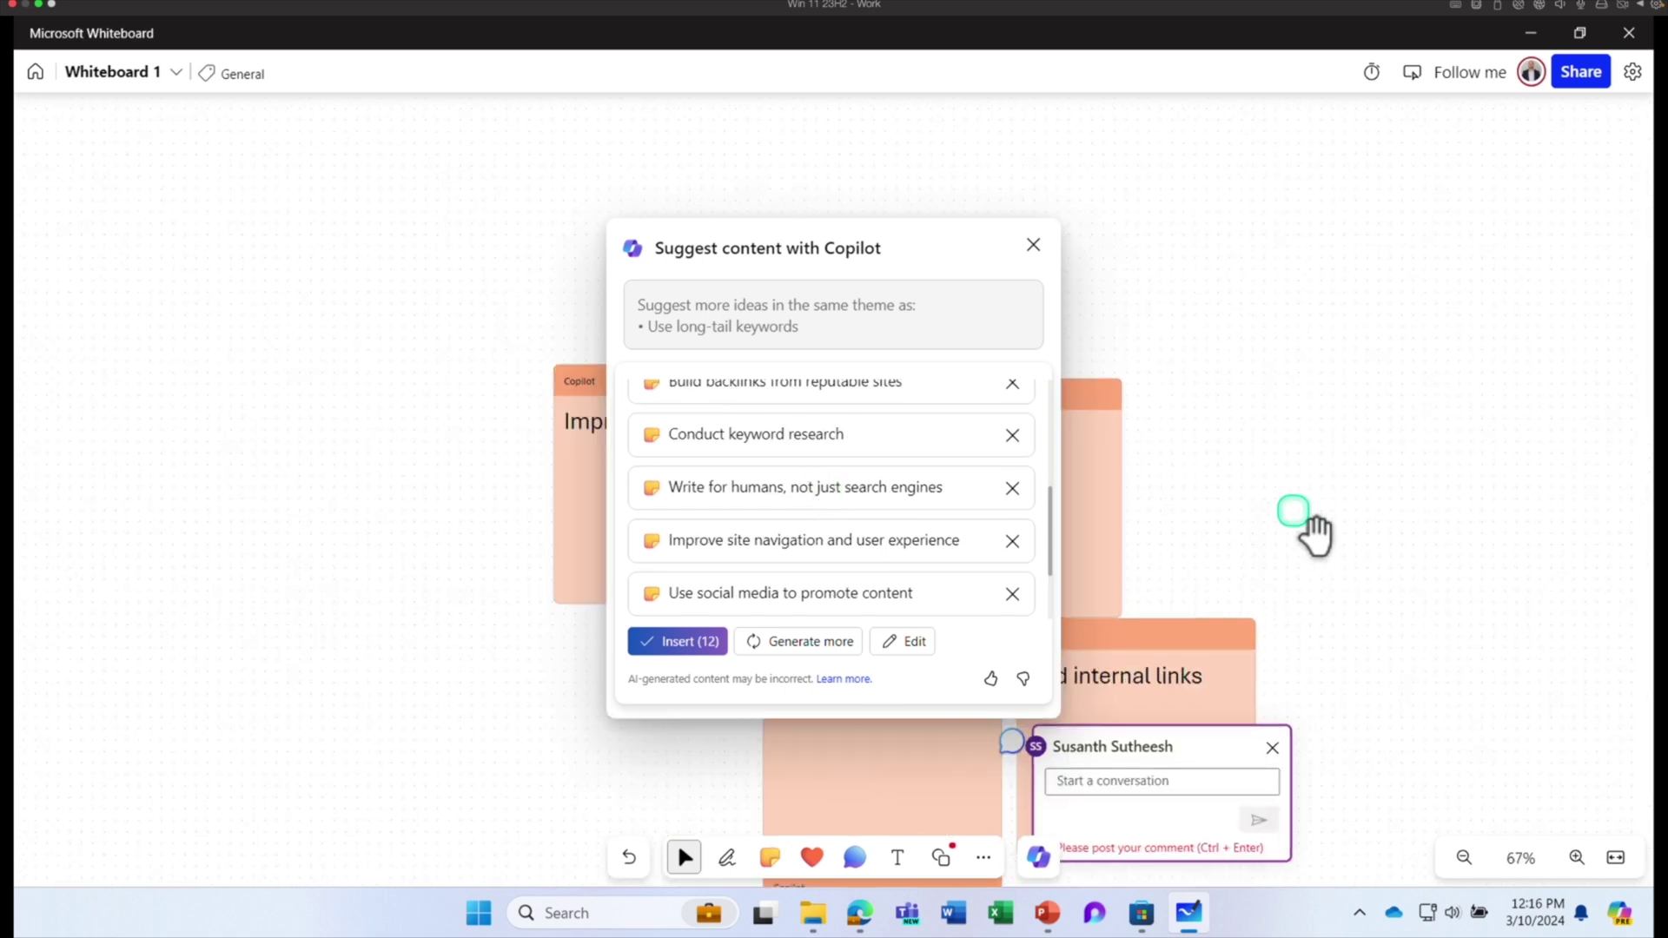
{"action": "left_click_drag", "start_coordinate": [949, 218], "coordinate": [1005, 275]}
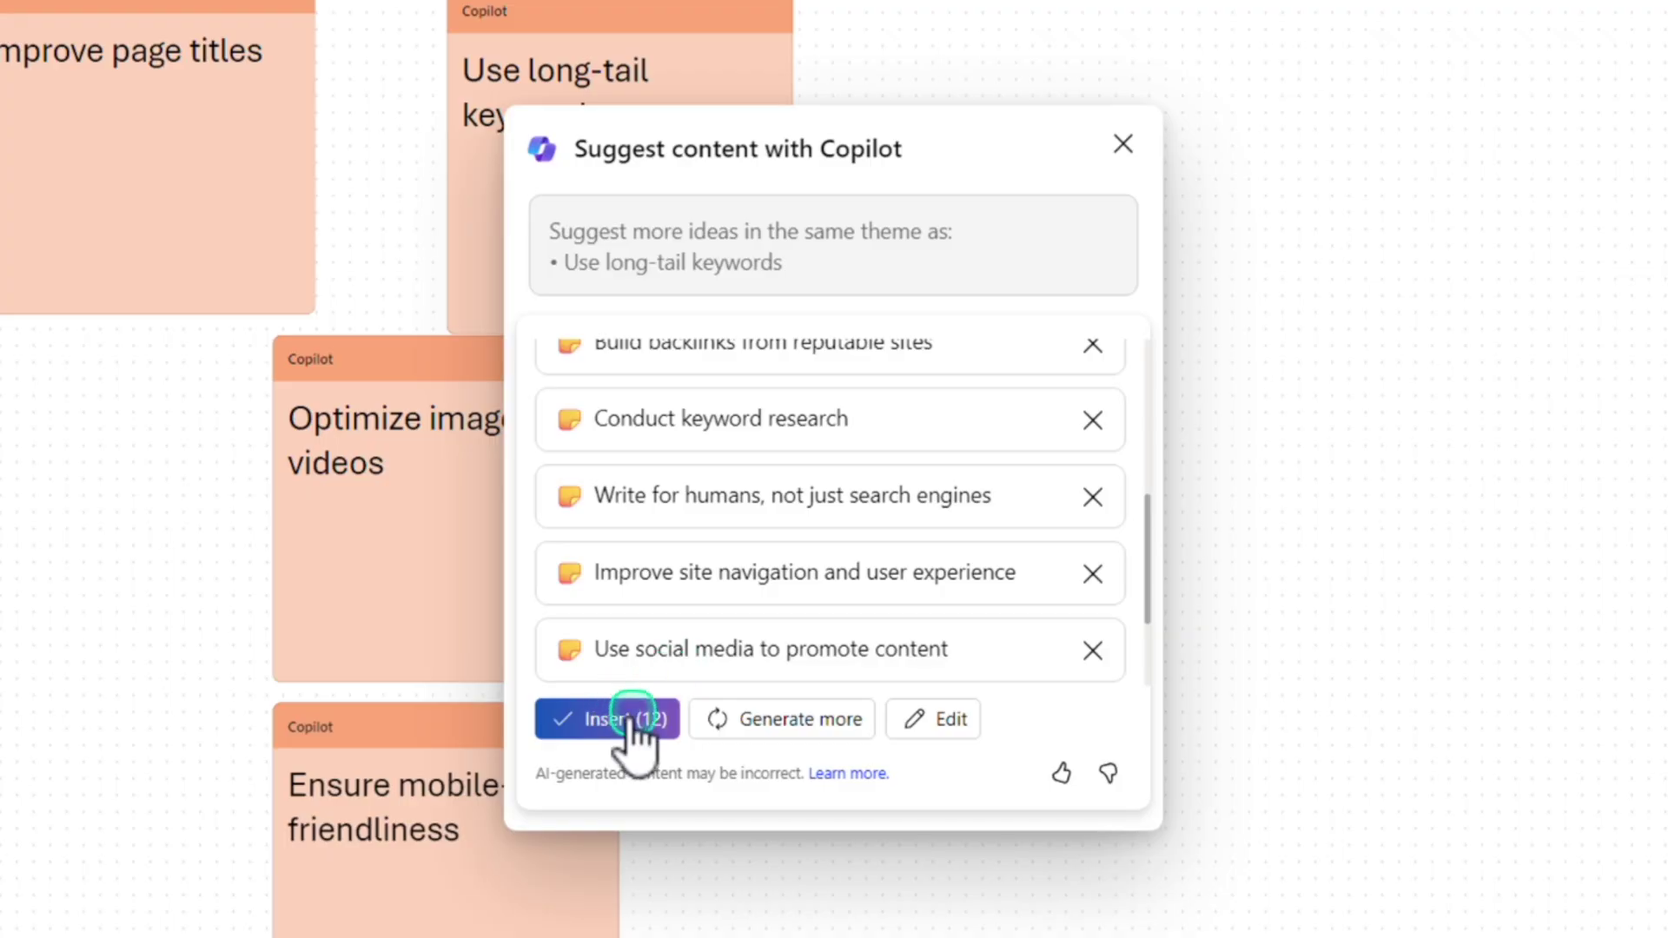
{"action": "left_click", "coordinate": [694, 640]}
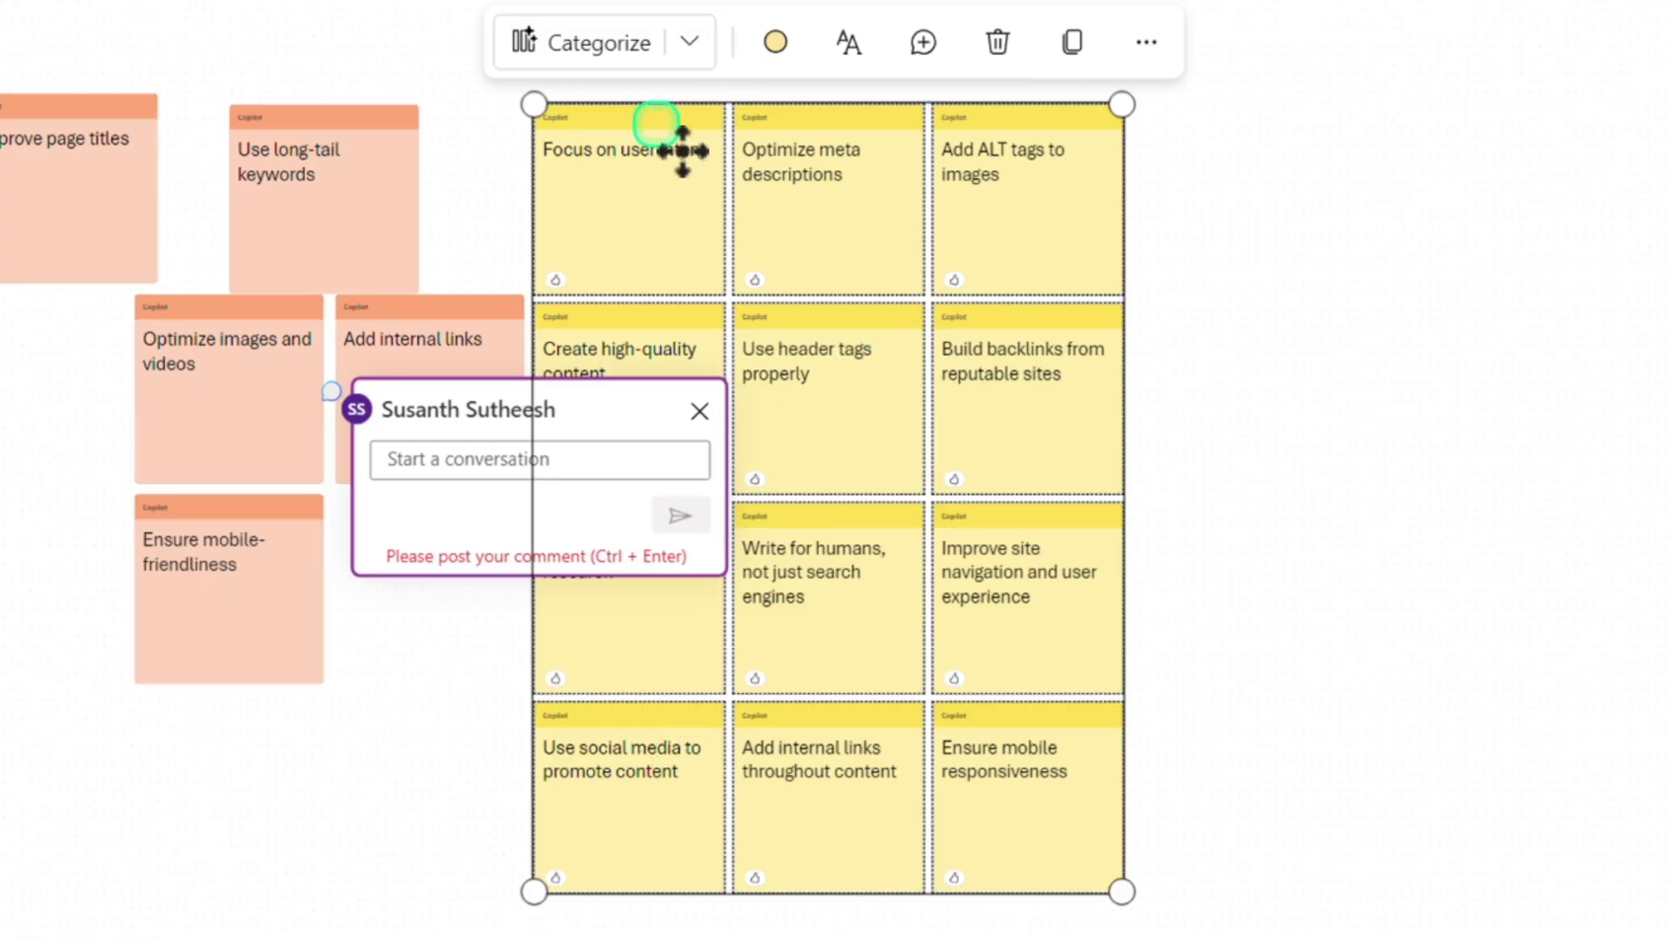
- Move the newly inserted block of yellow notes farther away from the orange notes and deselect it
{"action": "left_click_drag", "start_coordinate": [683, 151], "coordinate": [820, 104]}
{"action": "left_click", "coordinate": [538, 440]}
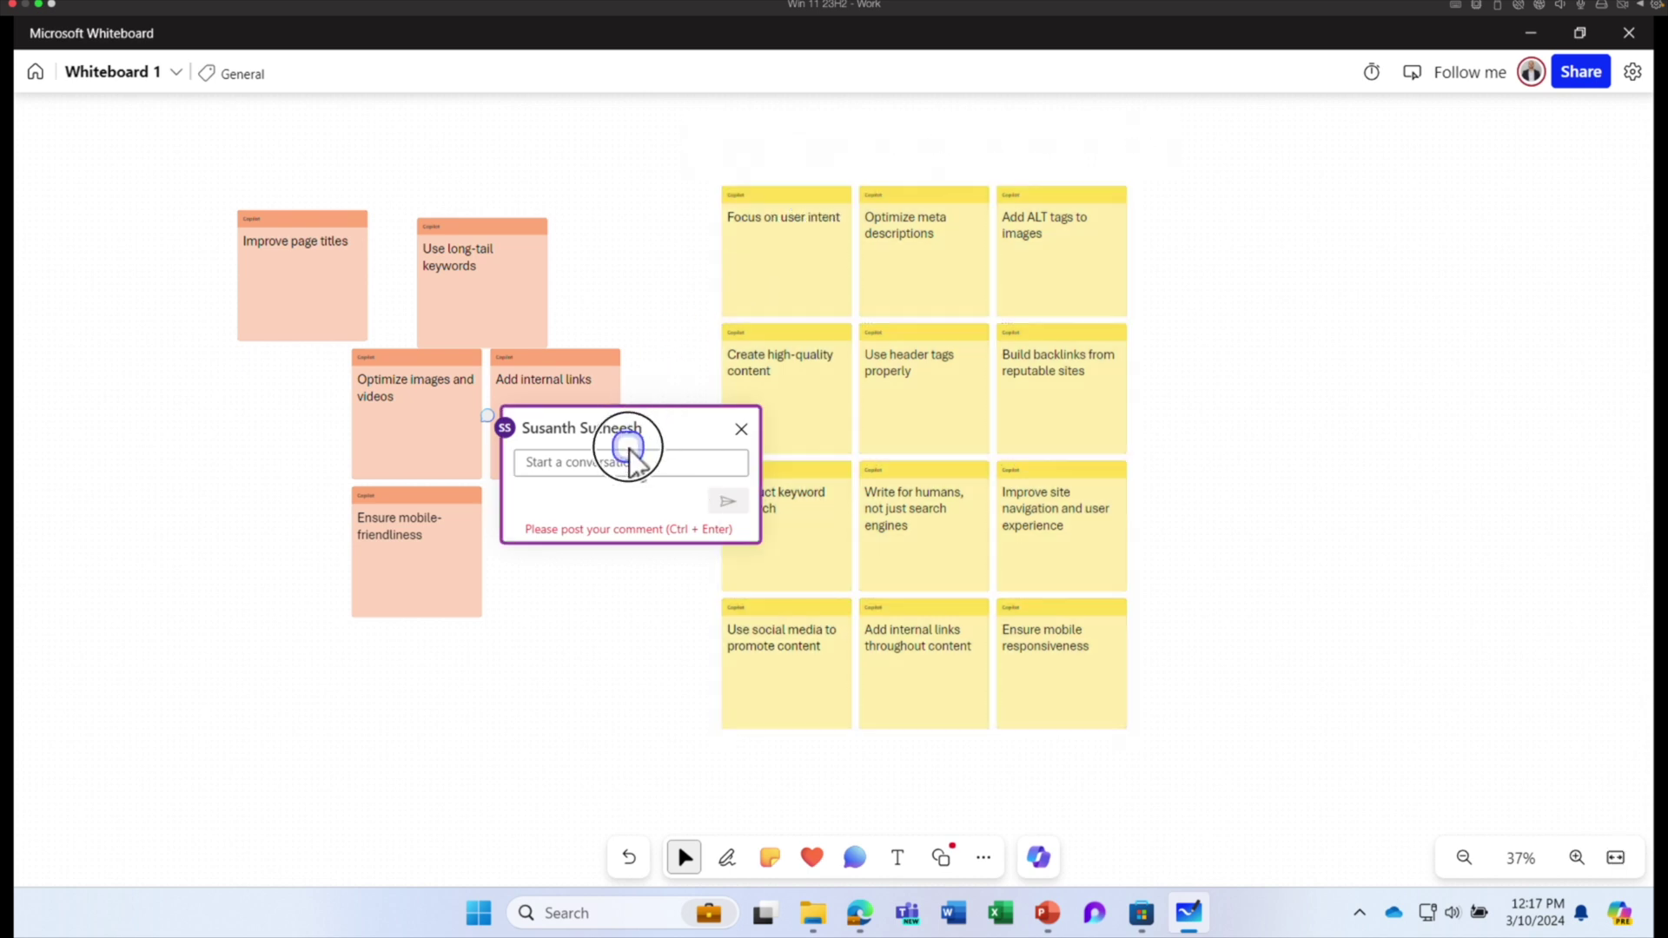
{"action": "left_click", "coordinate": [599, 401]}
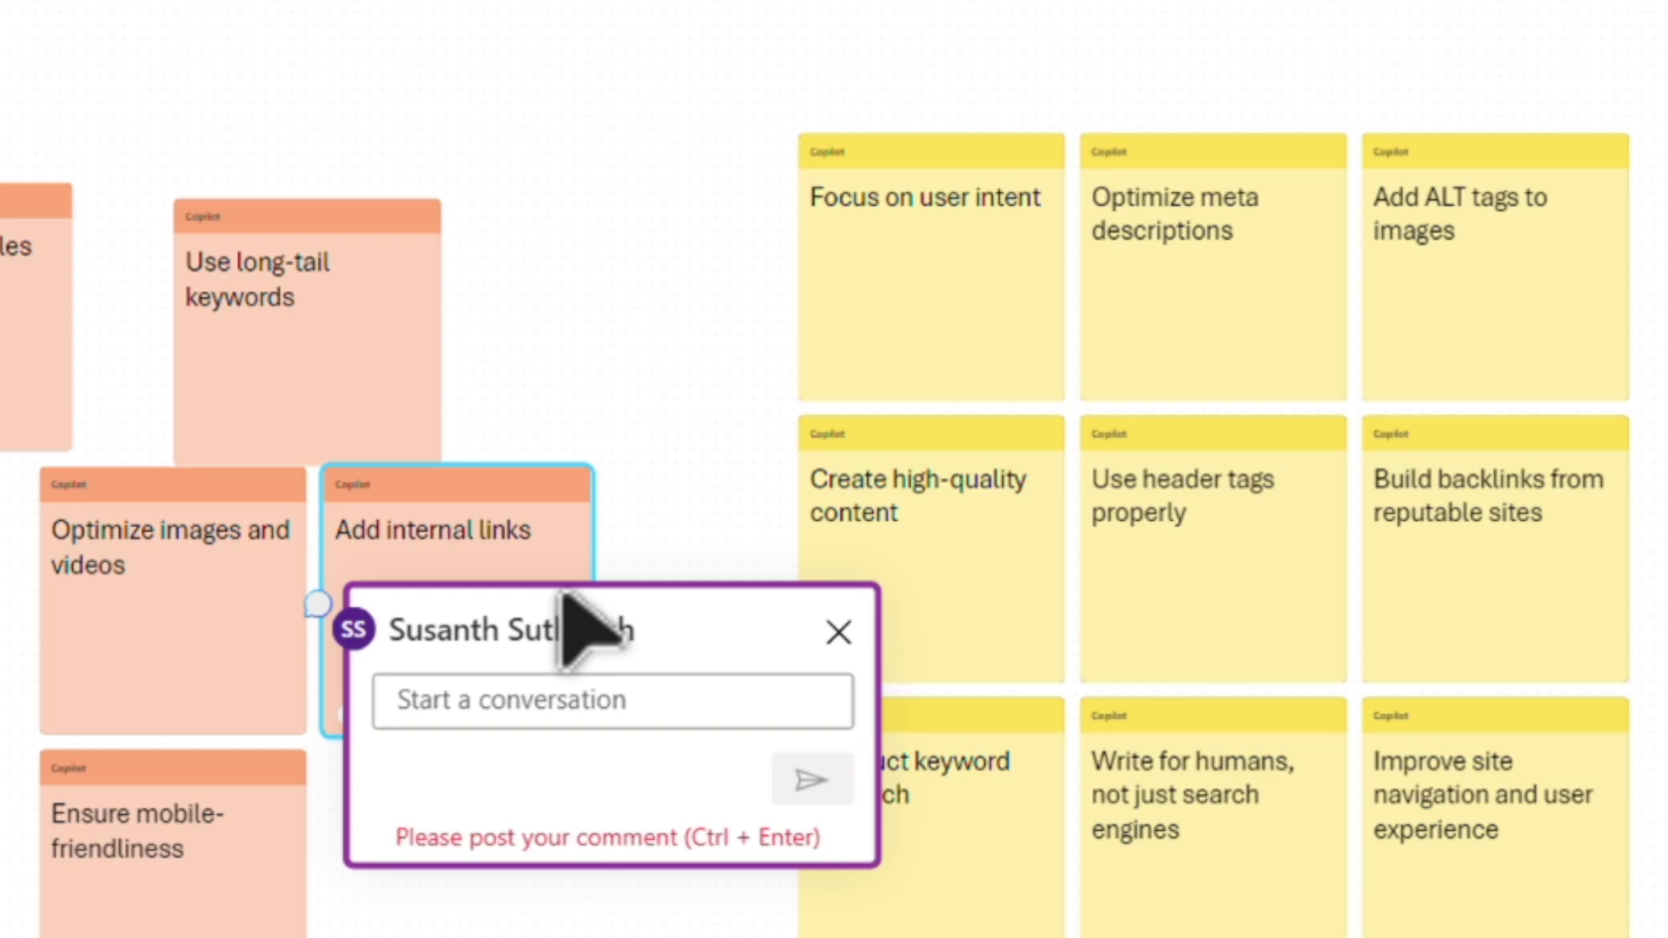
{"action": "left_click", "coordinate": [1208, 286]}
{"action": "left_click", "coordinate": [1445, 557]}
{"action": "left_click", "coordinate": [1214, 594]}
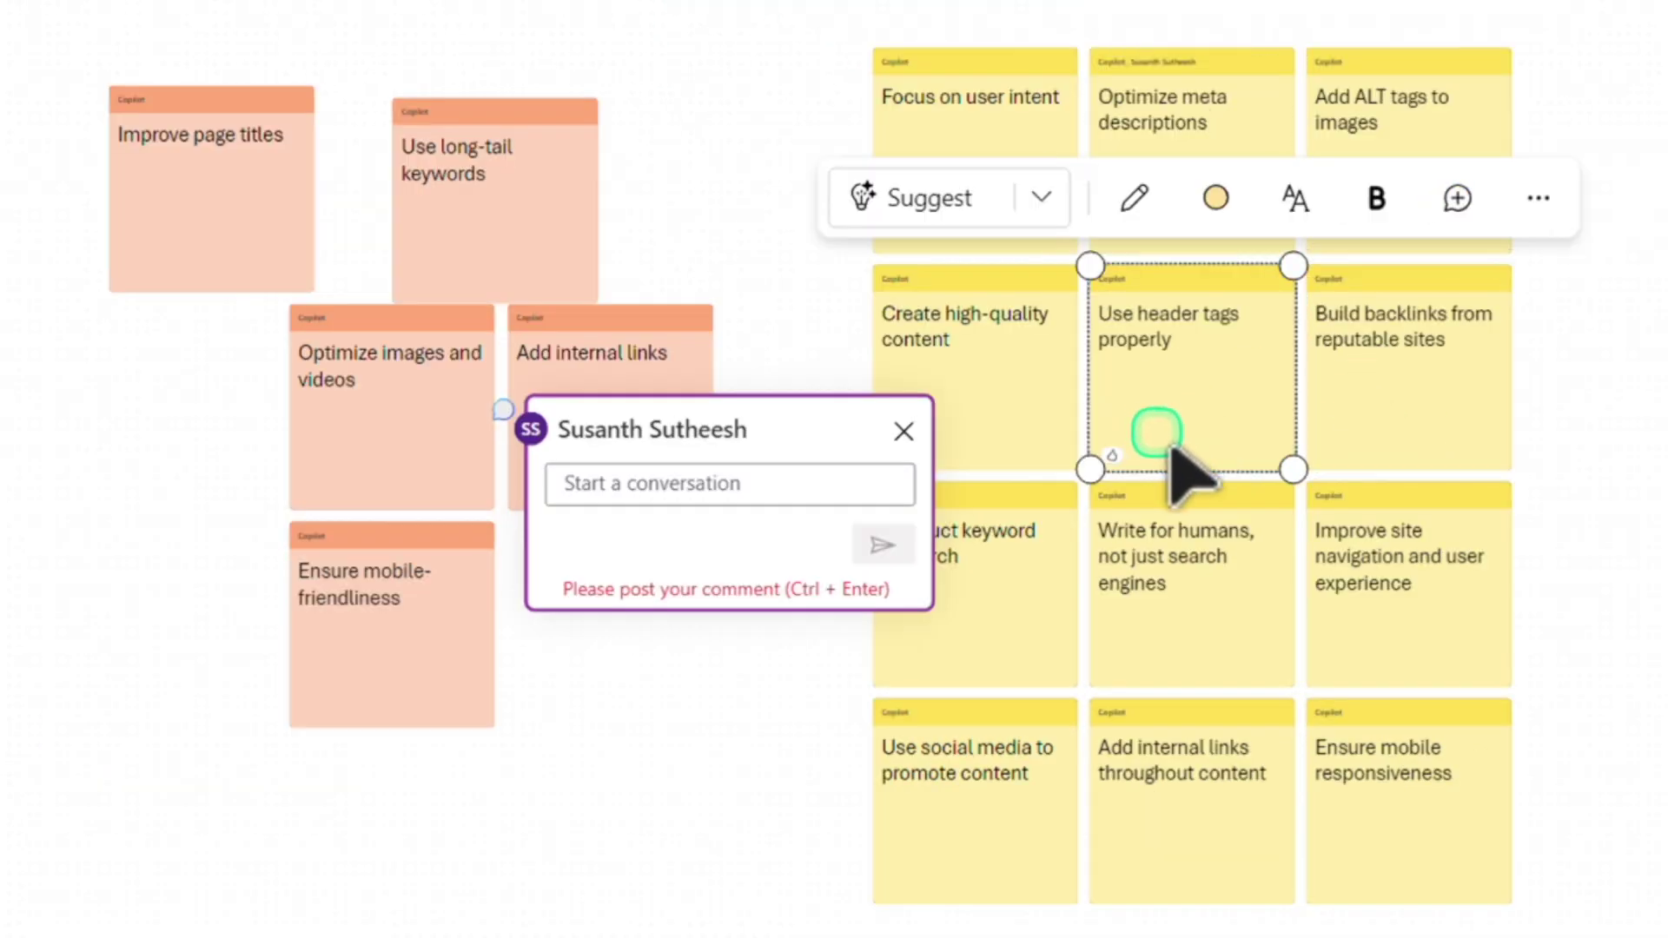
{"action": "left_click", "coordinate": [1191, 573]}
{"action": "left_click", "coordinate": [1399, 604]}
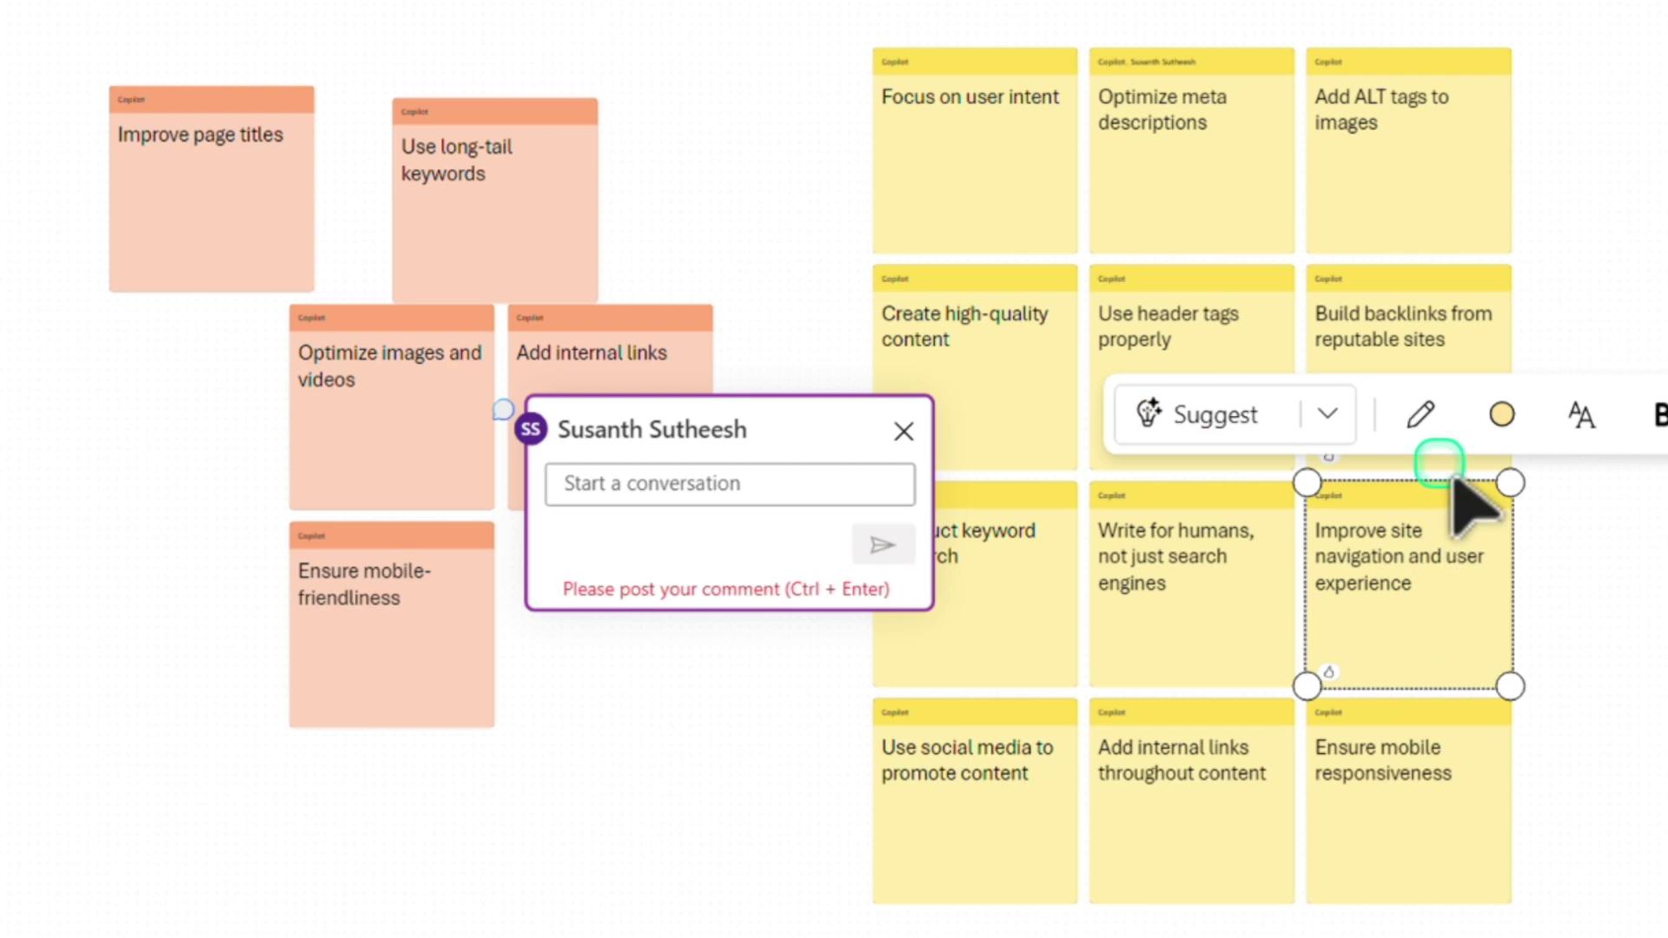
{"action": "left_click", "coordinate": [1420, 321]}
{"action": "left_click", "coordinate": [1419, 131]}
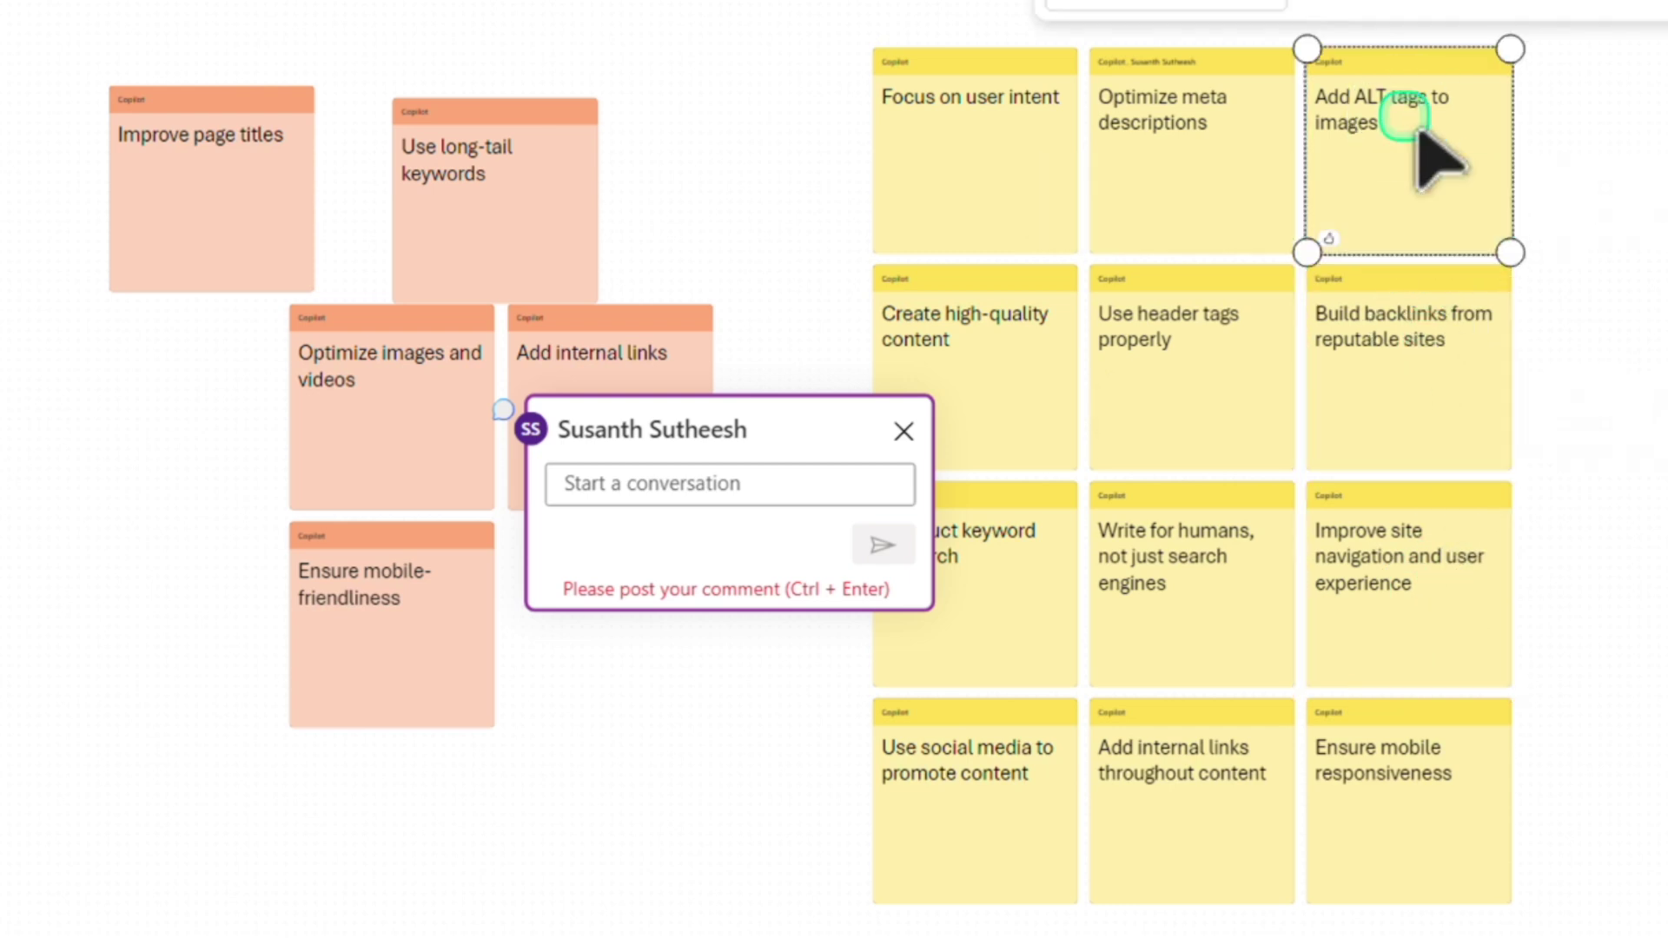
{"action": "left_click", "coordinate": [1203, 152]}
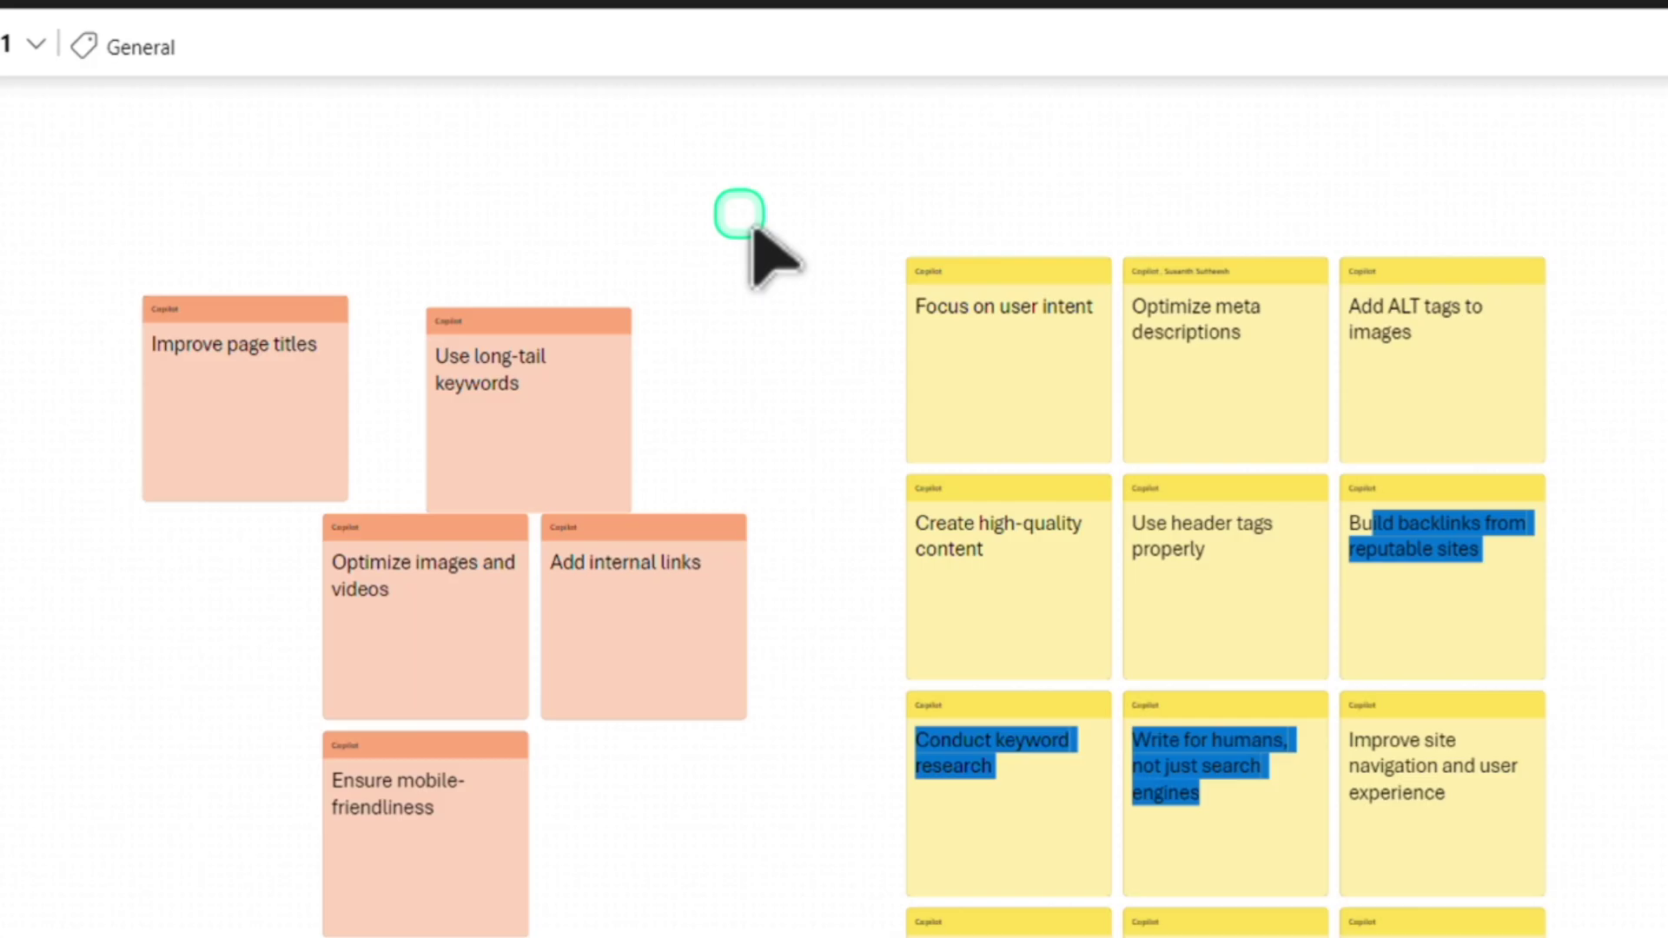
{"action": "left_click", "coordinate": [961, 298]}
{"action": "left_click", "coordinate": [809, 323]}
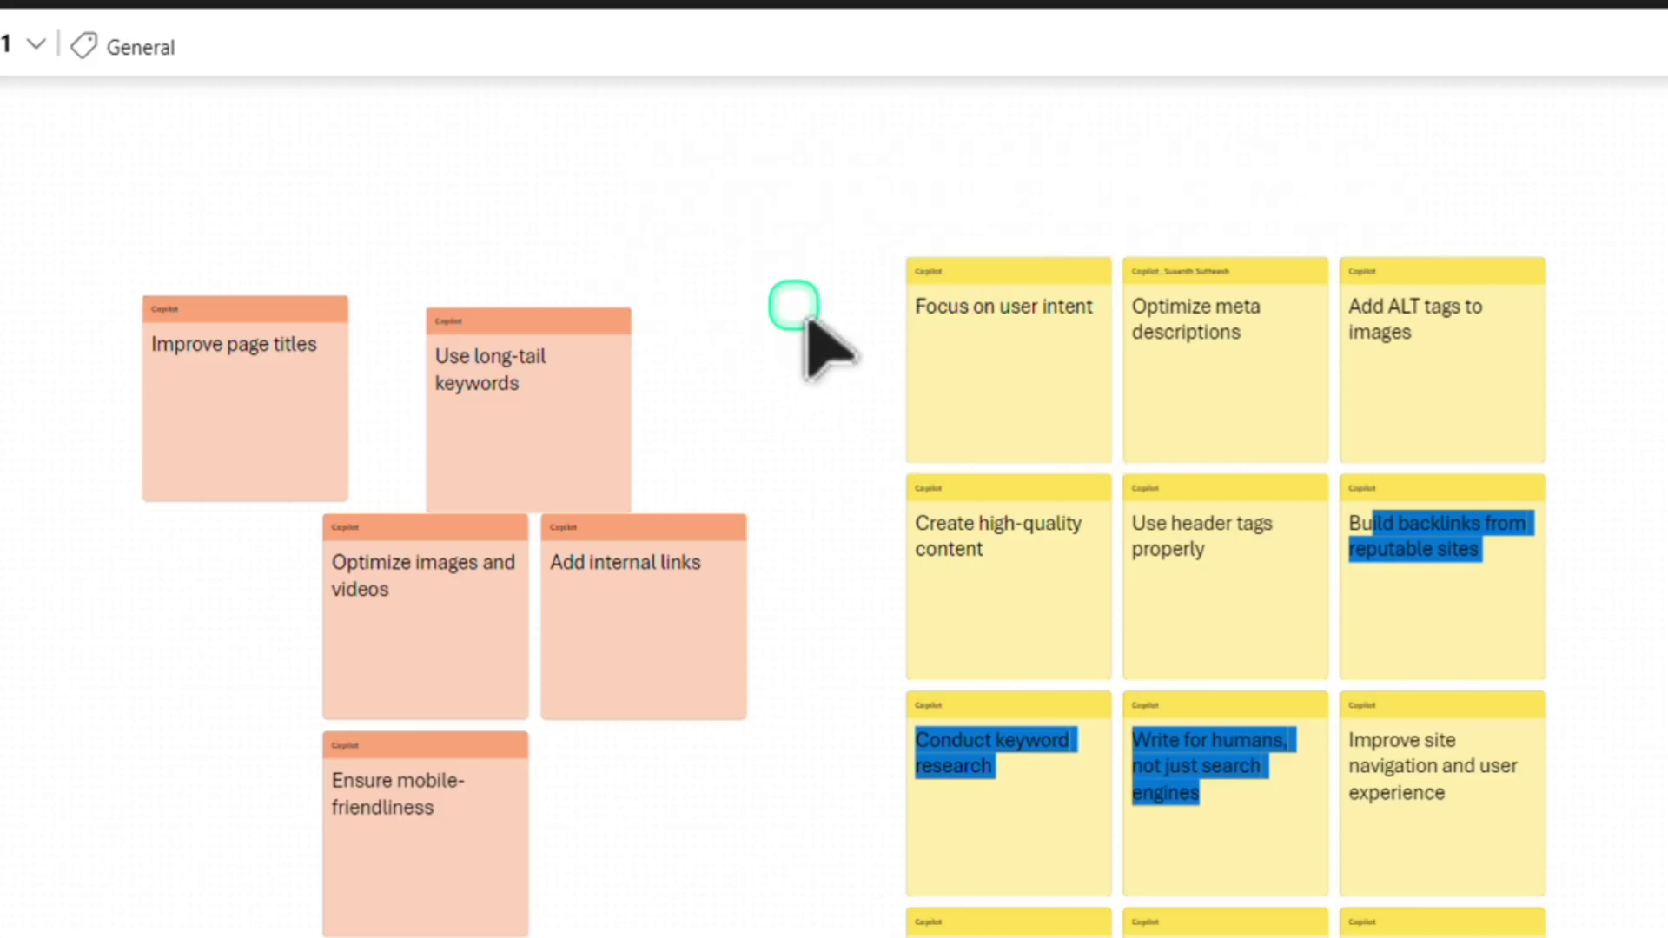
- Select the yellow and orange sticky notes together and categorize them with Copilot
{"action": "left_click", "coordinate": [1060, 300]}
{"action": "left_click", "coordinate": [1199, 339], "text": "shift"}
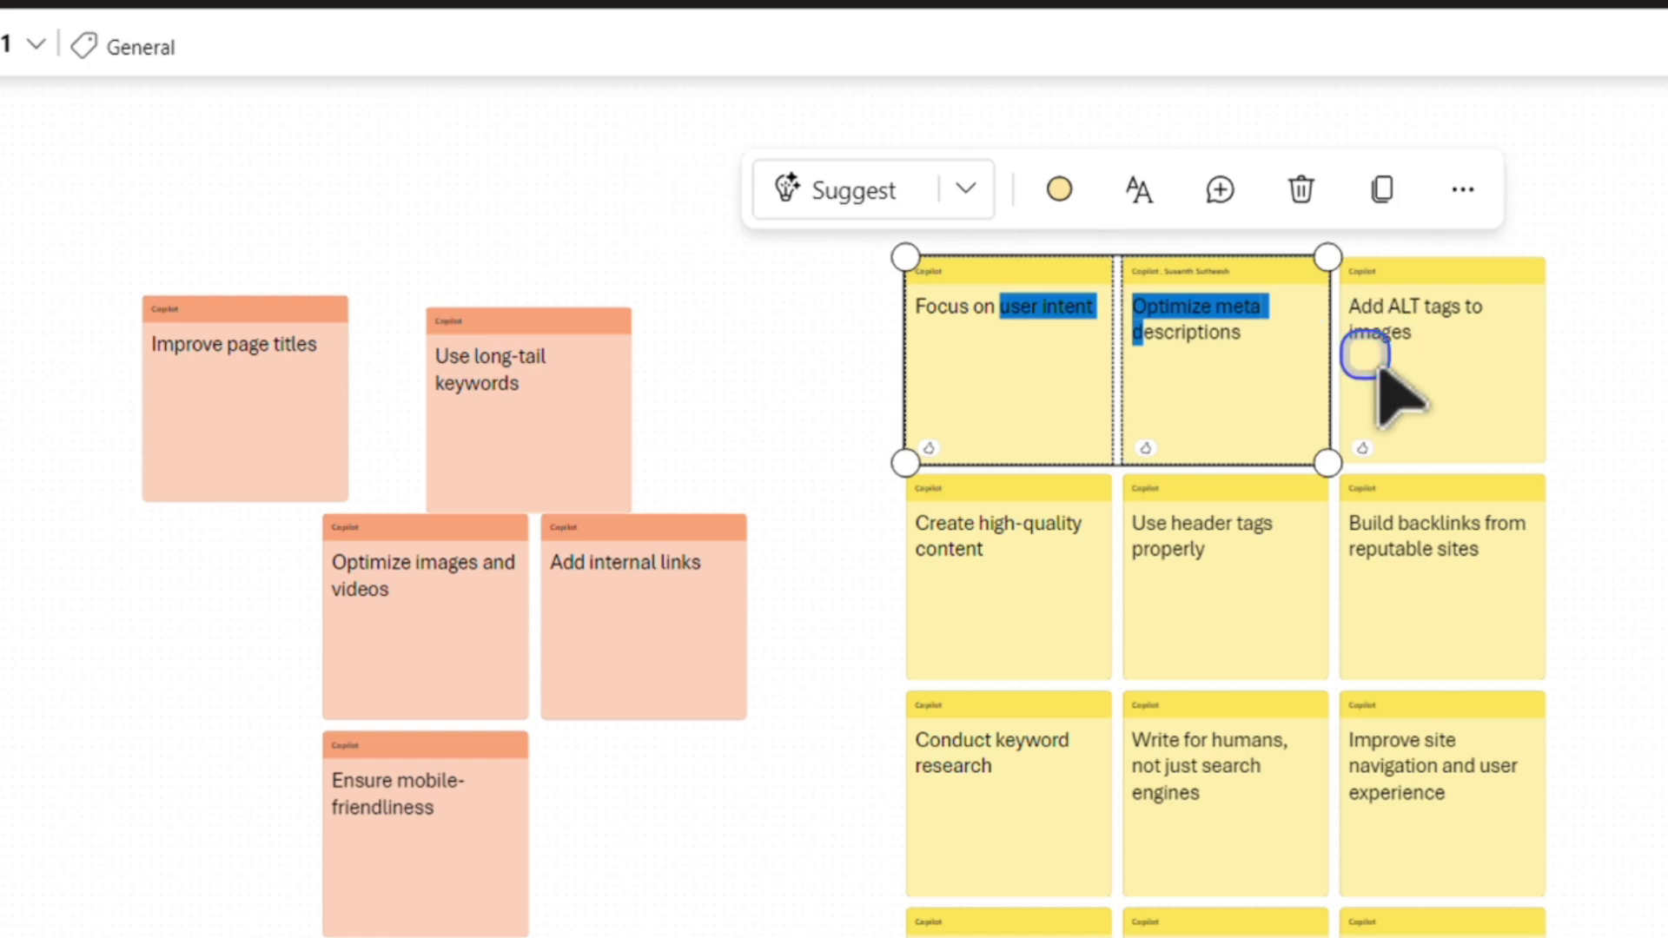
{"action": "left_click", "coordinate": [1431, 585], "text": "shift"}
{"action": "left_click", "coordinate": [1285, 603], "text": "shift"}
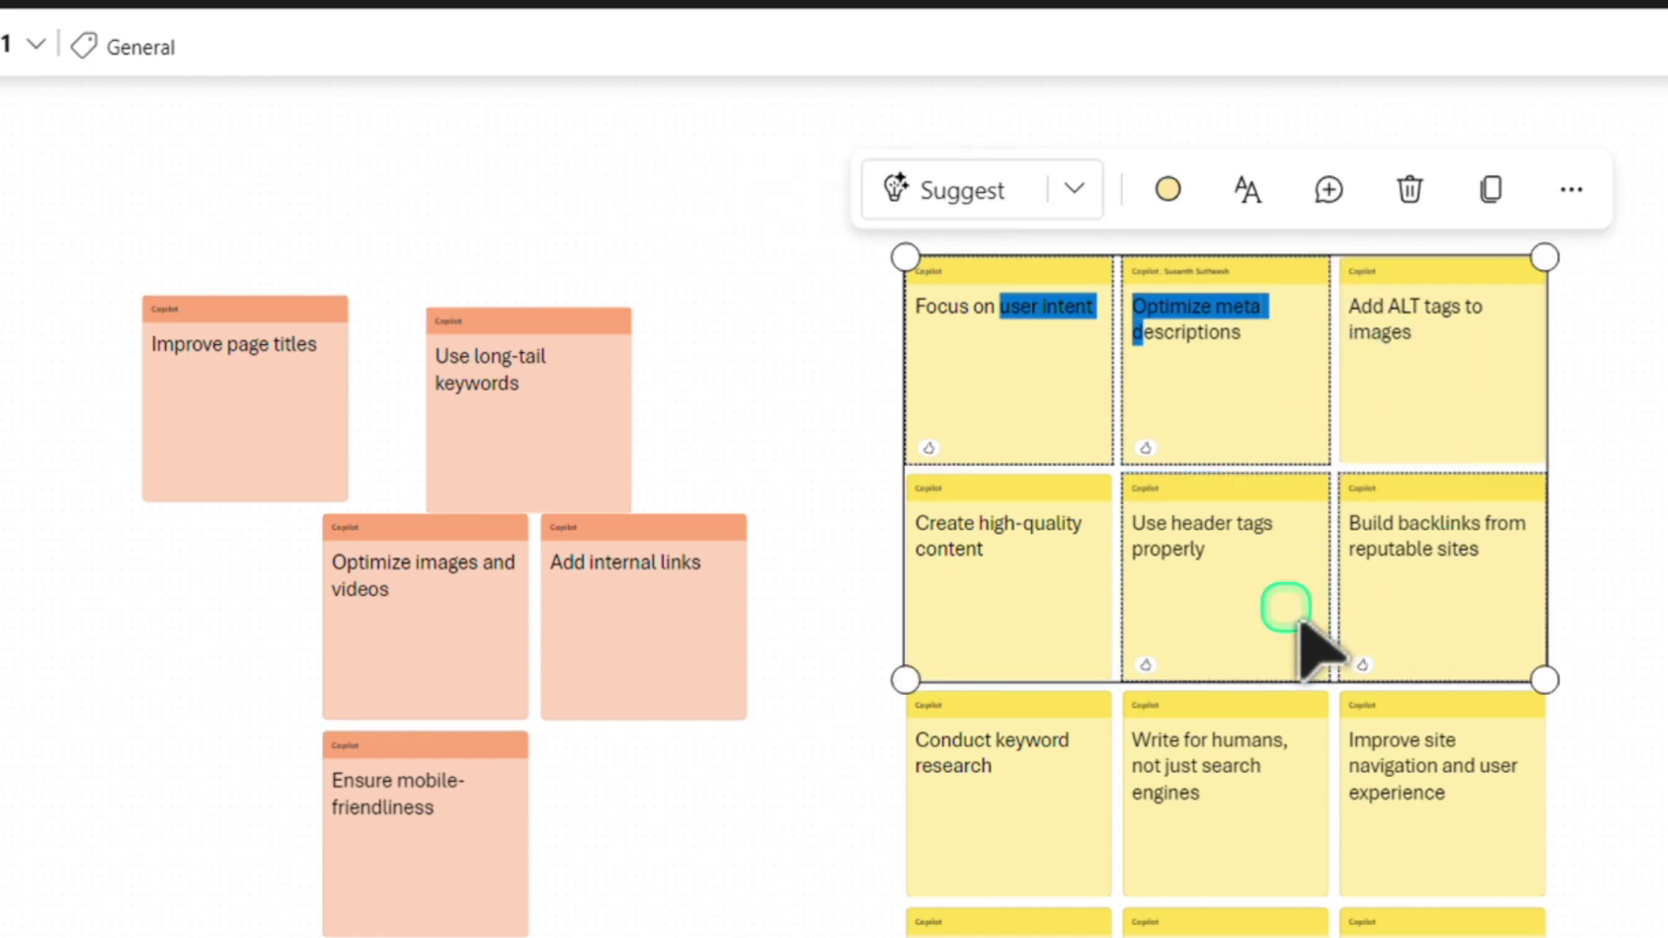
{"action": "left_click", "coordinate": [915, 610], "text": "shift"}
{"action": "left_click", "coordinate": [611, 603], "text": "shift"}
{"action": "key", "text": "ctrl+a"}
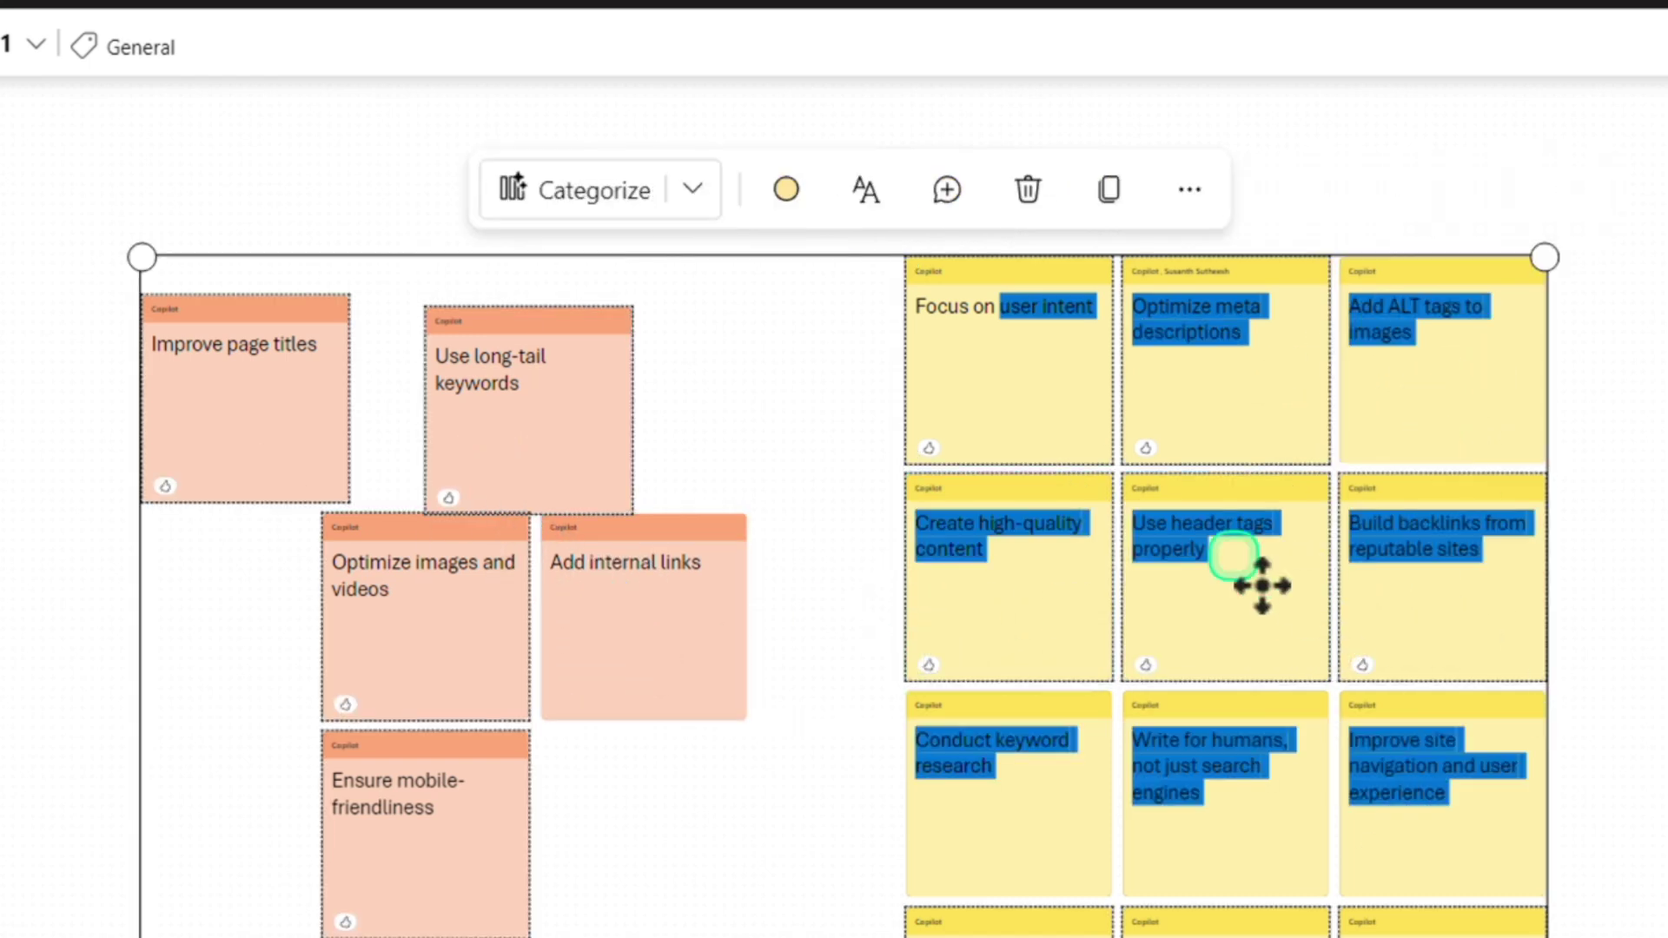
{"action": "left_click", "coordinate": [689, 180]}
{"action": "left_click", "coordinate": [583, 245]}
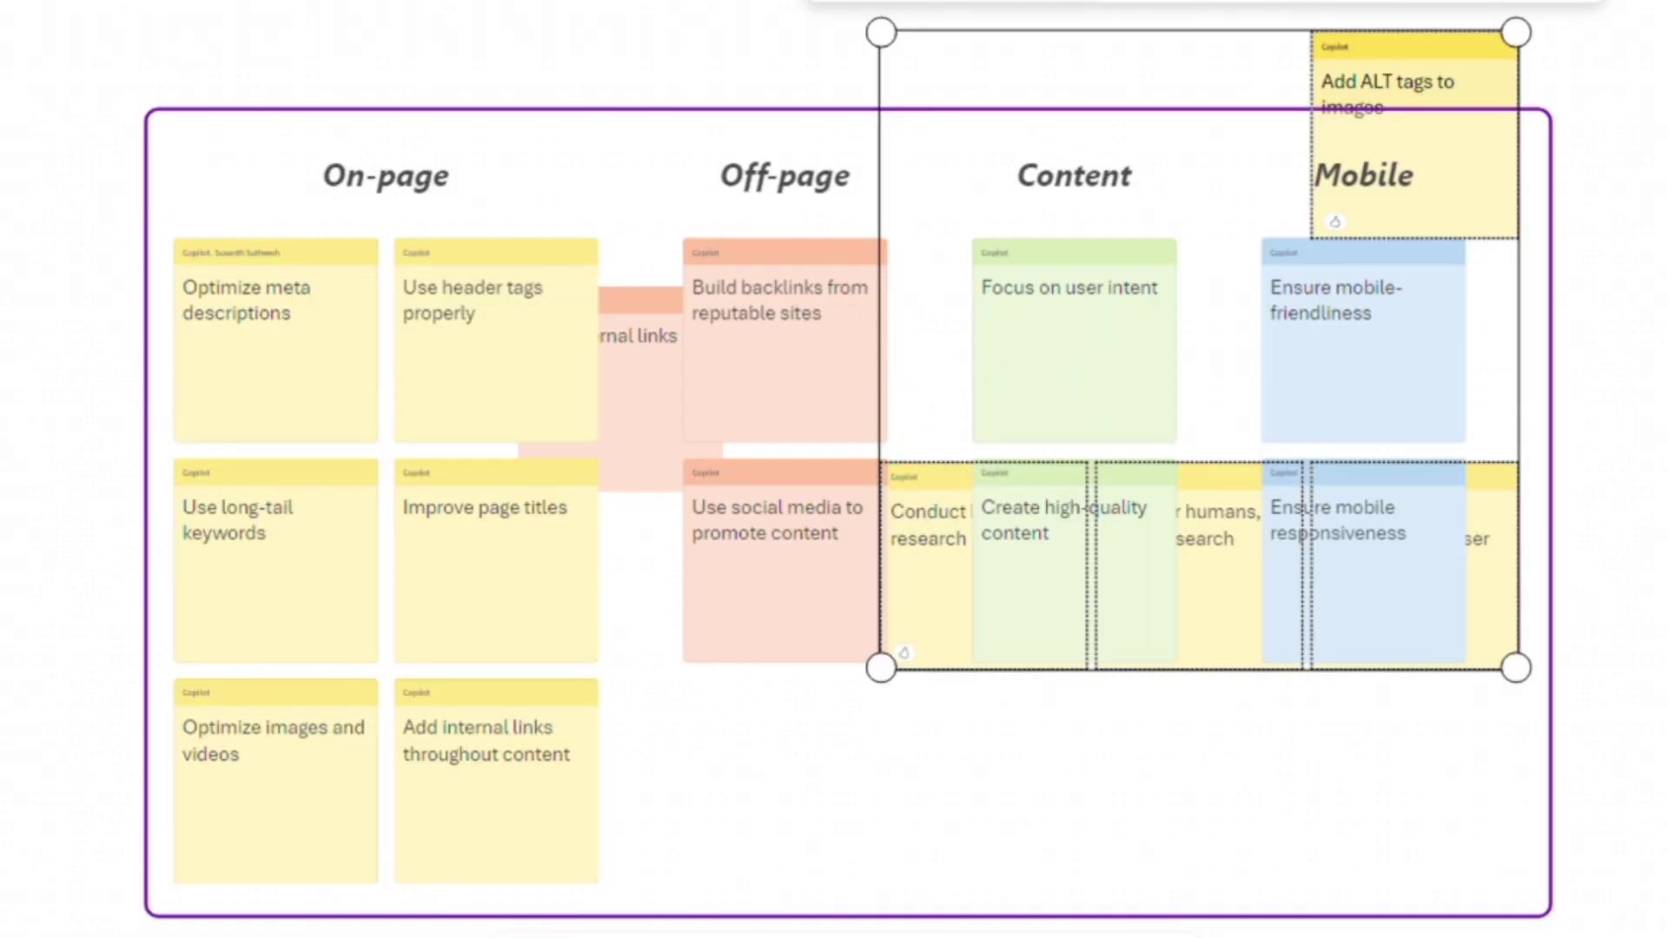
- Move the "Add ALT tags to images" note off the Mobile heading to the outer edge of the categorized frame
{"action": "left_click", "coordinate": [1655, 178]}
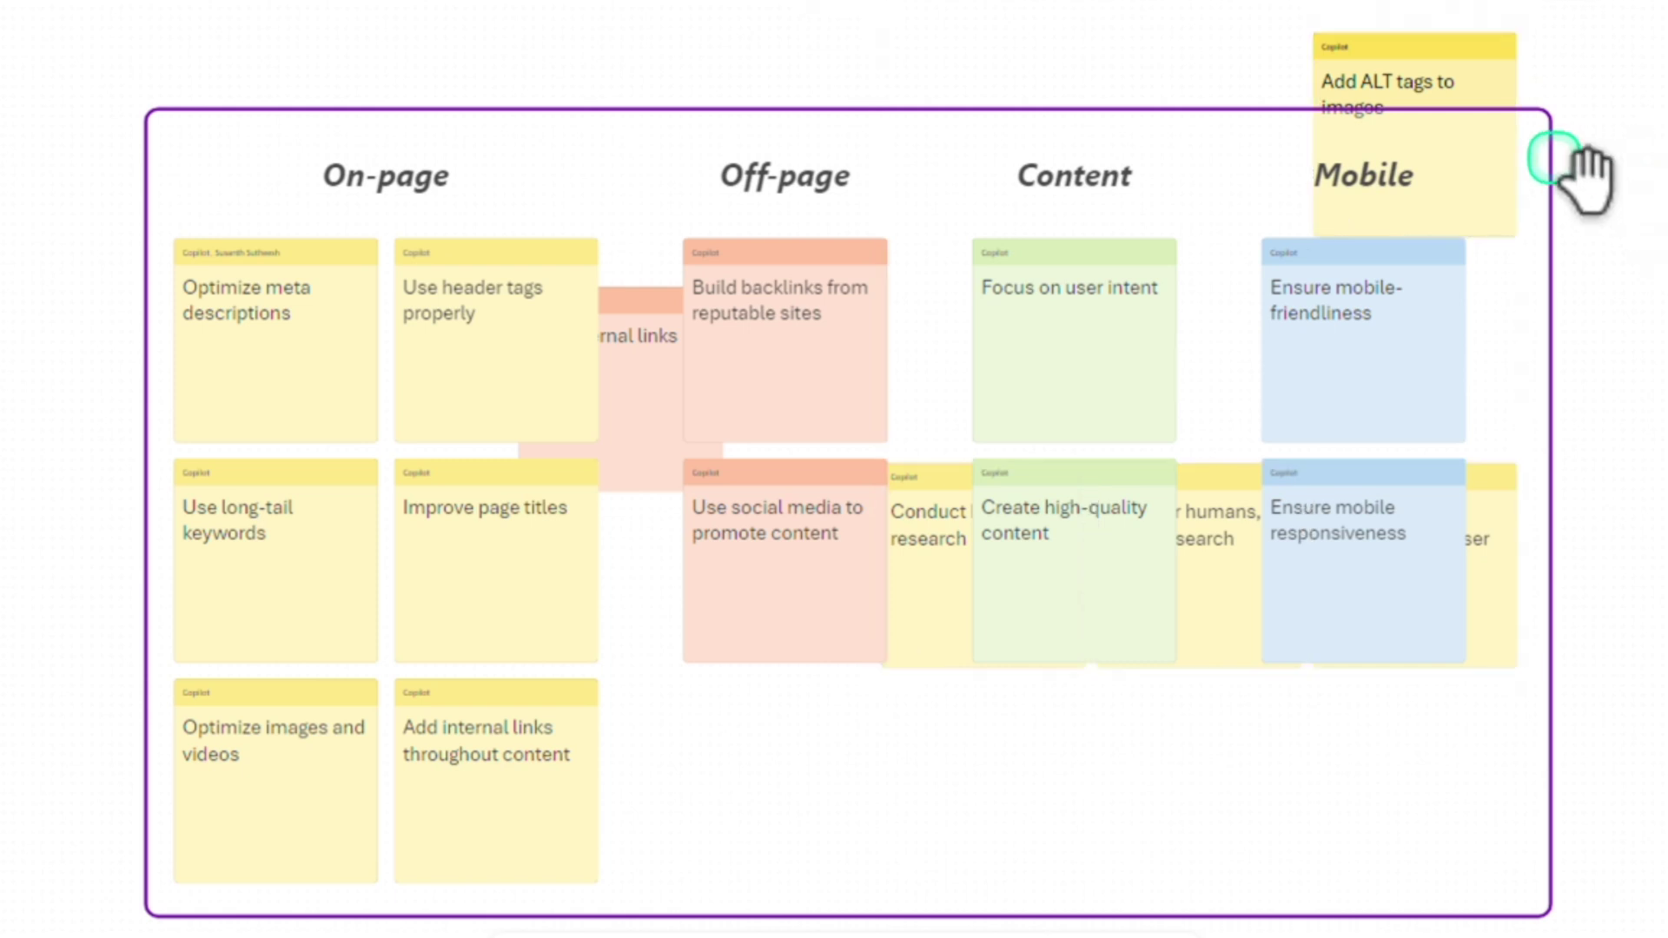
{"action": "left_click", "coordinate": [1477, 83]}
{"action": "left_click_drag", "start_coordinate": [1574, 87], "coordinate": [1582, 318]}
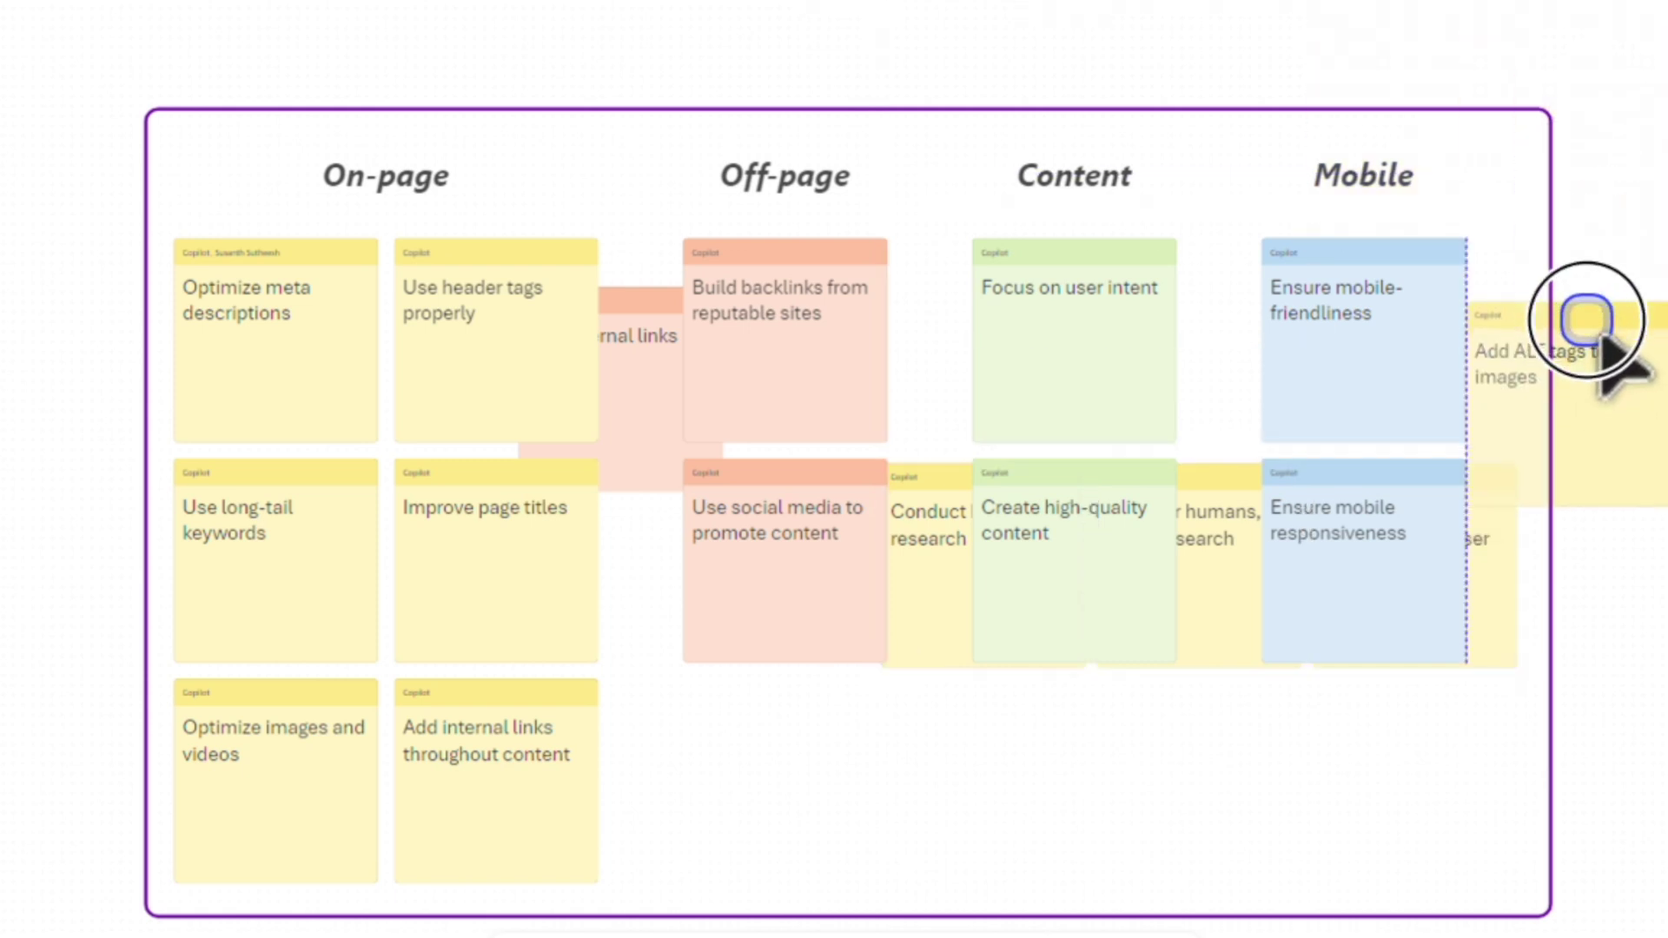
{"action": "left_click", "coordinate": [52, 35]}
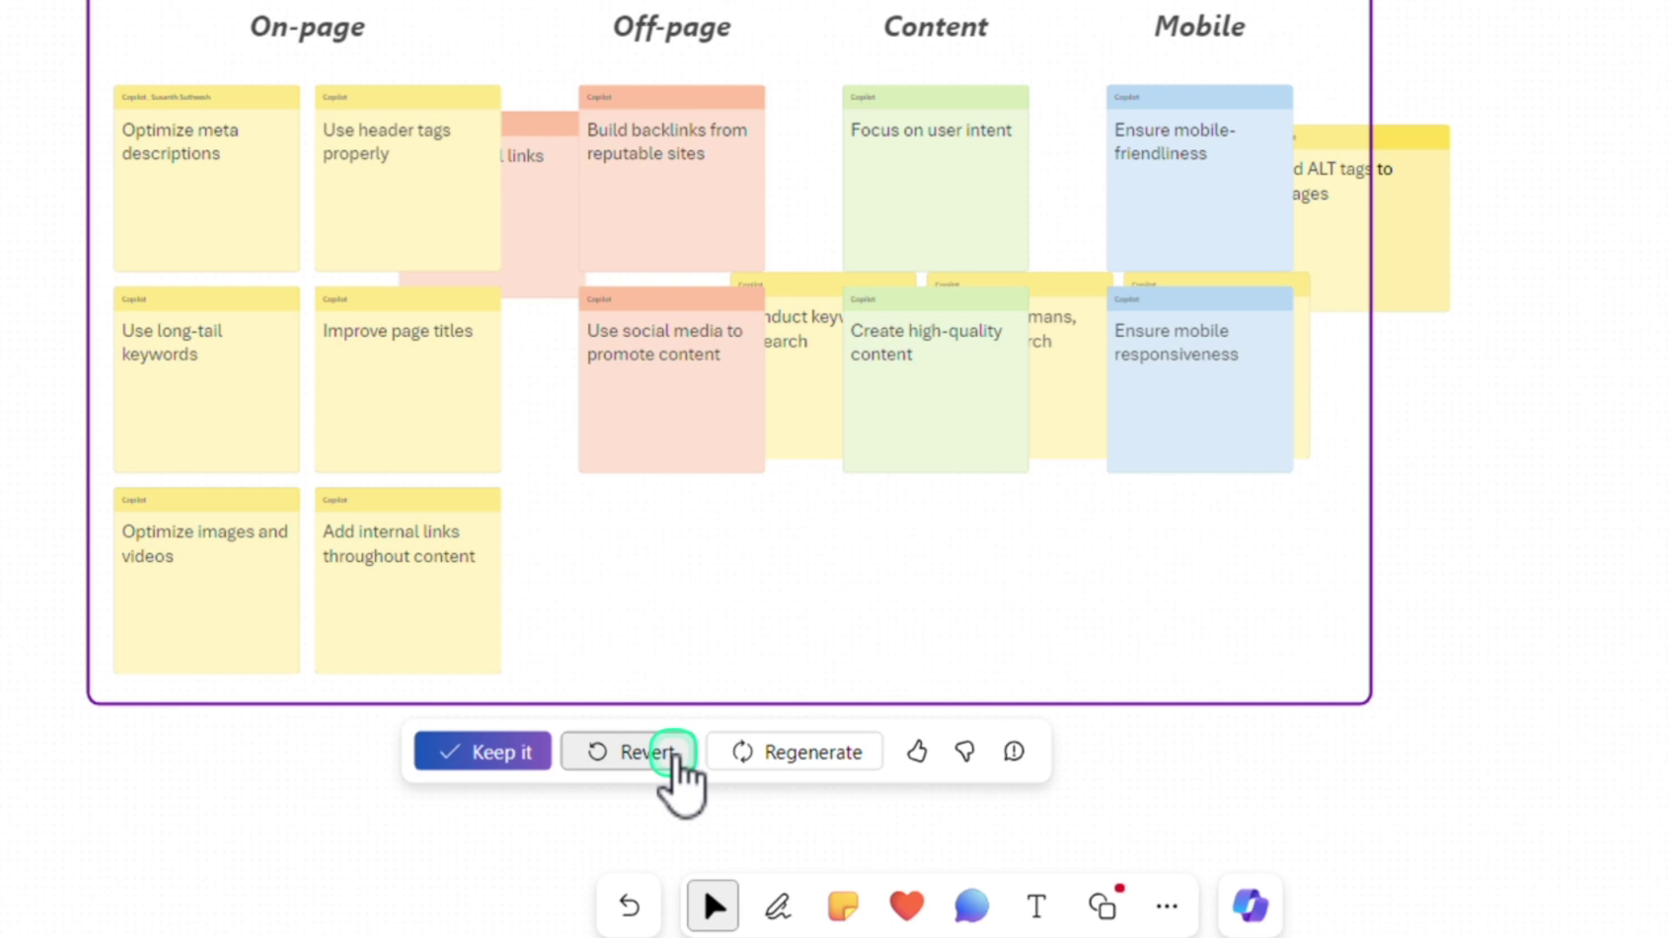
- Regenerate Copilot's note categories and keep the new grouping
{"action": "left_click", "coordinate": [769, 753]}
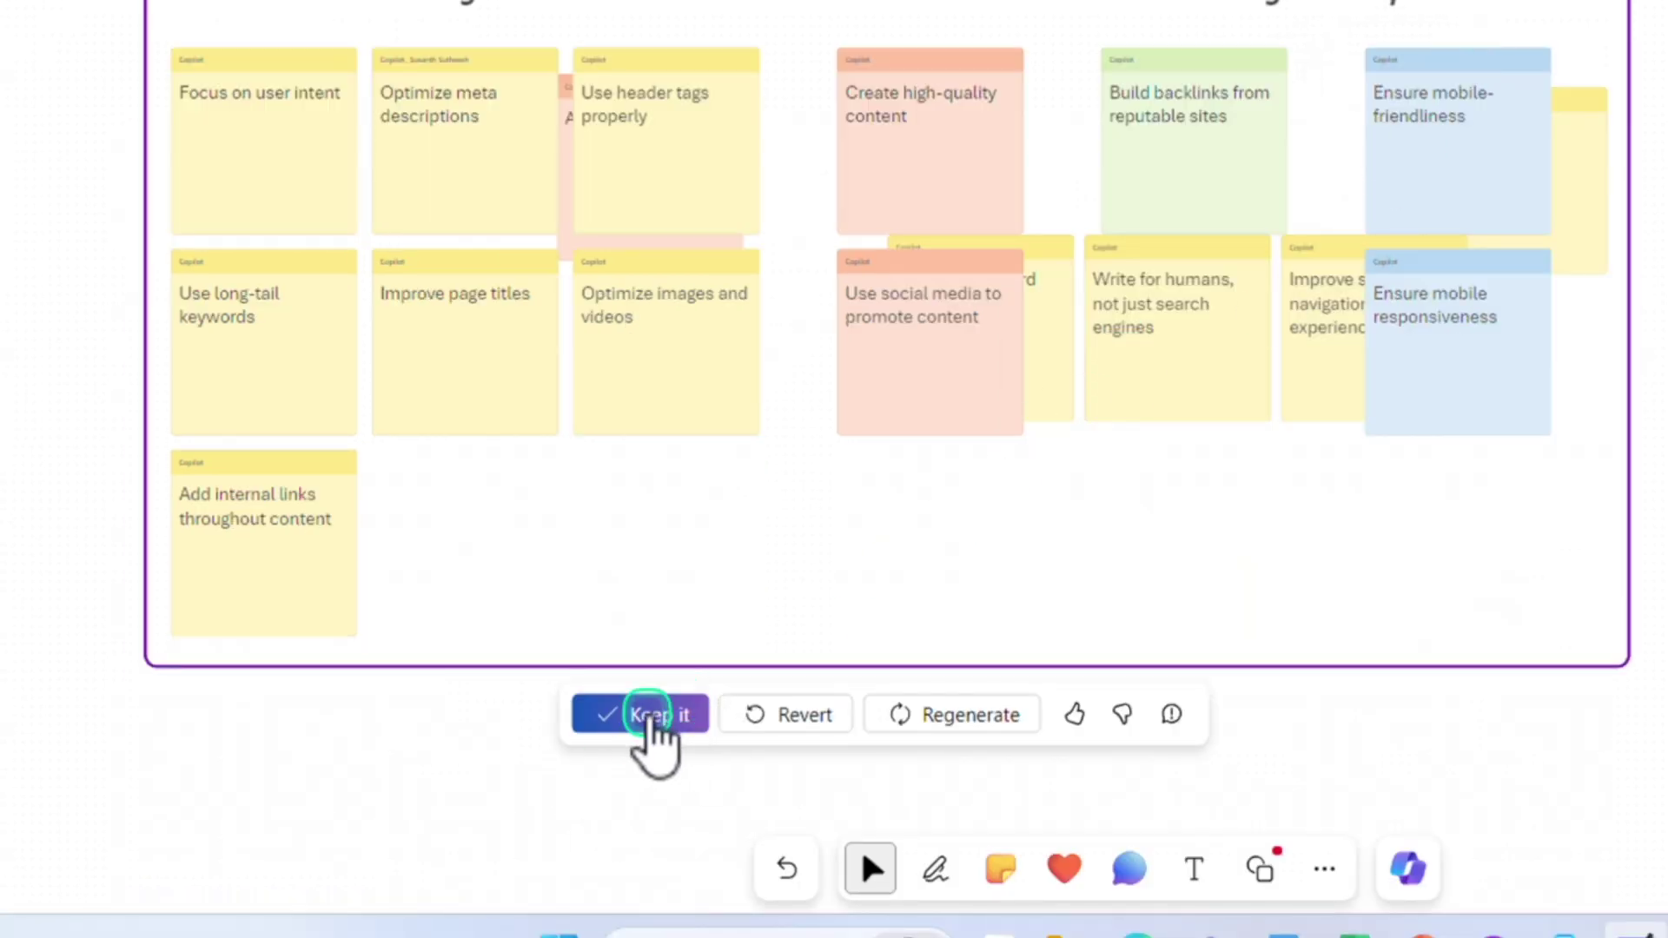
{"action": "left_click", "coordinate": [654, 714]}
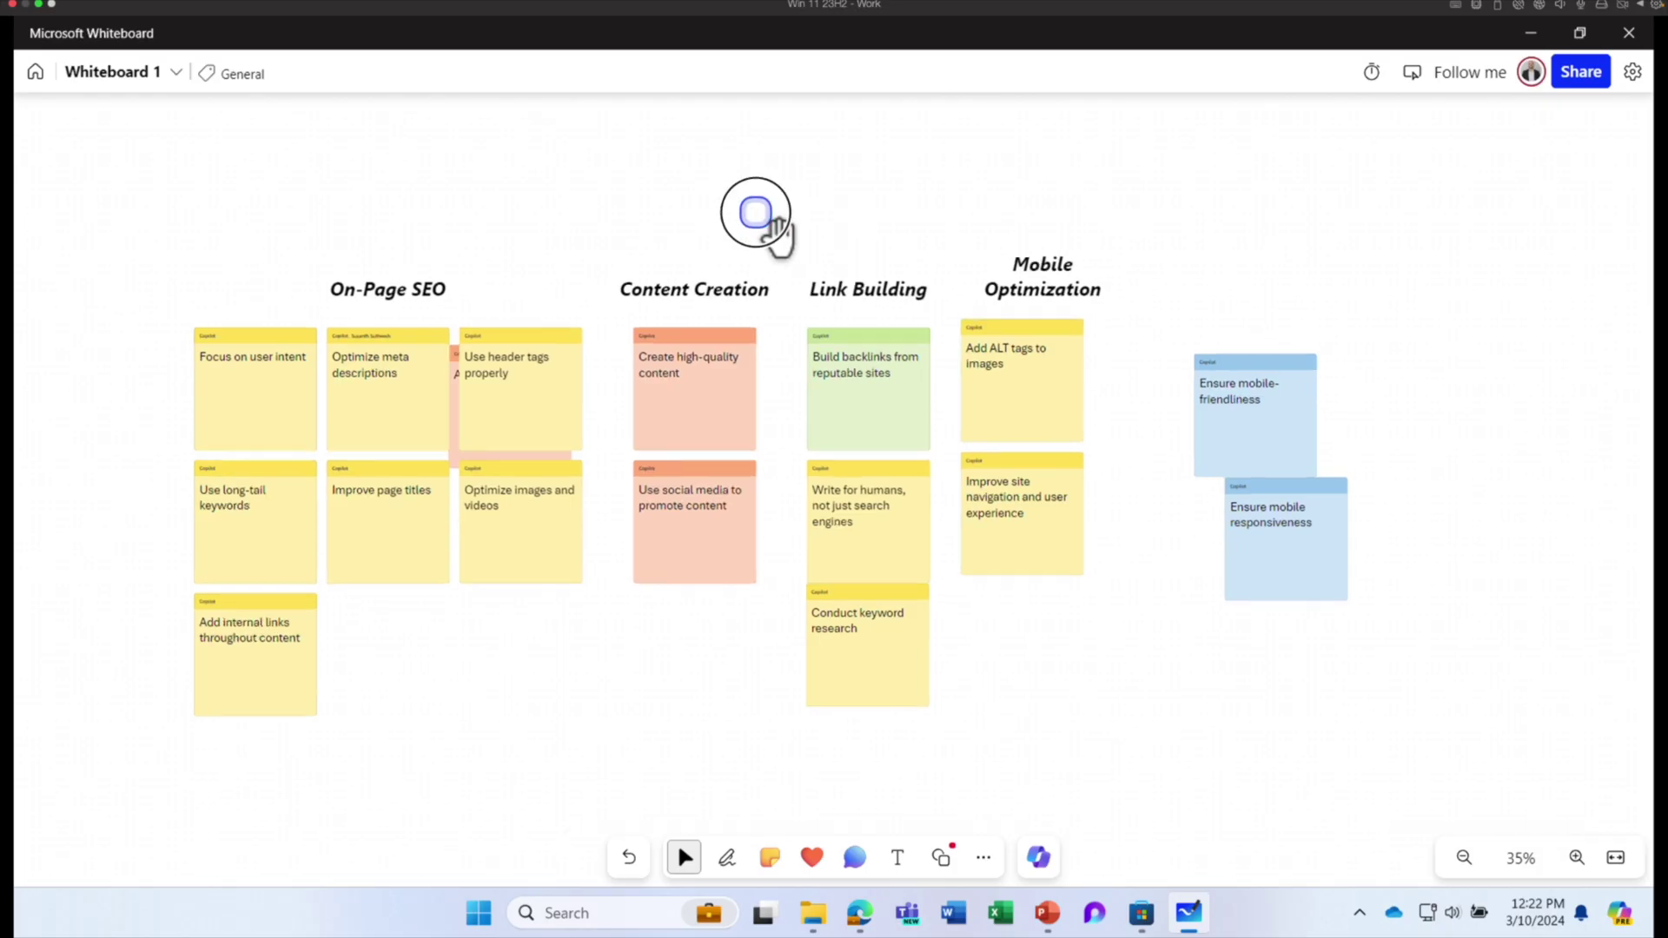
- Align "Ensure mobile responsiveness" under "Ensure mobile-friendliness" and lower the "Conduct keyword research" note in the Link Building column
{"action": "left_click_drag", "start_coordinate": [765, 213], "coordinate": [799, 186]}
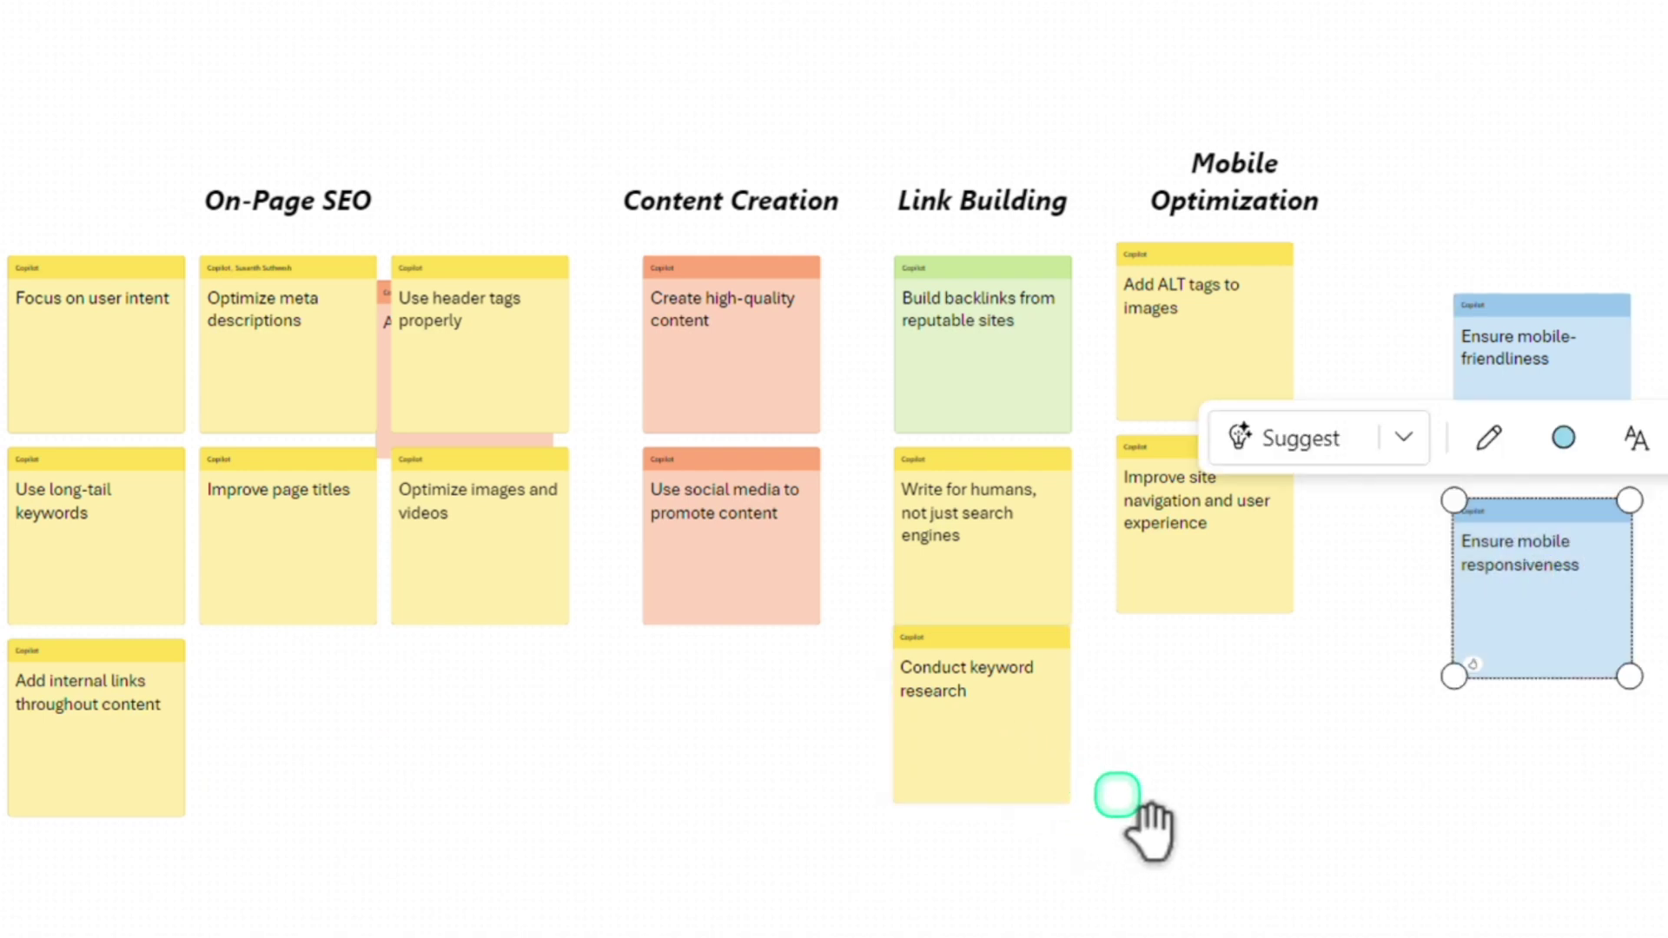
{"action": "left_click_drag", "start_coordinate": [1031, 765], "coordinate": [1047, 800]}
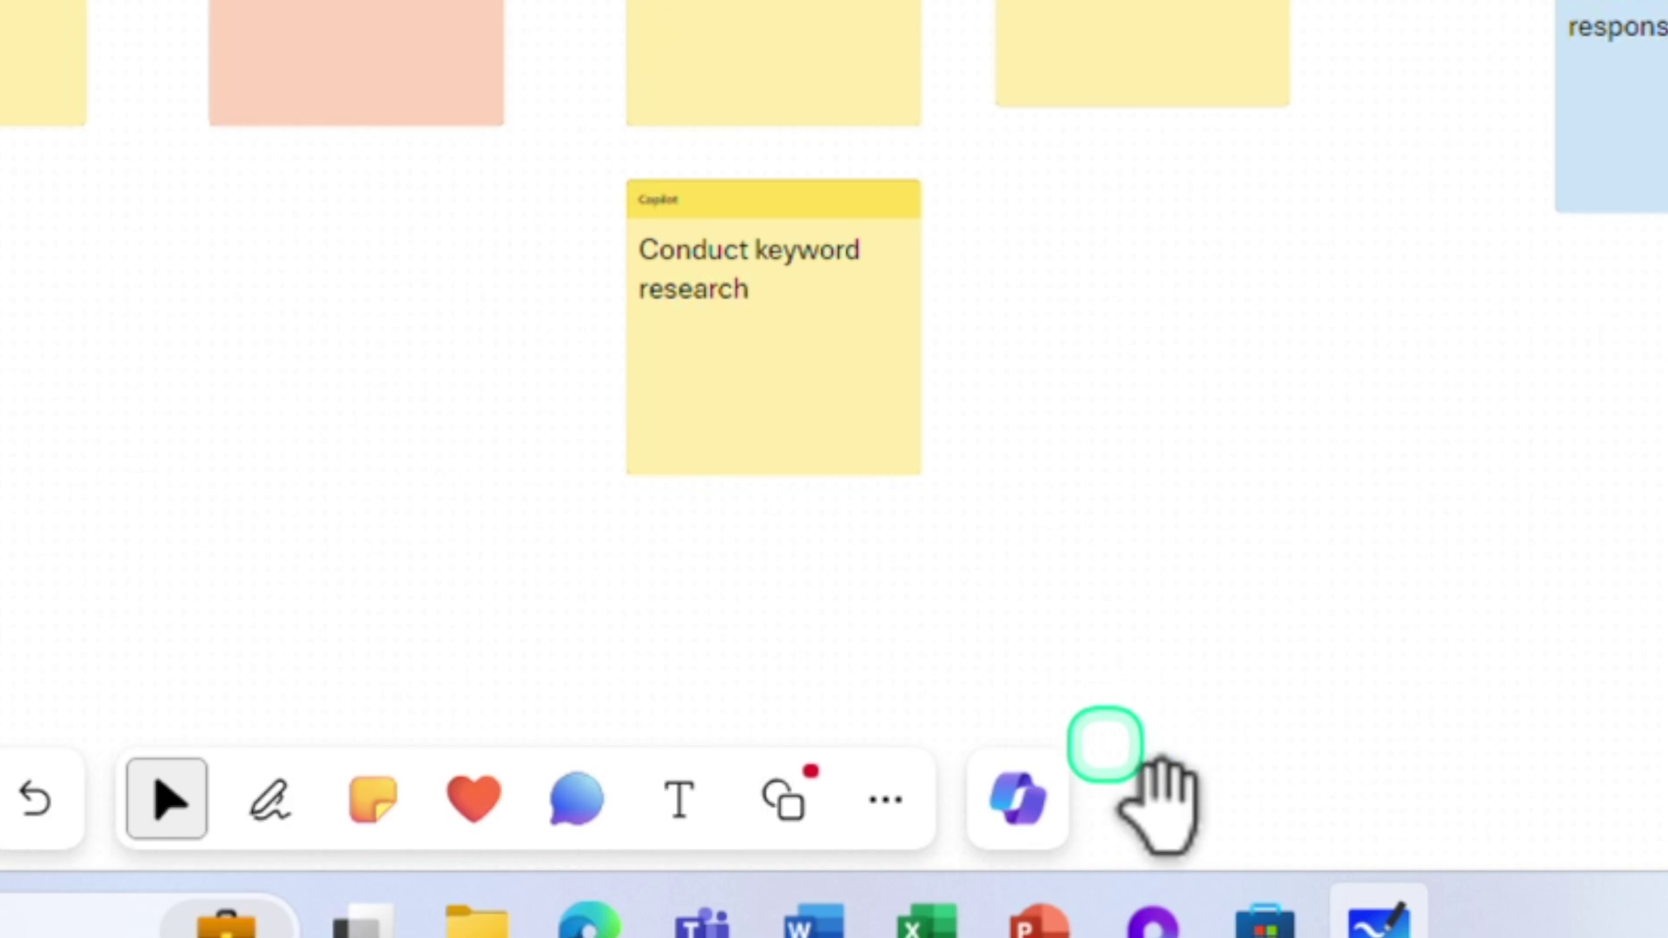
- Have Copilot summarize the content of the board's sticky notes
{"action": "left_click", "coordinate": [1022, 795]}
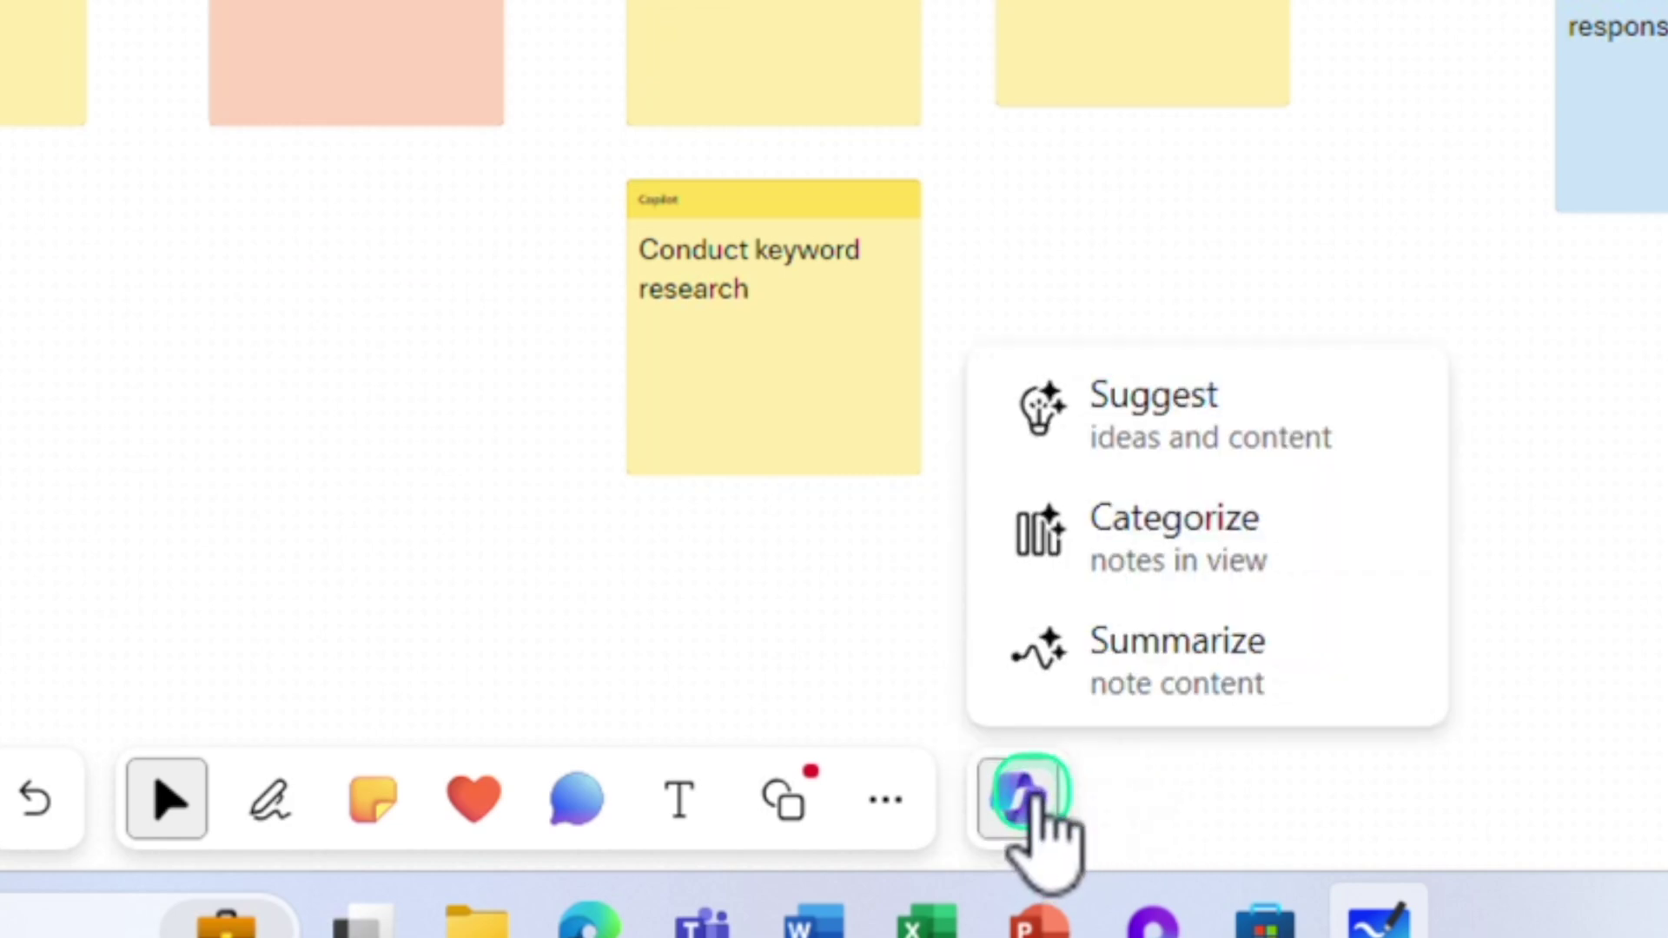
{"action": "left_click", "coordinate": [1169, 671]}
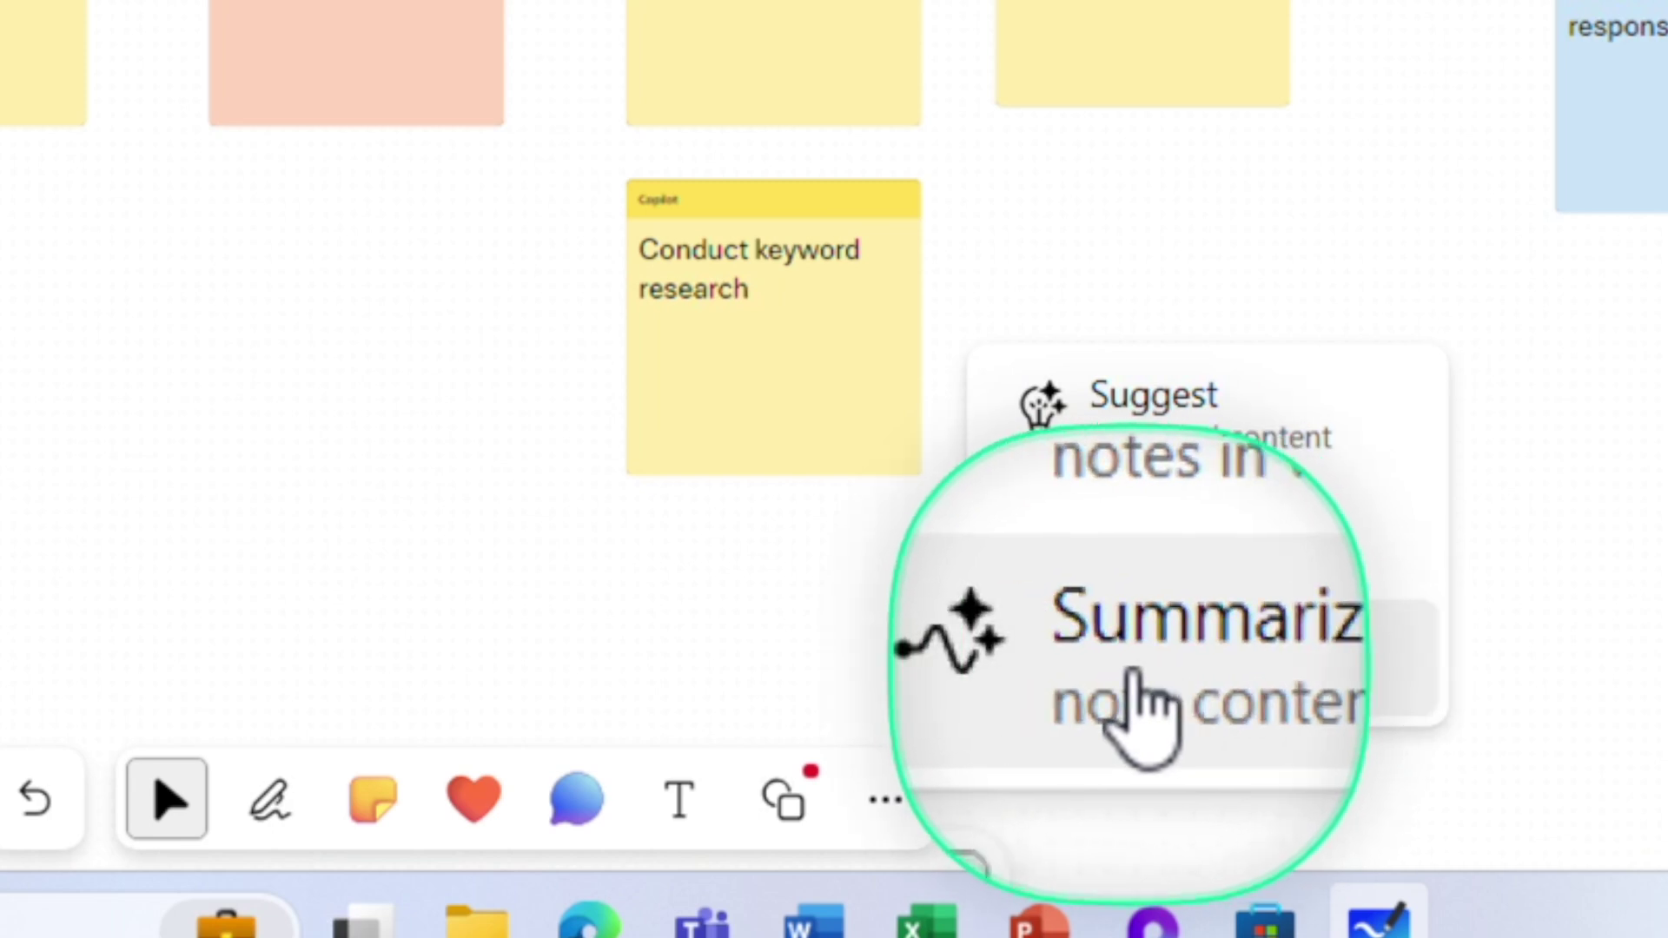
{"action": "left_click", "coordinate": [1161, 667]}
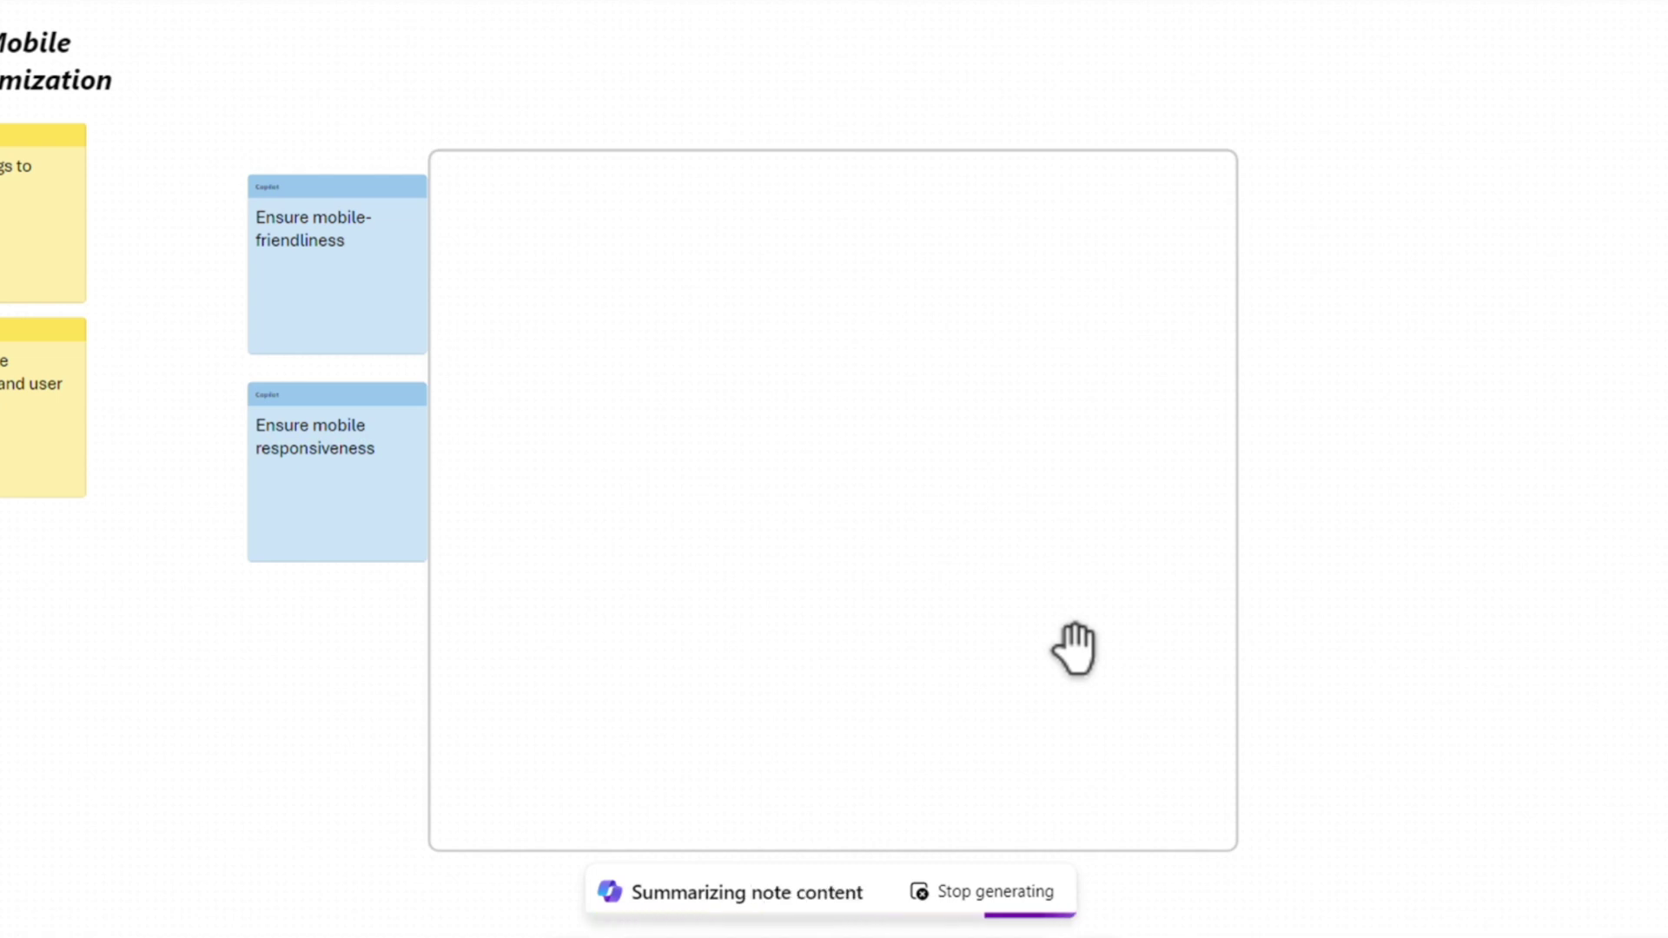
- Read through the generated Whiteboard 1 Summary, including its main themes and board image, and keep it on the board
{"action": "left_click", "coordinate": [671, 241]}
{"action": "left_click", "coordinate": [608, 304]}
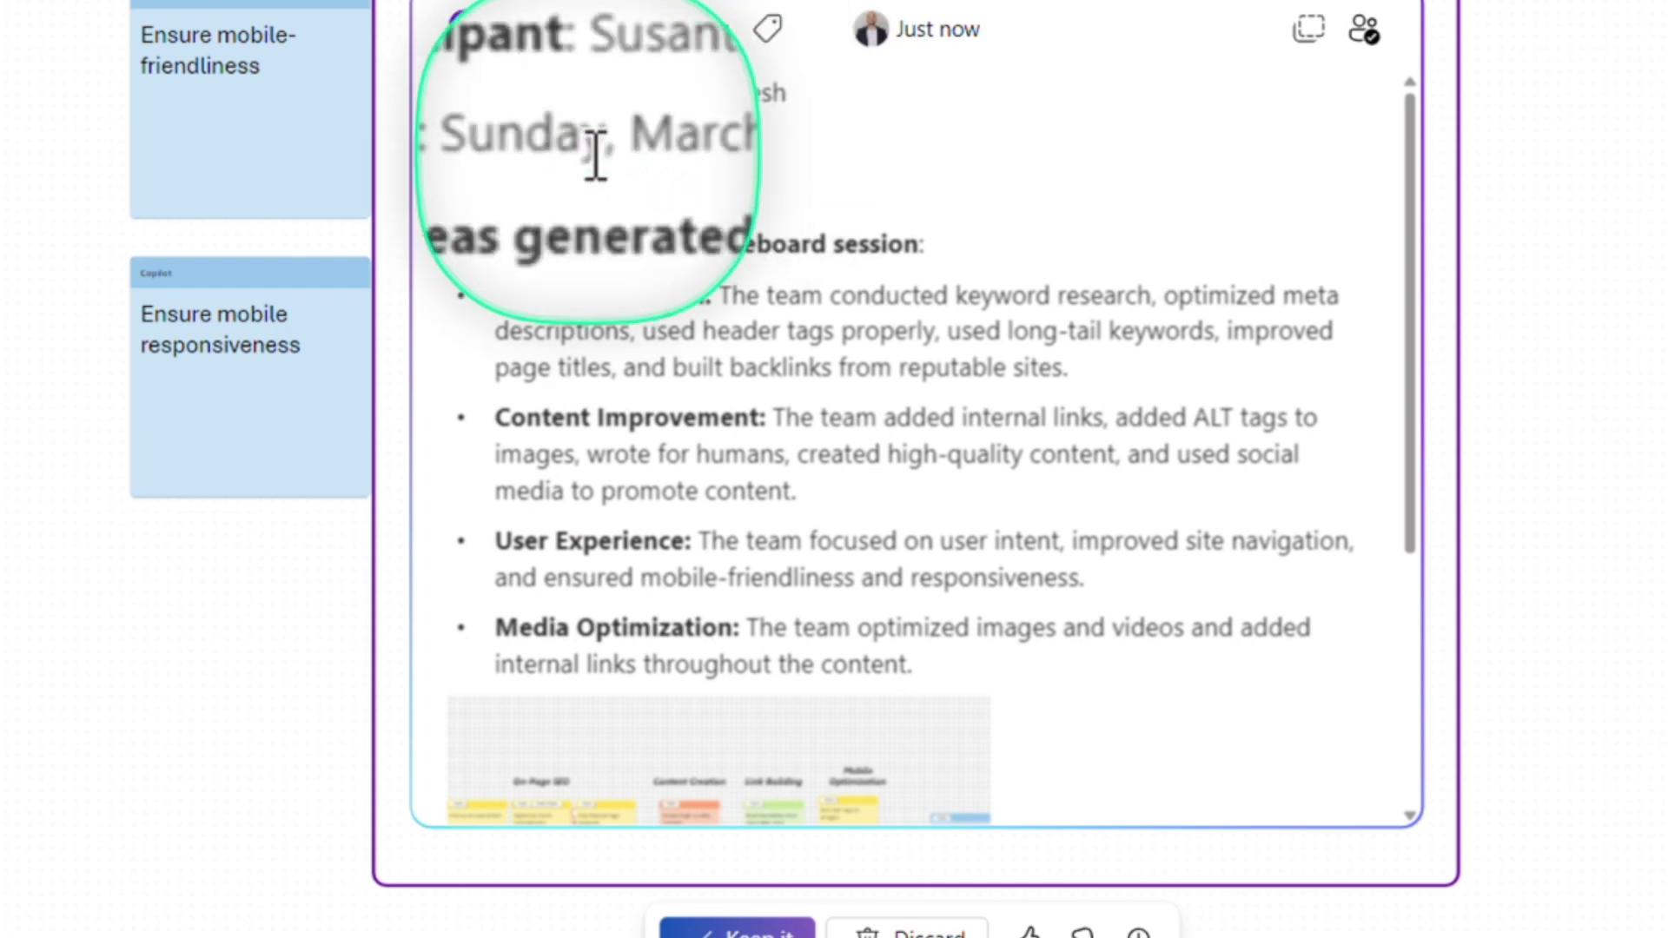
{"action": "scroll", "coordinate": [545, 204], "scroll_direction": "down", "scroll_amount": 1}
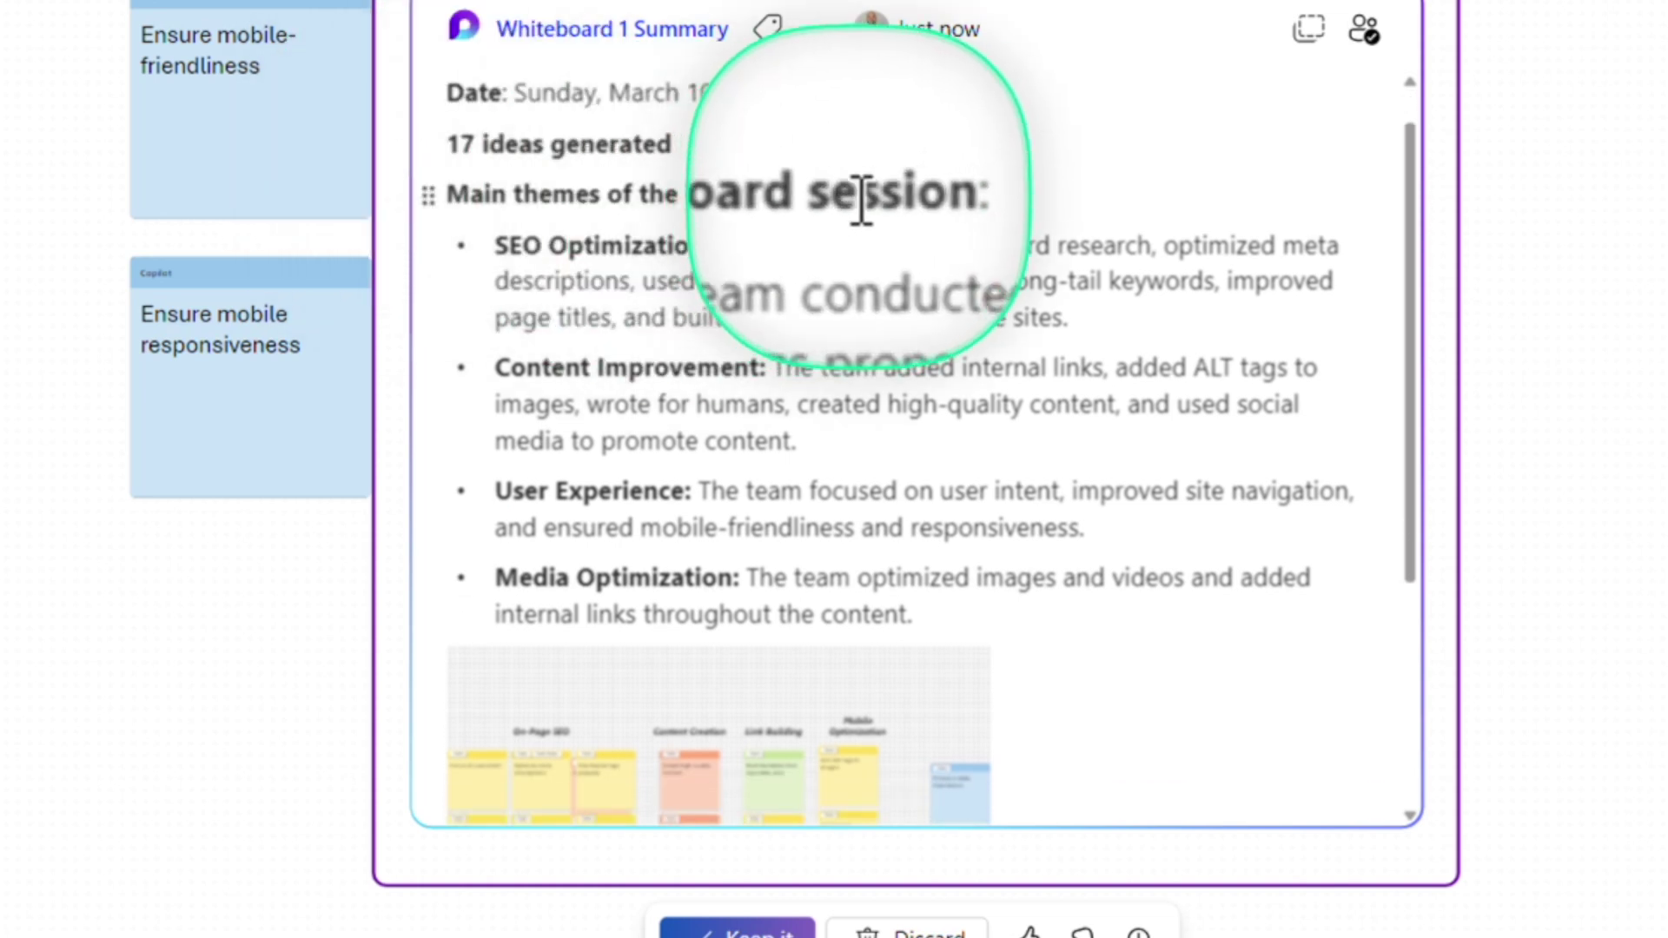
{"action": "scroll", "coordinate": [620, 261], "scroll_direction": "down", "scroll_amount": 2}
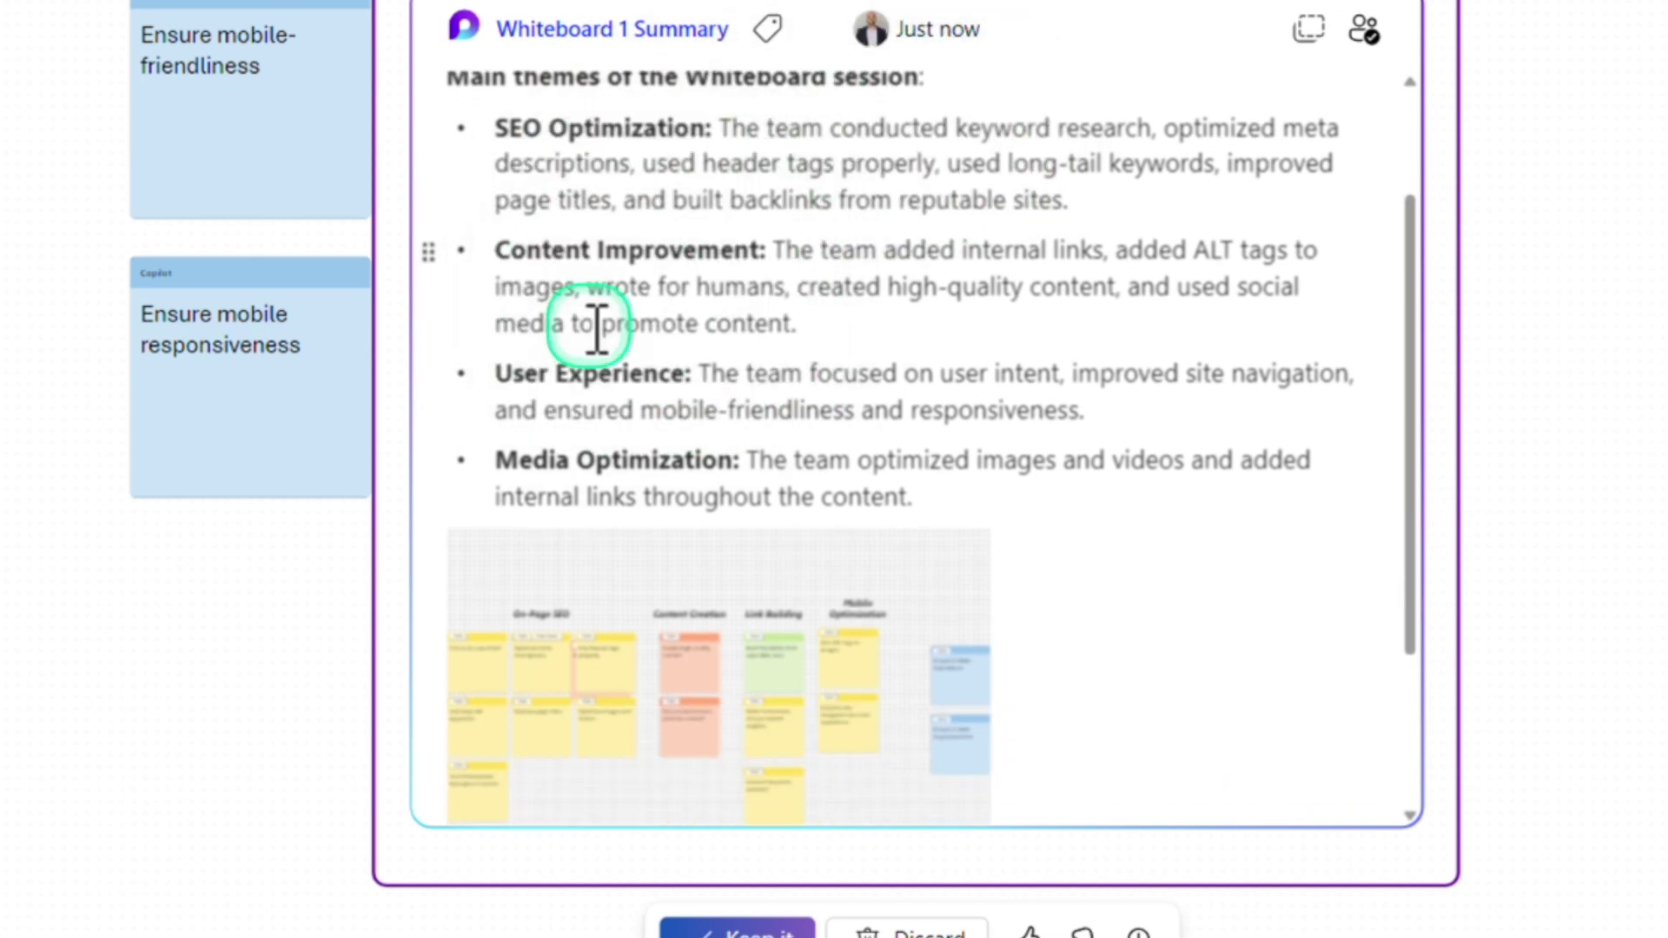
{"action": "scroll", "coordinate": [564, 365], "scroll_direction": "down", "scroll_amount": 4}
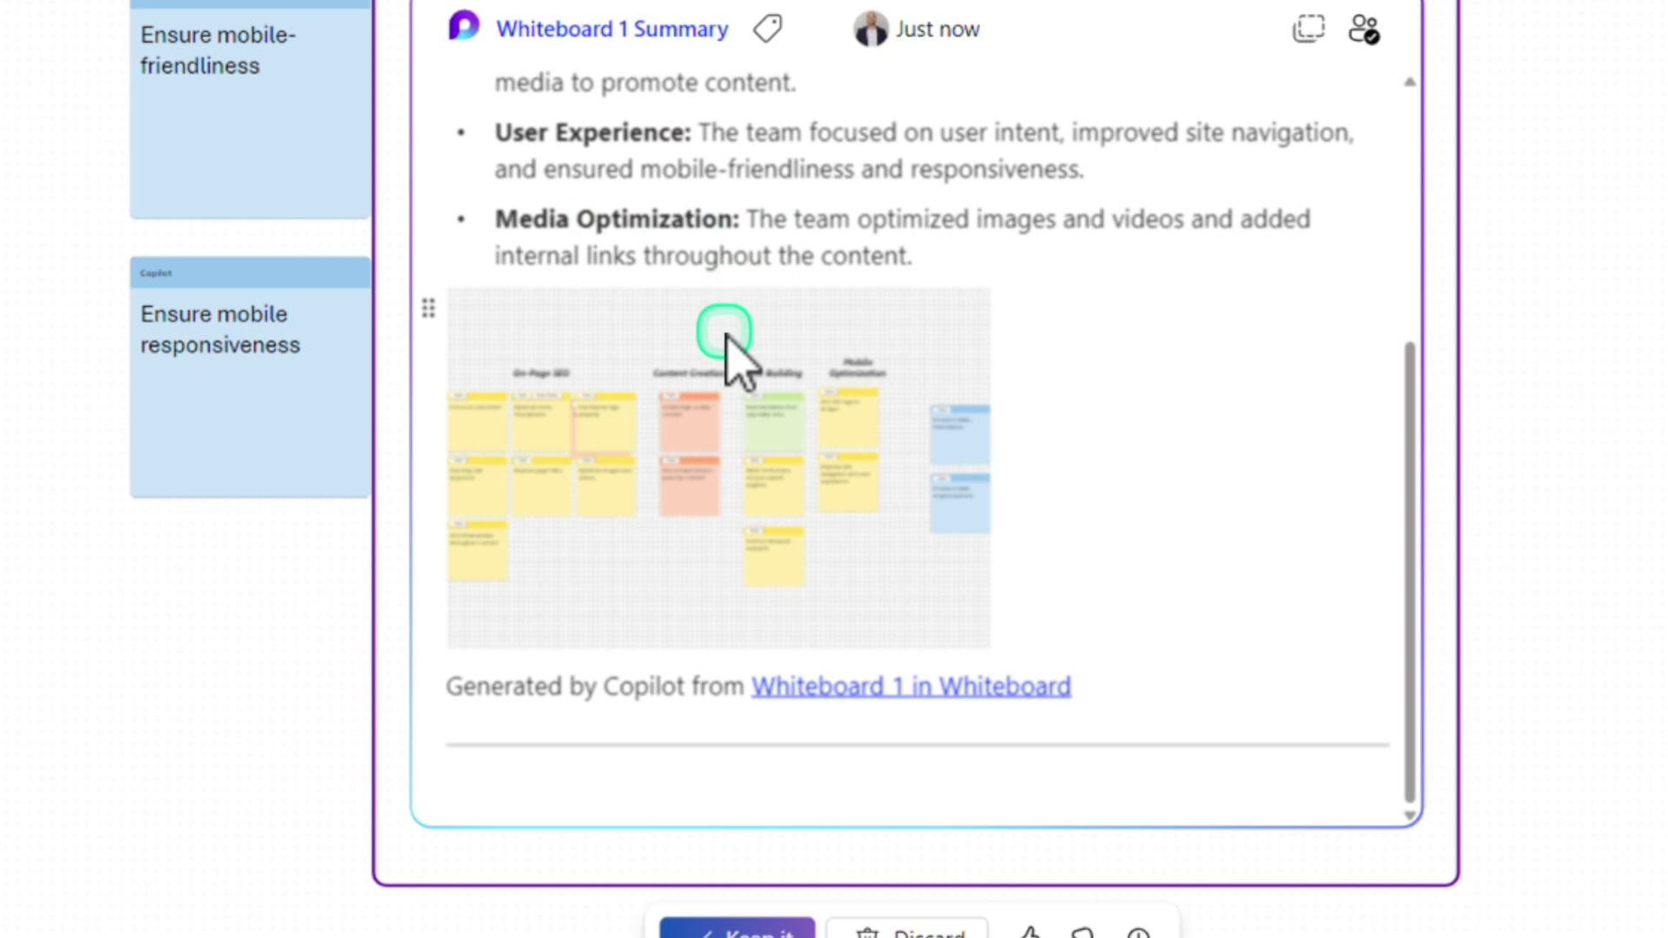
{"action": "scroll", "coordinate": [729, 369], "scroll_direction": "up", "scroll_amount": 3}
{"action": "scroll", "coordinate": [719, 403], "scroll_direction": "down", "scroll_amount": 2}
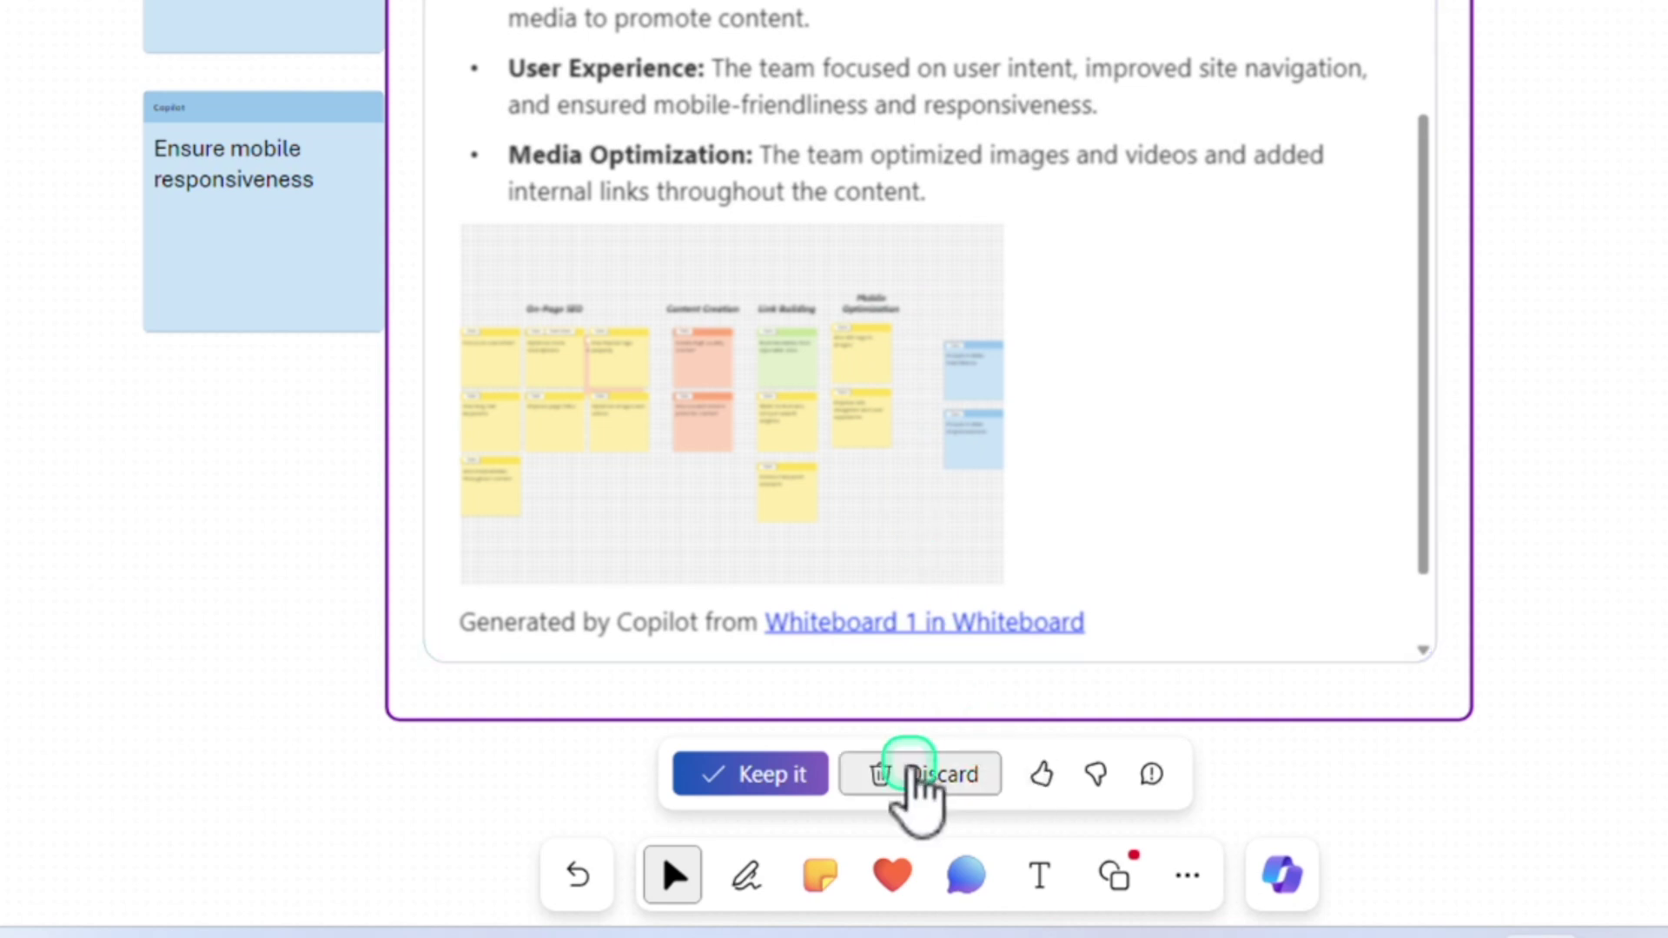
{"action": "left_click", "coordinate": [771, 778]}
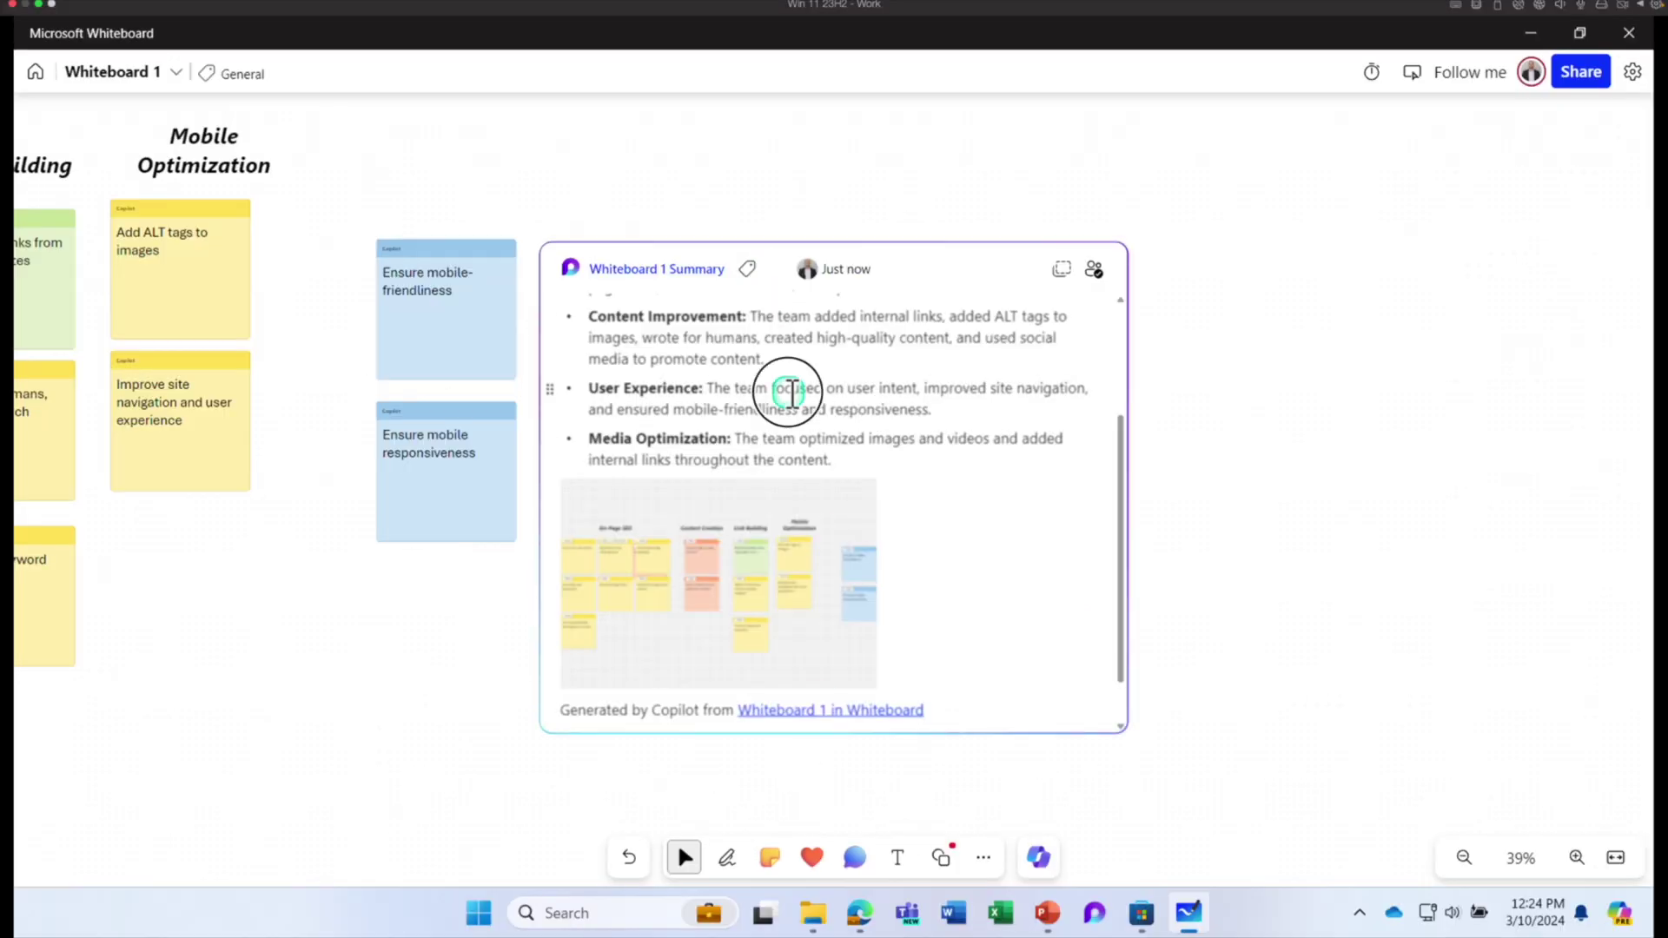
- Add a new bullet reading "add new data" below the Media Optimization item in the Whiteboard 1 Summary
{"action": "left_click_drag", "start_coordinate": [791, 391], "coordinate": [958, 333]}
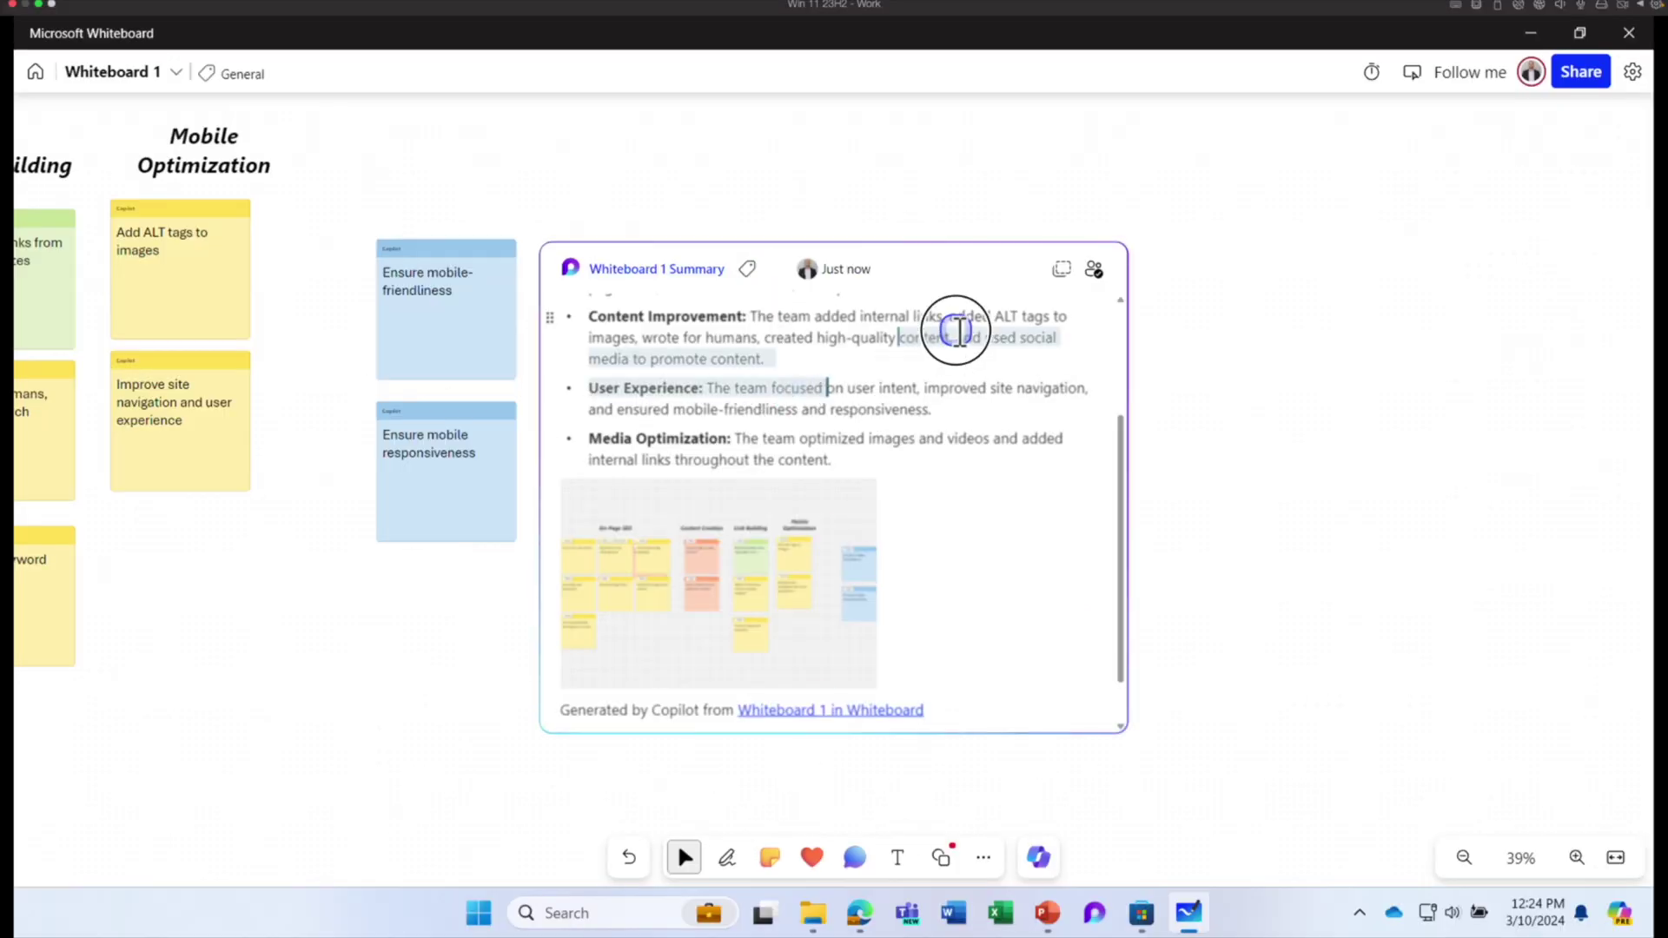
{"action": "left_click_drag", "start_coordinate": [652, 248], "coordinate": [734, 191]}
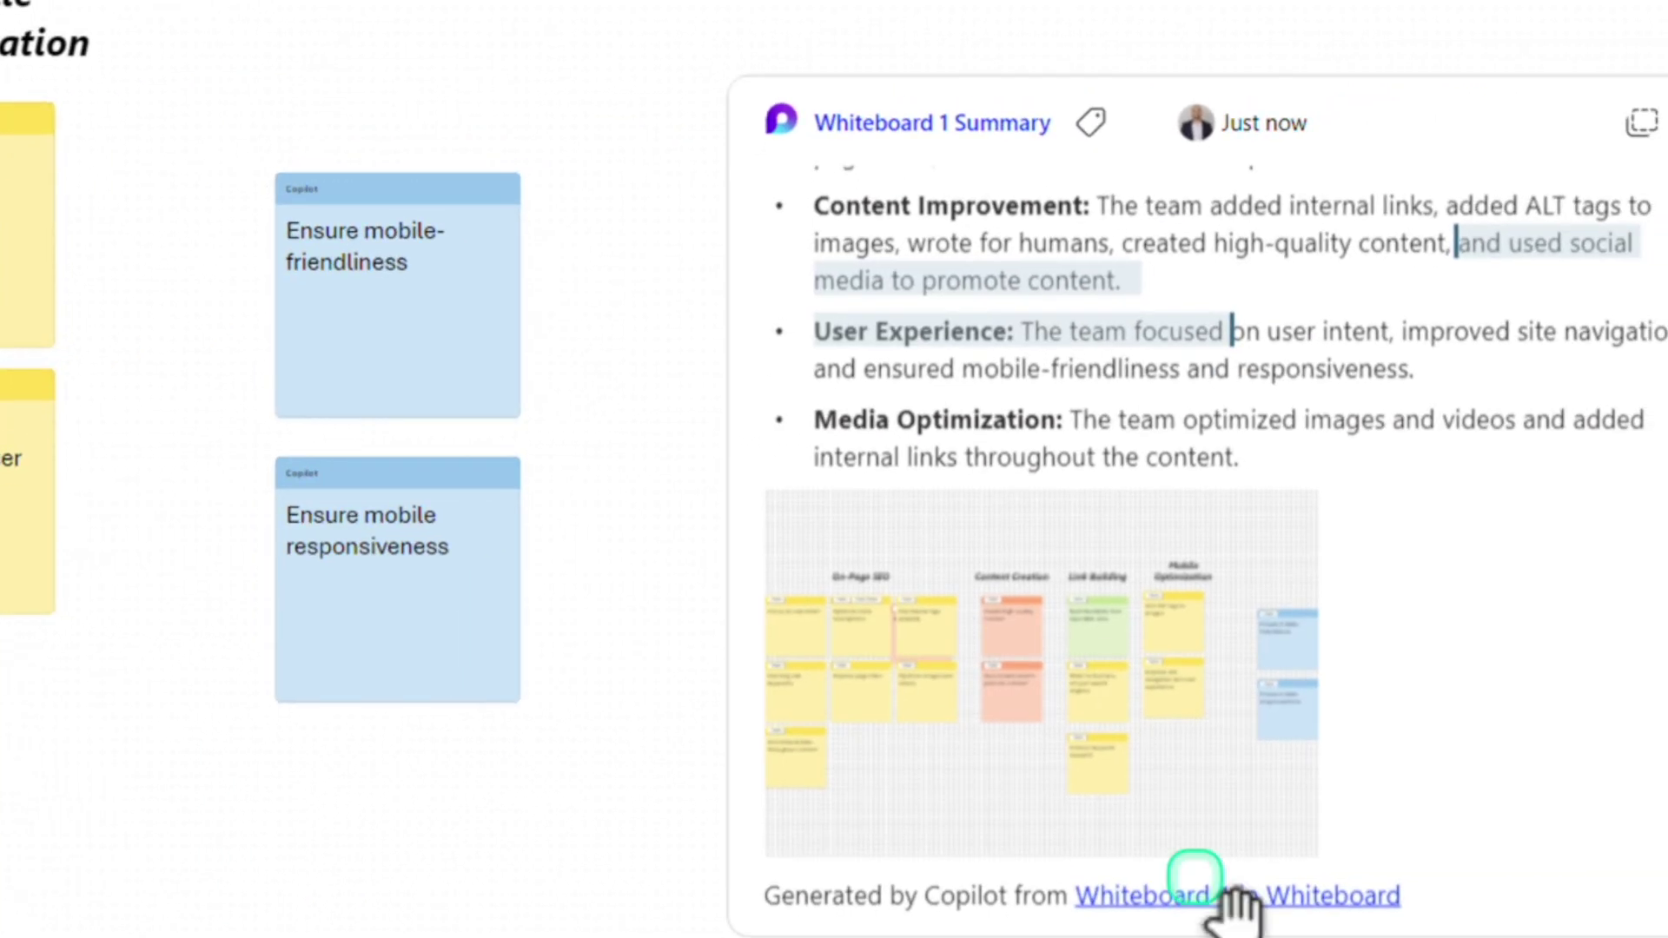
{"action": "left_click", "coordinate": [1367, 472]}
{"action": "key", "text": "Return"}
{"action": "type", "text": "add new data"}
{"action": "left_click_drag", "start_coordinate": [973, 507], "coordinate": [756, 500]}
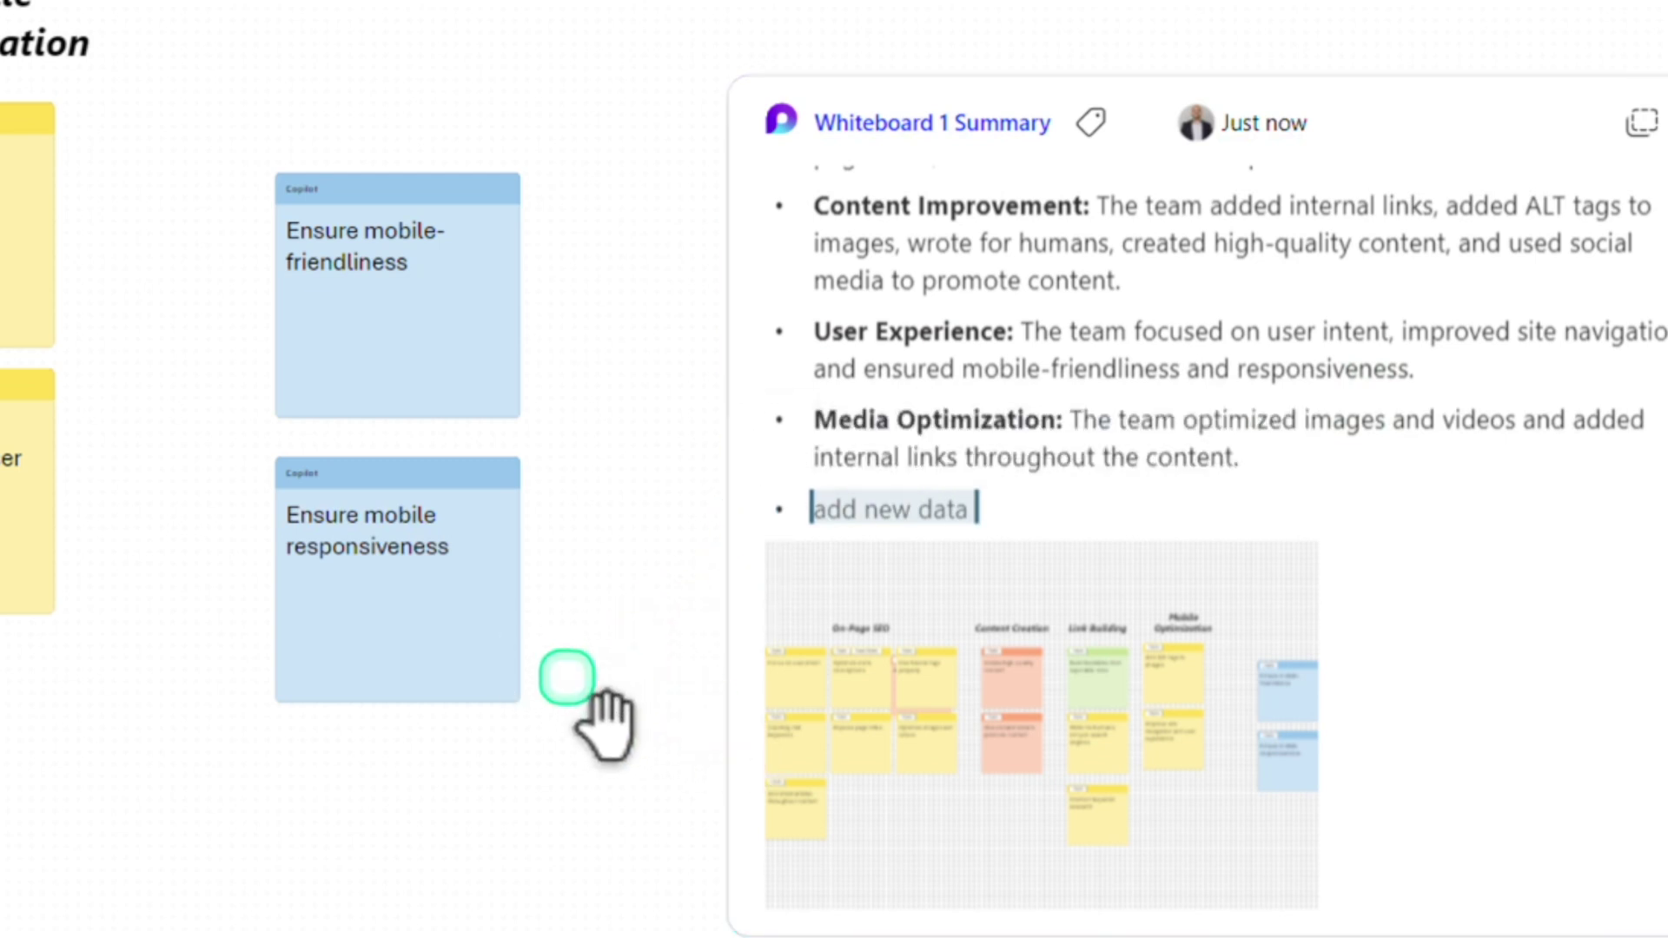
{"action": "left_click_drag", "start_coordinate": [590, 896], "coordinate": [1639, 923]}
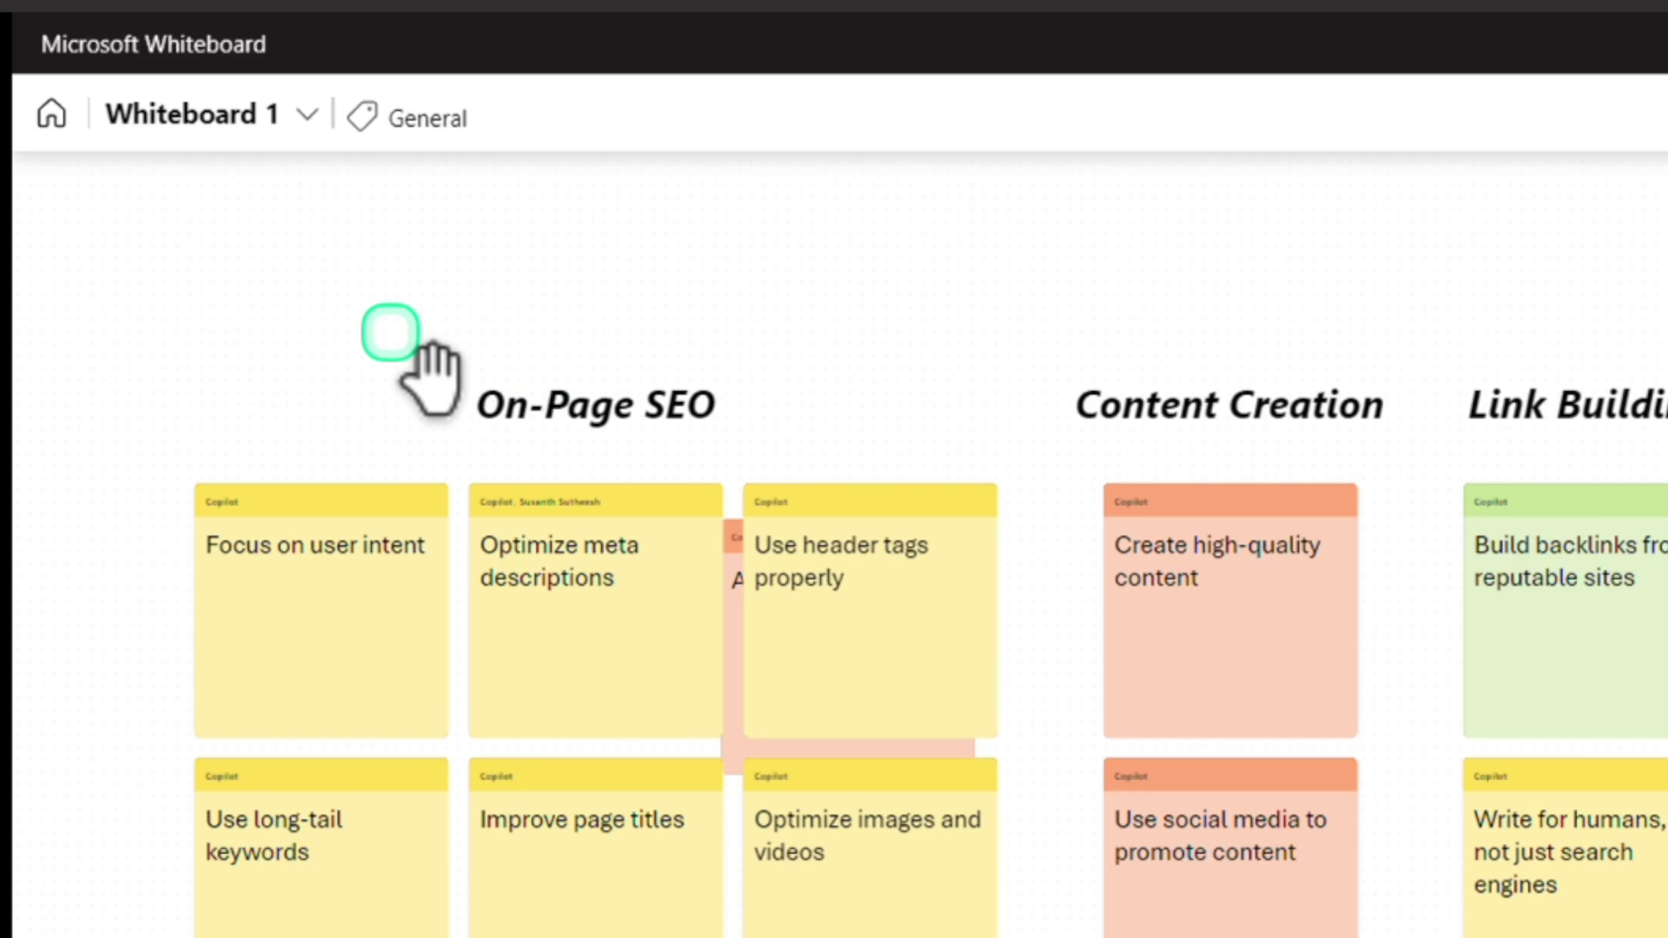
- On a new whiteboard, have Copilot suggest common questions to get a retrospective started with colleagues and insert all six as sticky notes
{"action": "left_click", "coordinate": [51, 113]}
{"action": "left_click", "coordinate": [469, 383]}
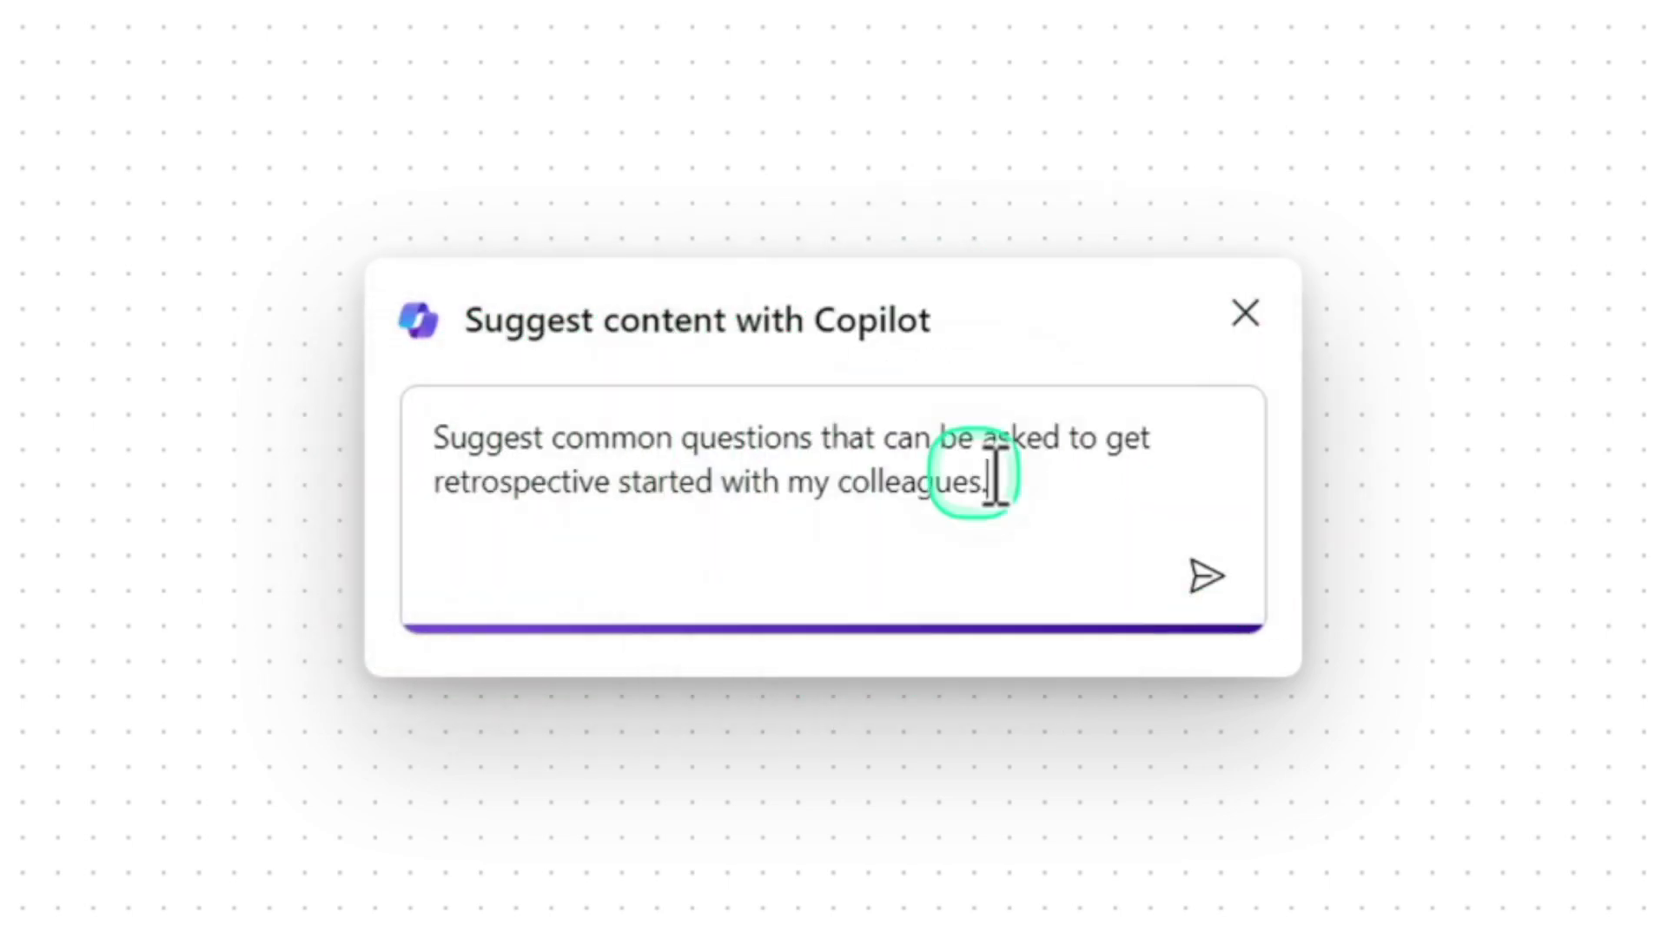
{"action": "left_click", "coordinate": [1217, 573]}
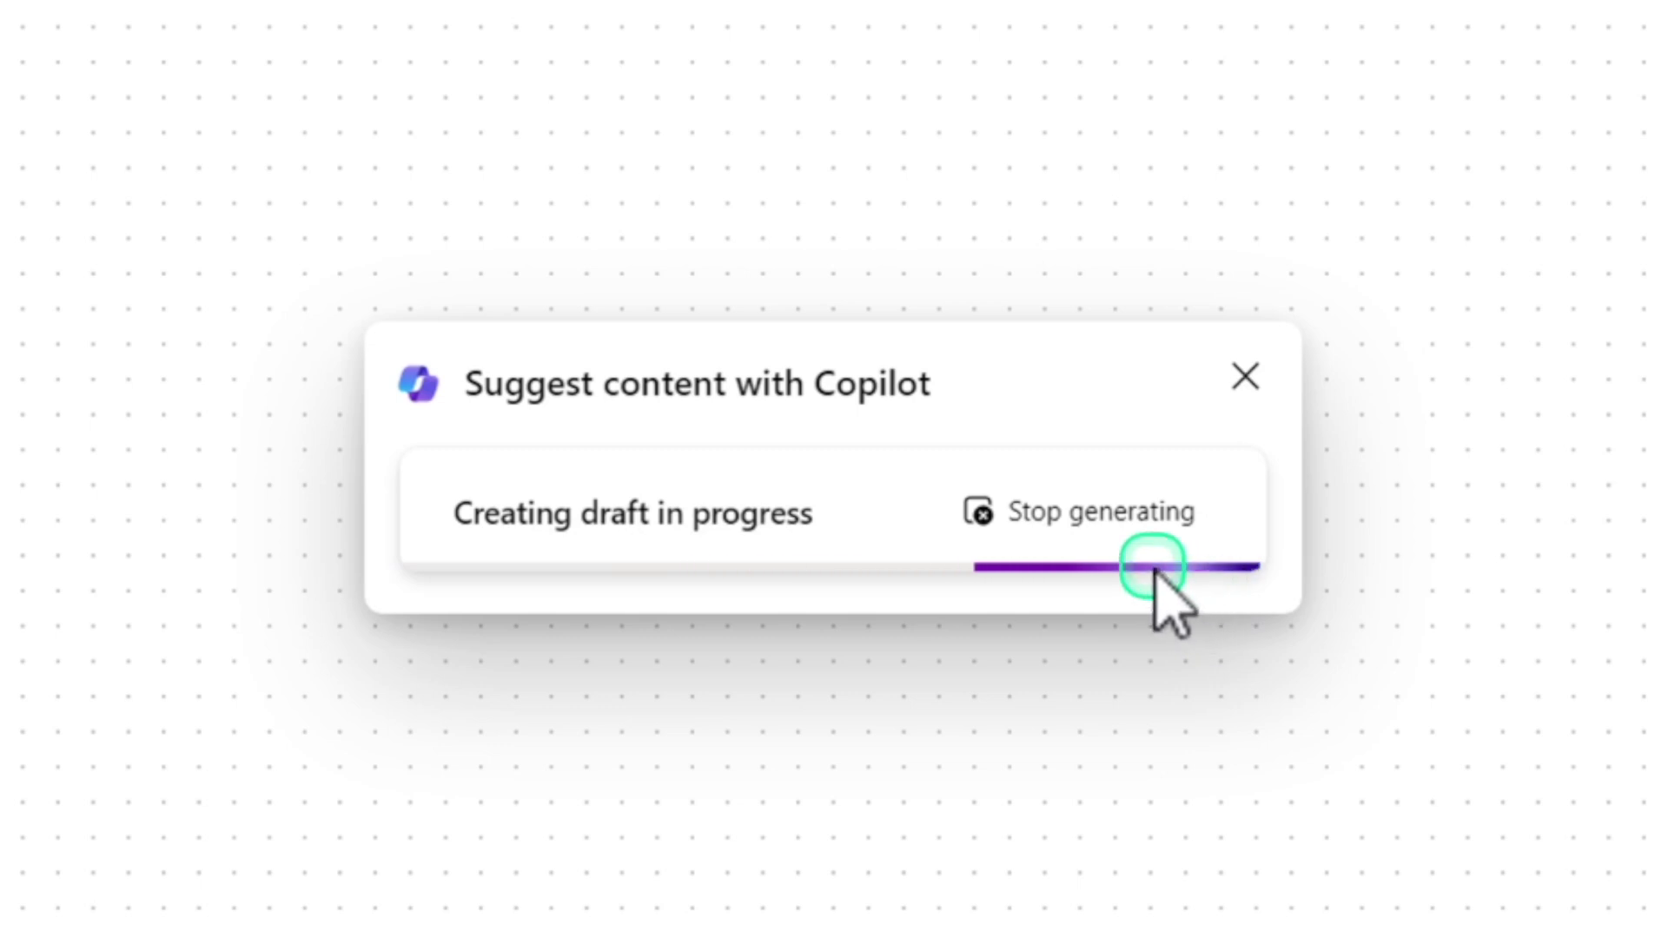
{"action": "scroll", "coordinate": [680, 396], "scroll_direction": "down", "scroll_amount": 1}
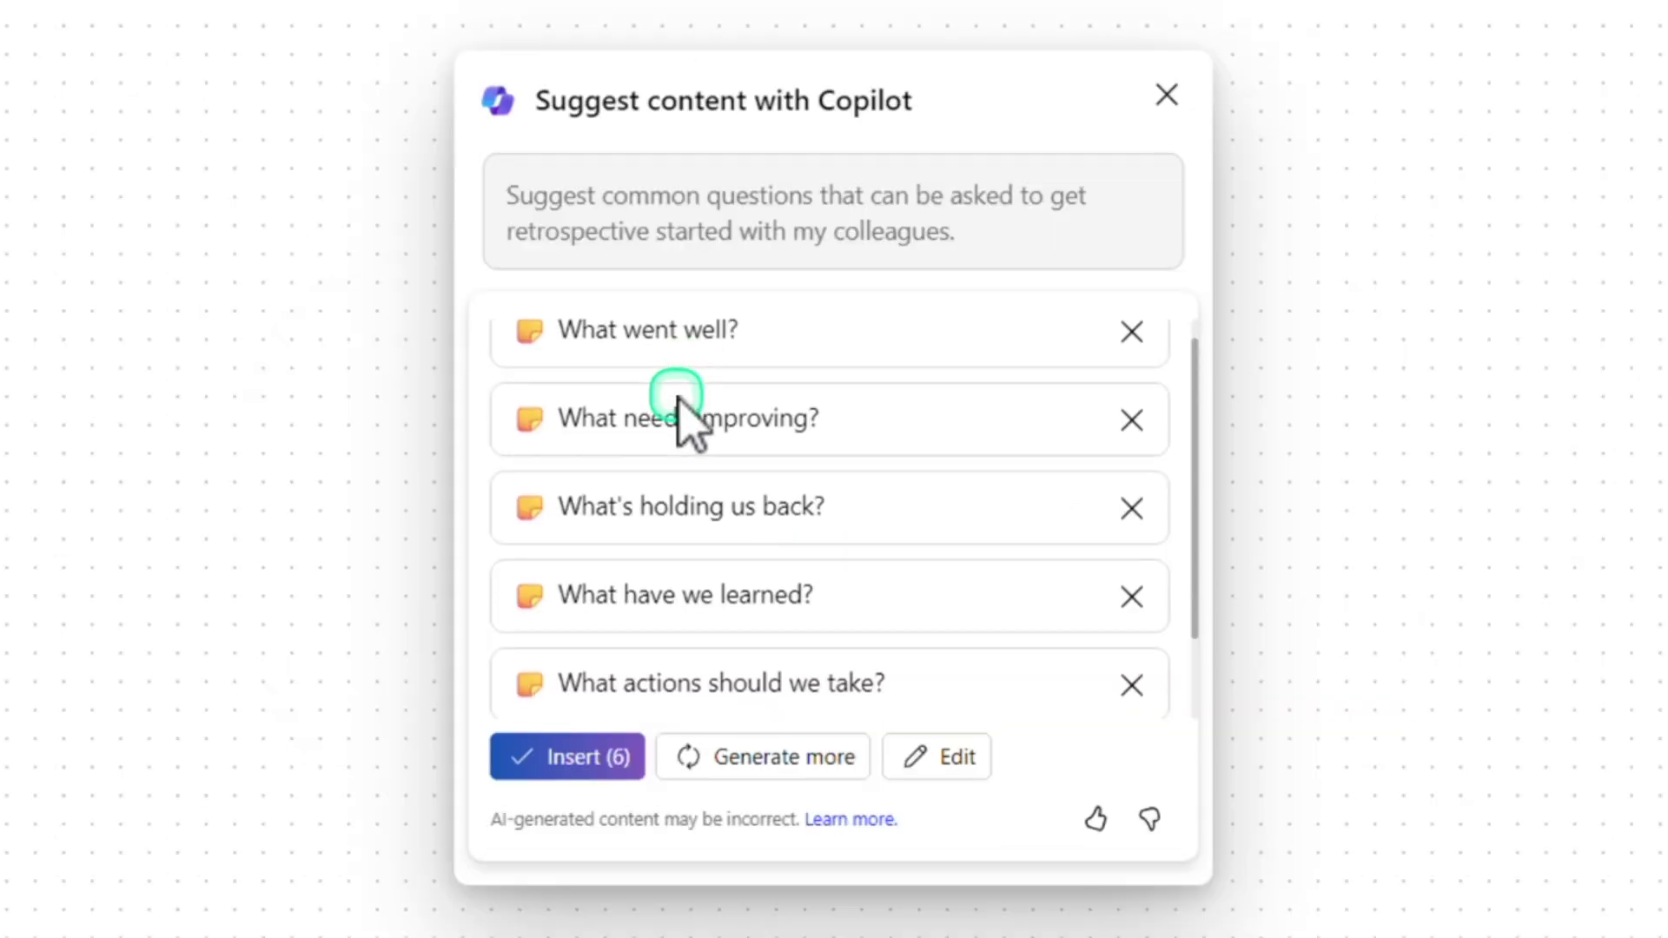
{"action": "scroll", "coordinate": [680, 400], "scroll_direction": "down", "scroll_amount": 4}
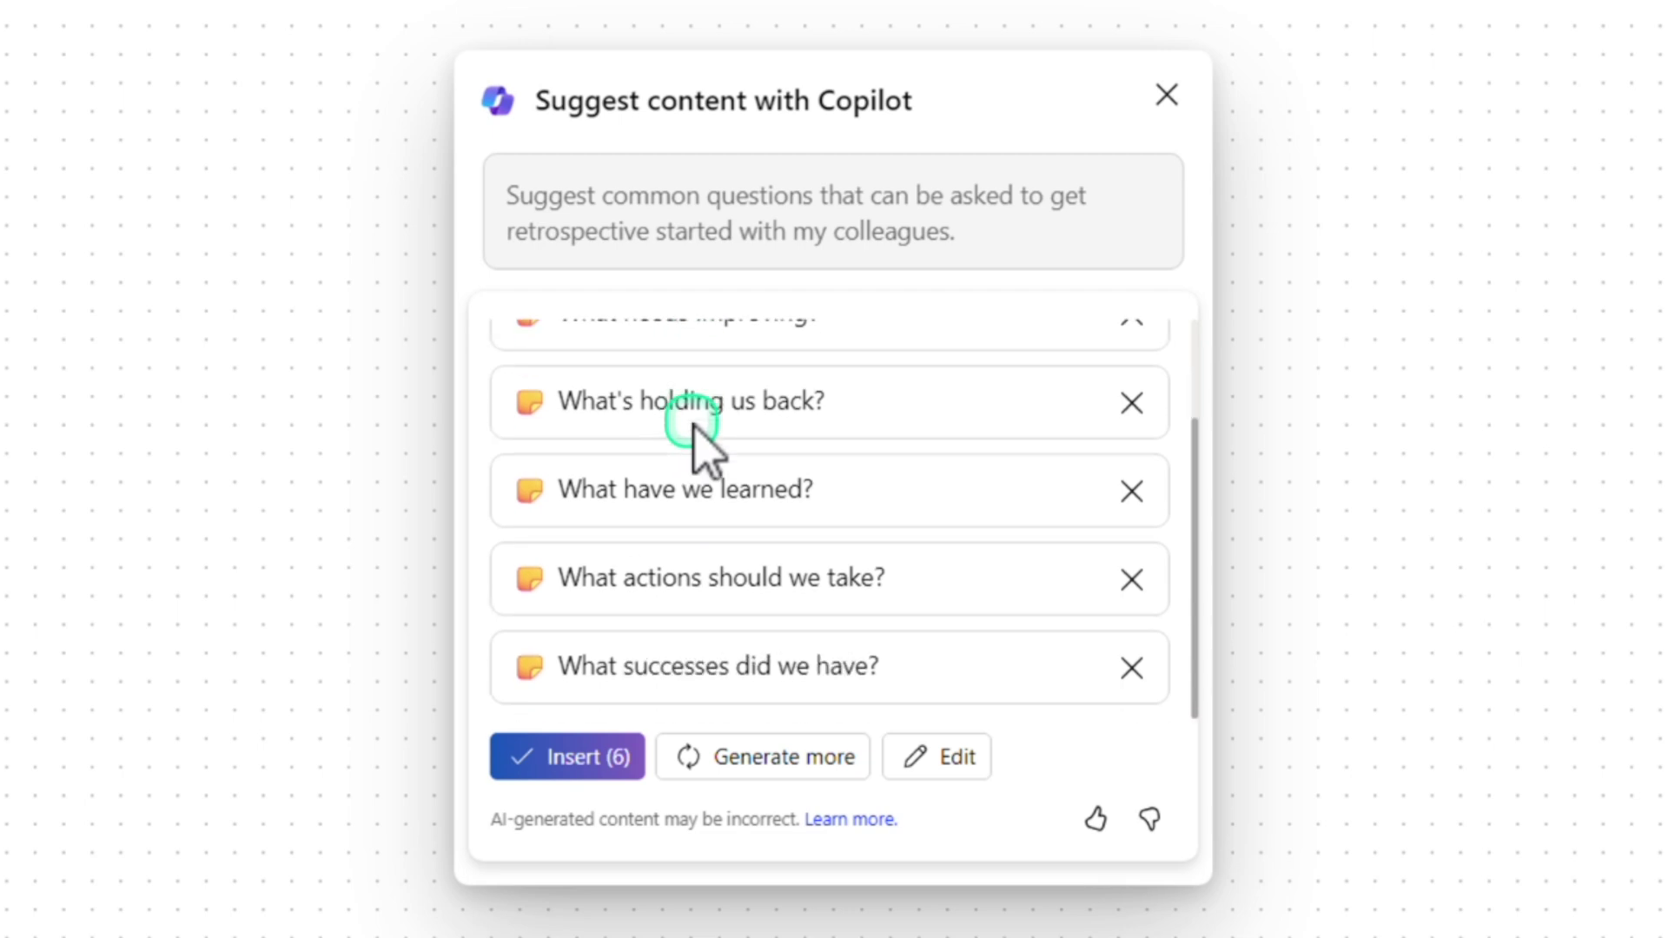
{"action": "left_click", "coordinate": [602, 758]}
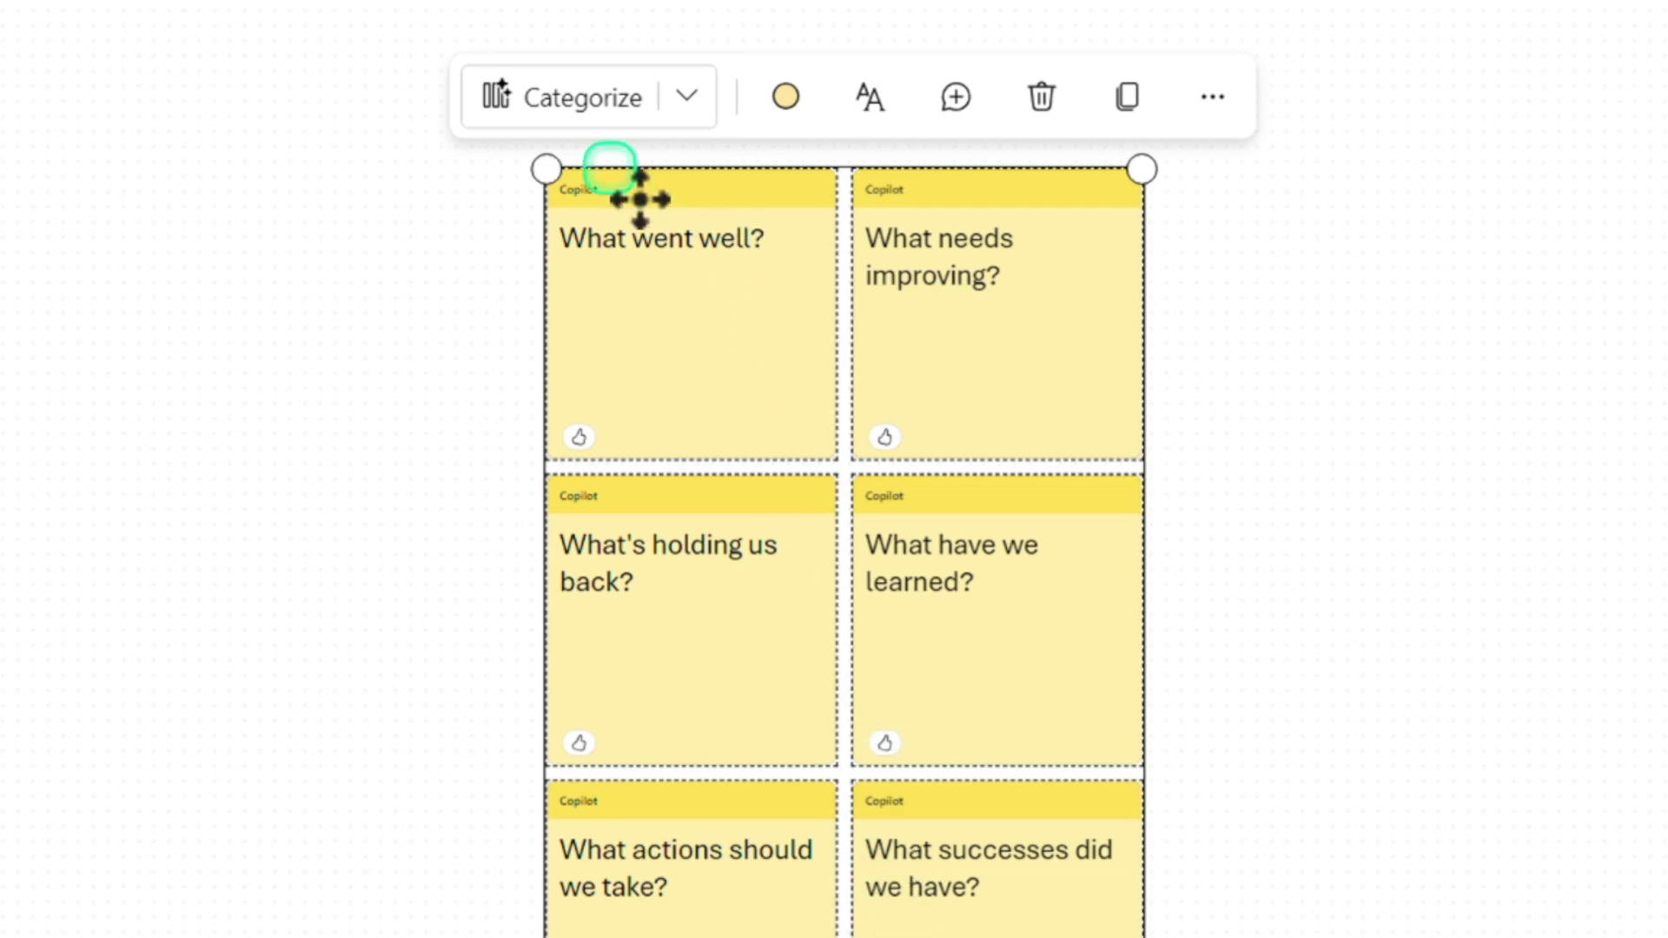
- Have Copilot categorize the retrospective question notes, regenerate the categories once, and keep the new grouping
{"action": "left_click", "coordinate": [579, 111]}
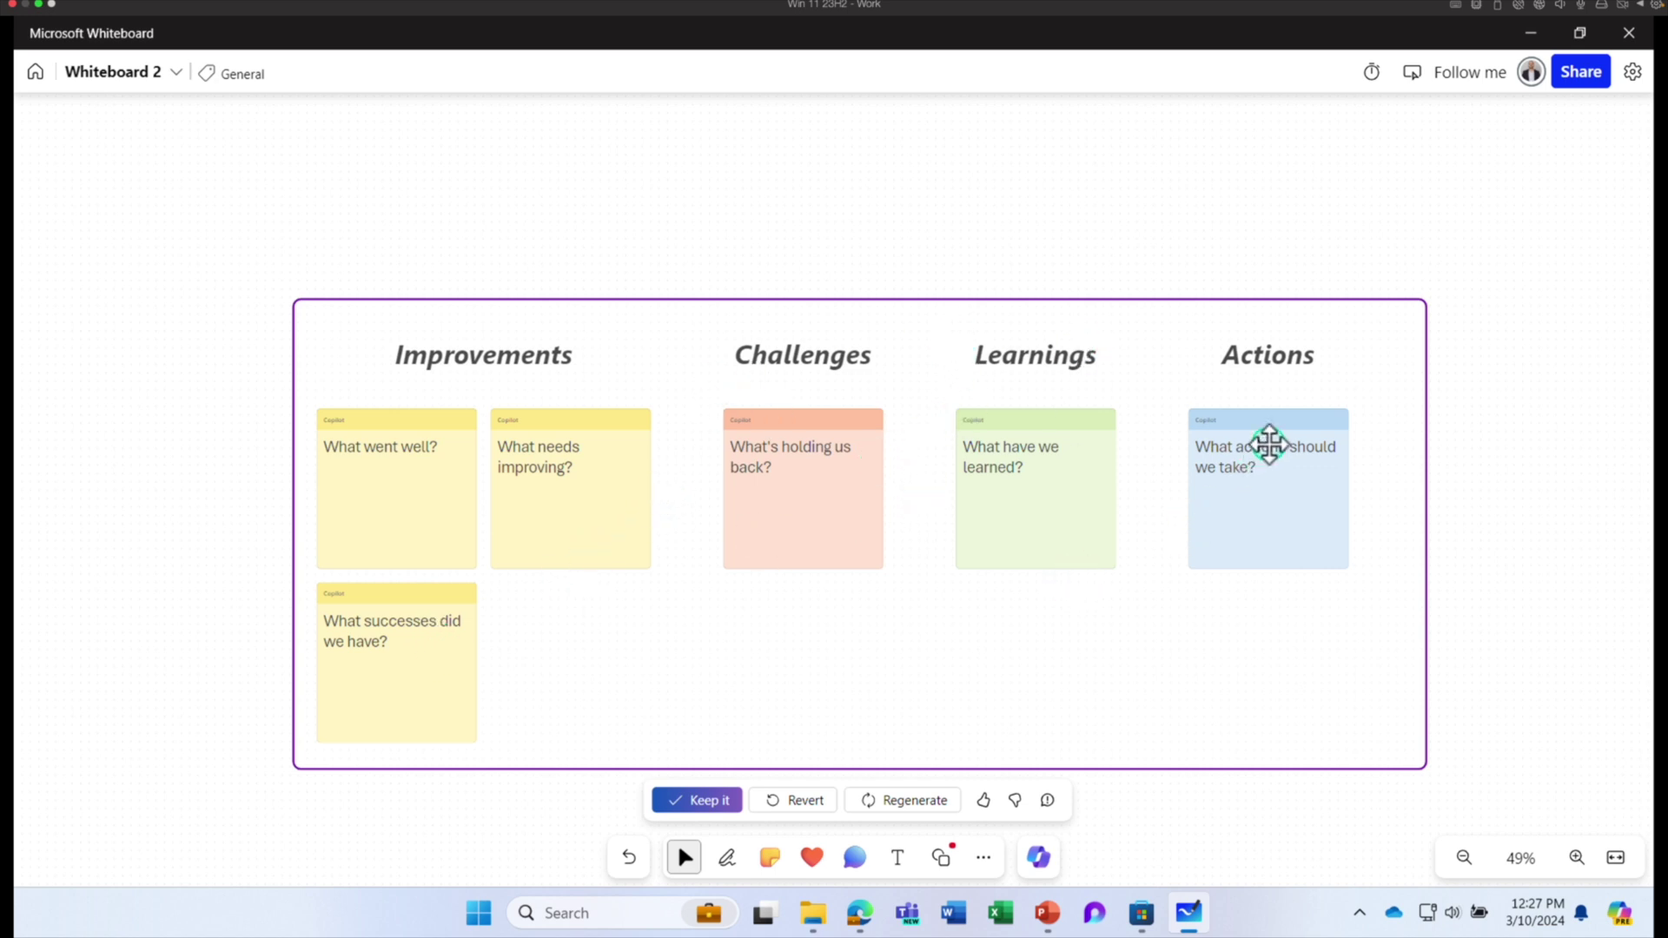
{"action": "left_click", "coordinate": [883, 798]}
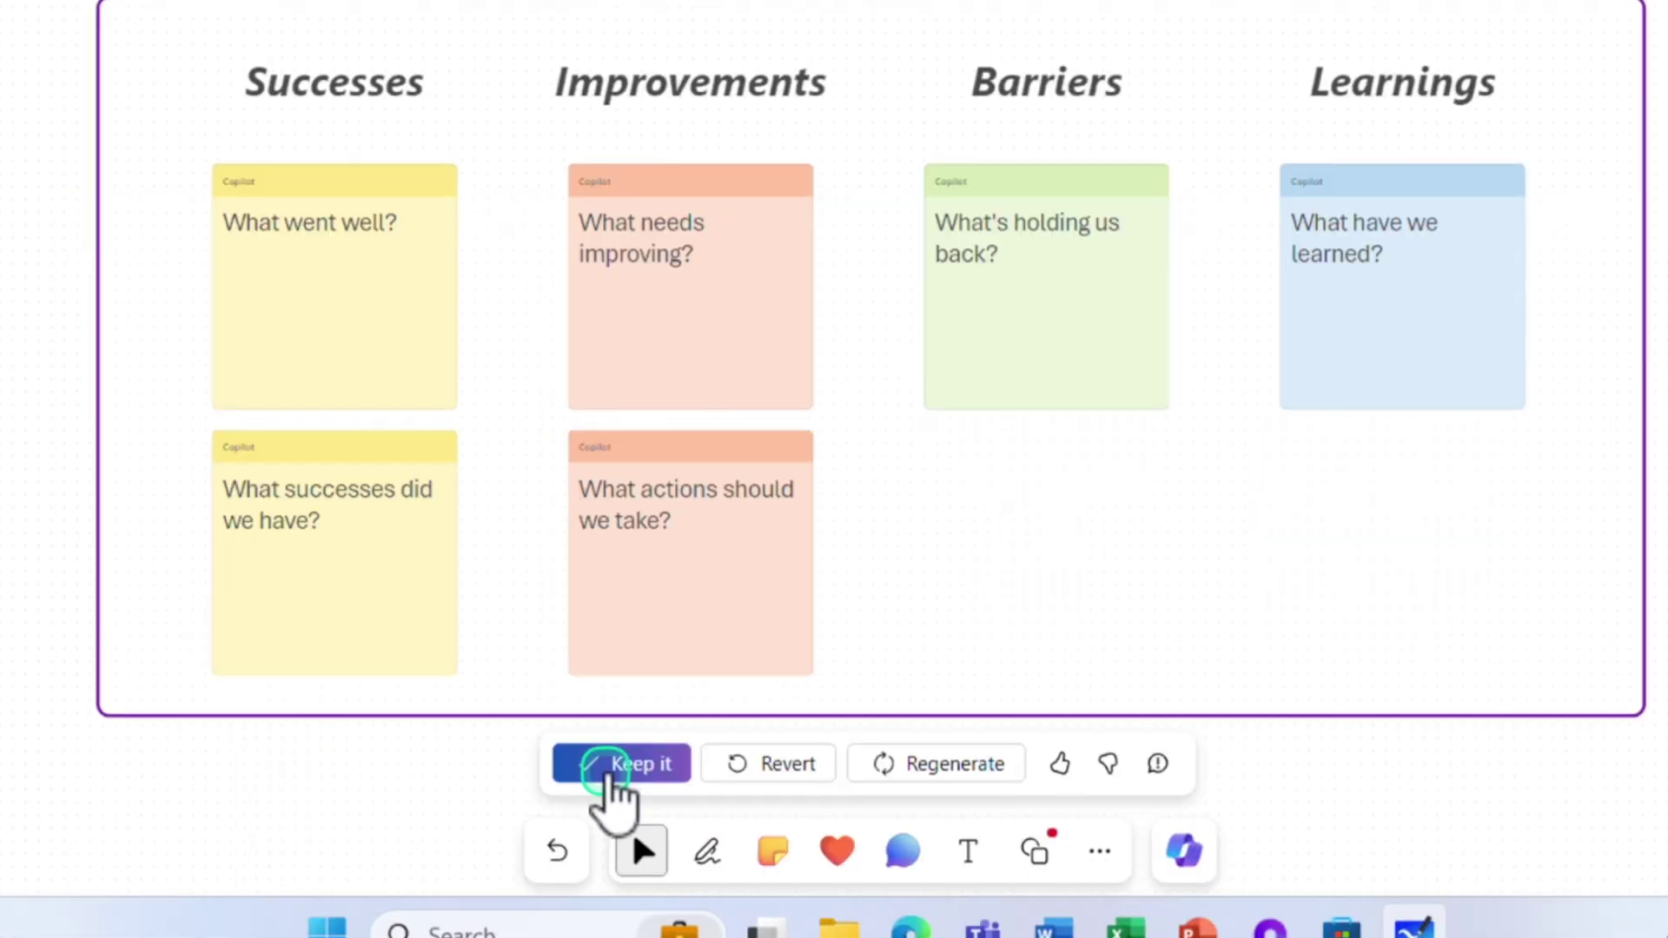
{"action": "left_click", "coordinate": [605, 762]}
{"action": "left_click", "coordinate": [606, 441]}
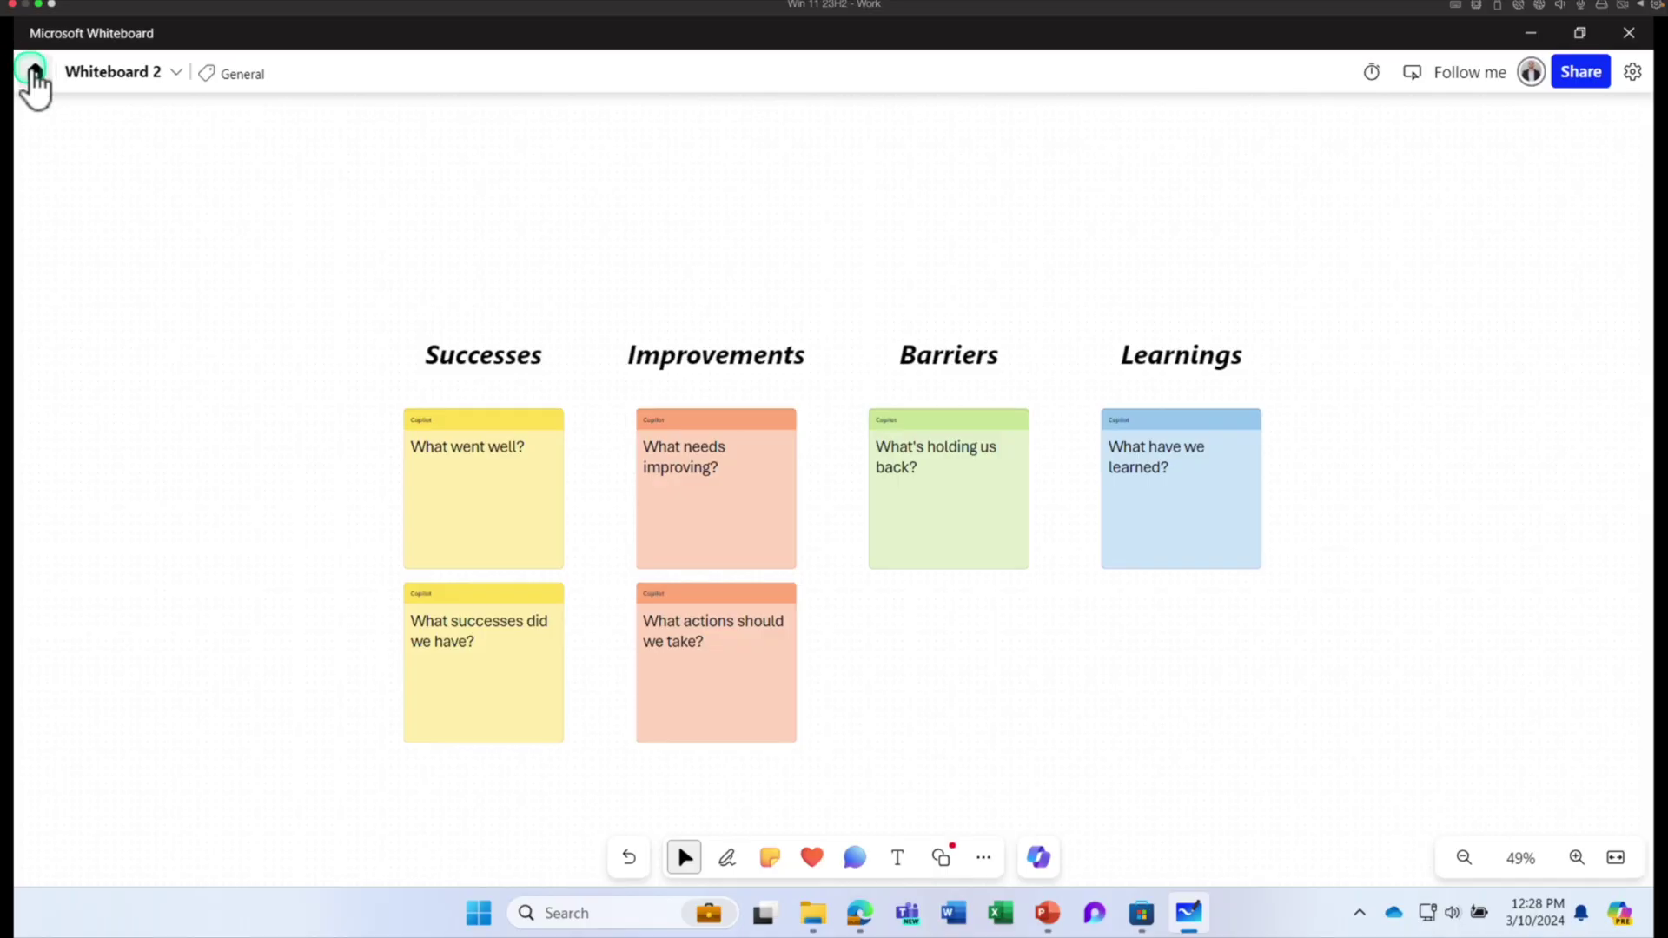
- On a new whiteboard, insert Copilot's suggestions for "Brainstorm a list of character names for an animated movie based in the year 3023."
{"action": "left_click", "coordinate": [32, 78]}
{"action": "left_click", "coordinate": [230, 232]}
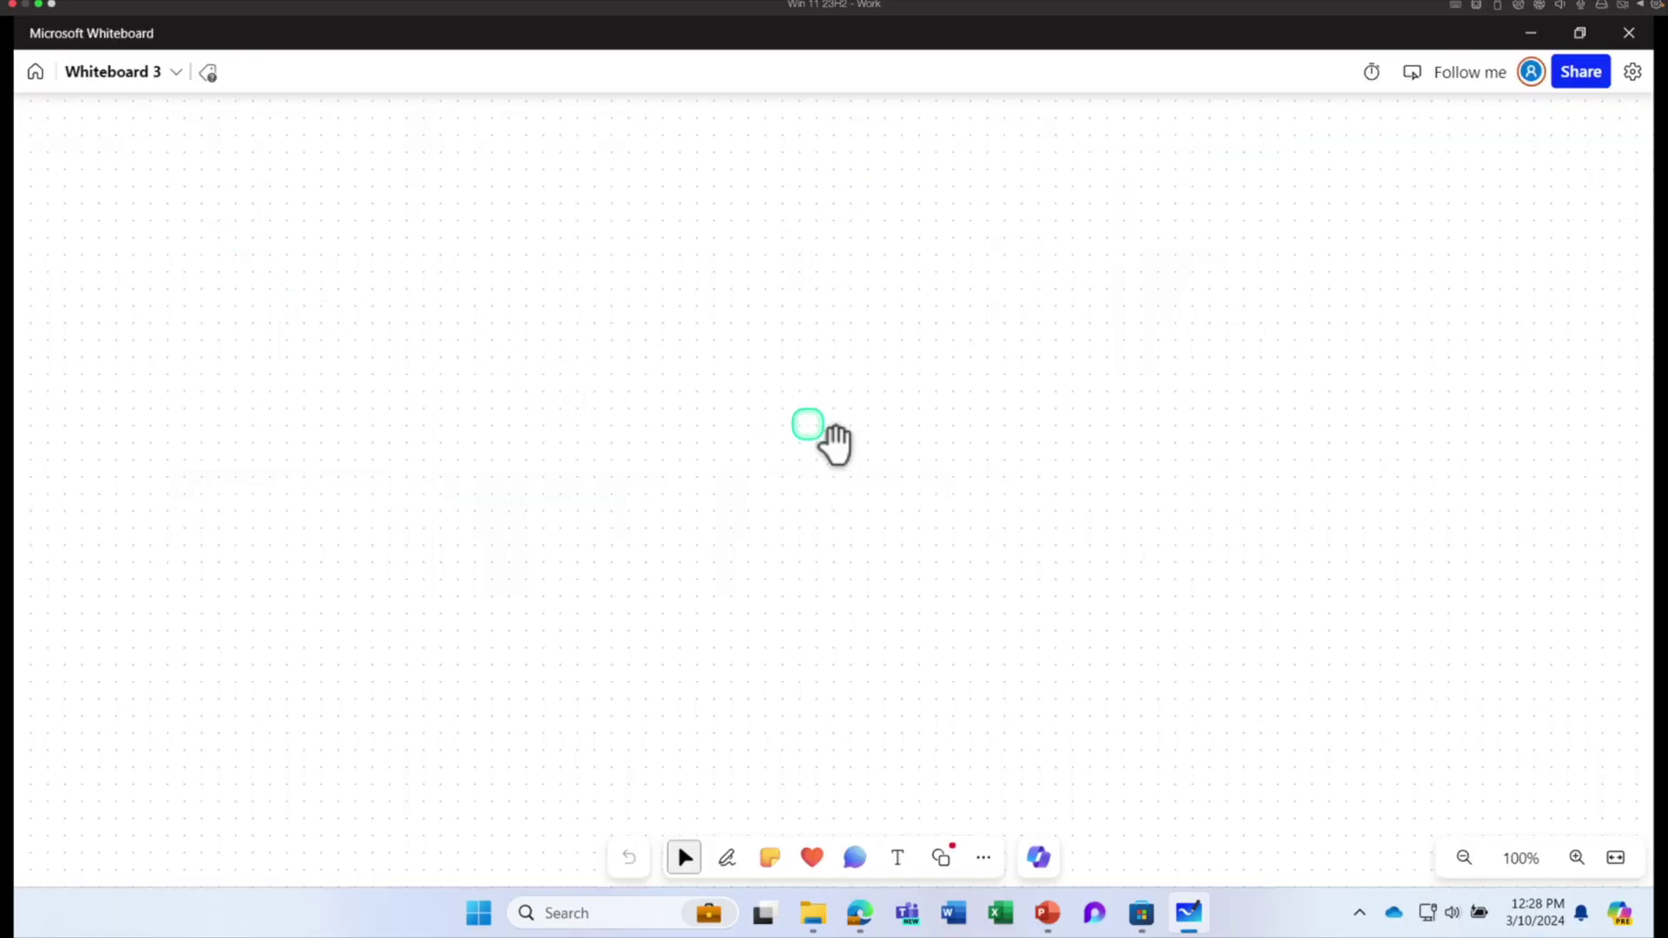
{"action": "left_click", "coordinate": [1040, 858]}
{"action": "left_click", "coordinate": [1086, 695]}
{"action": "type", "text": "Brainstorm a list of character names for an animated movie based in the year 3023."}
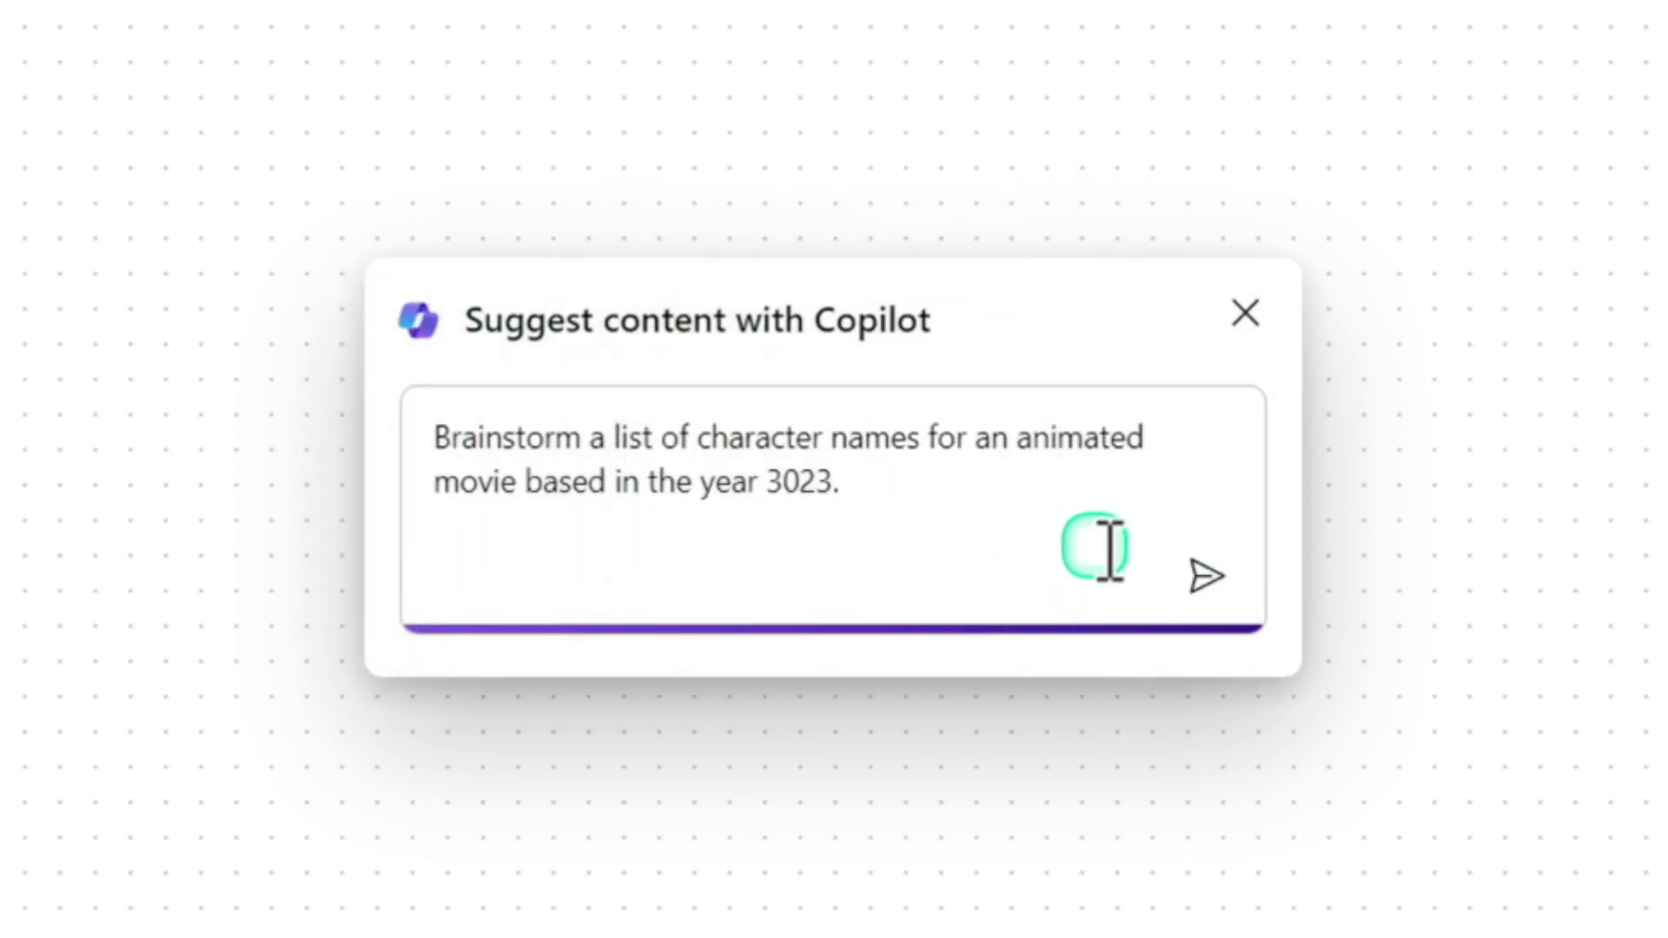
{"action": "left_click", "coordinate": [1214, 578]}
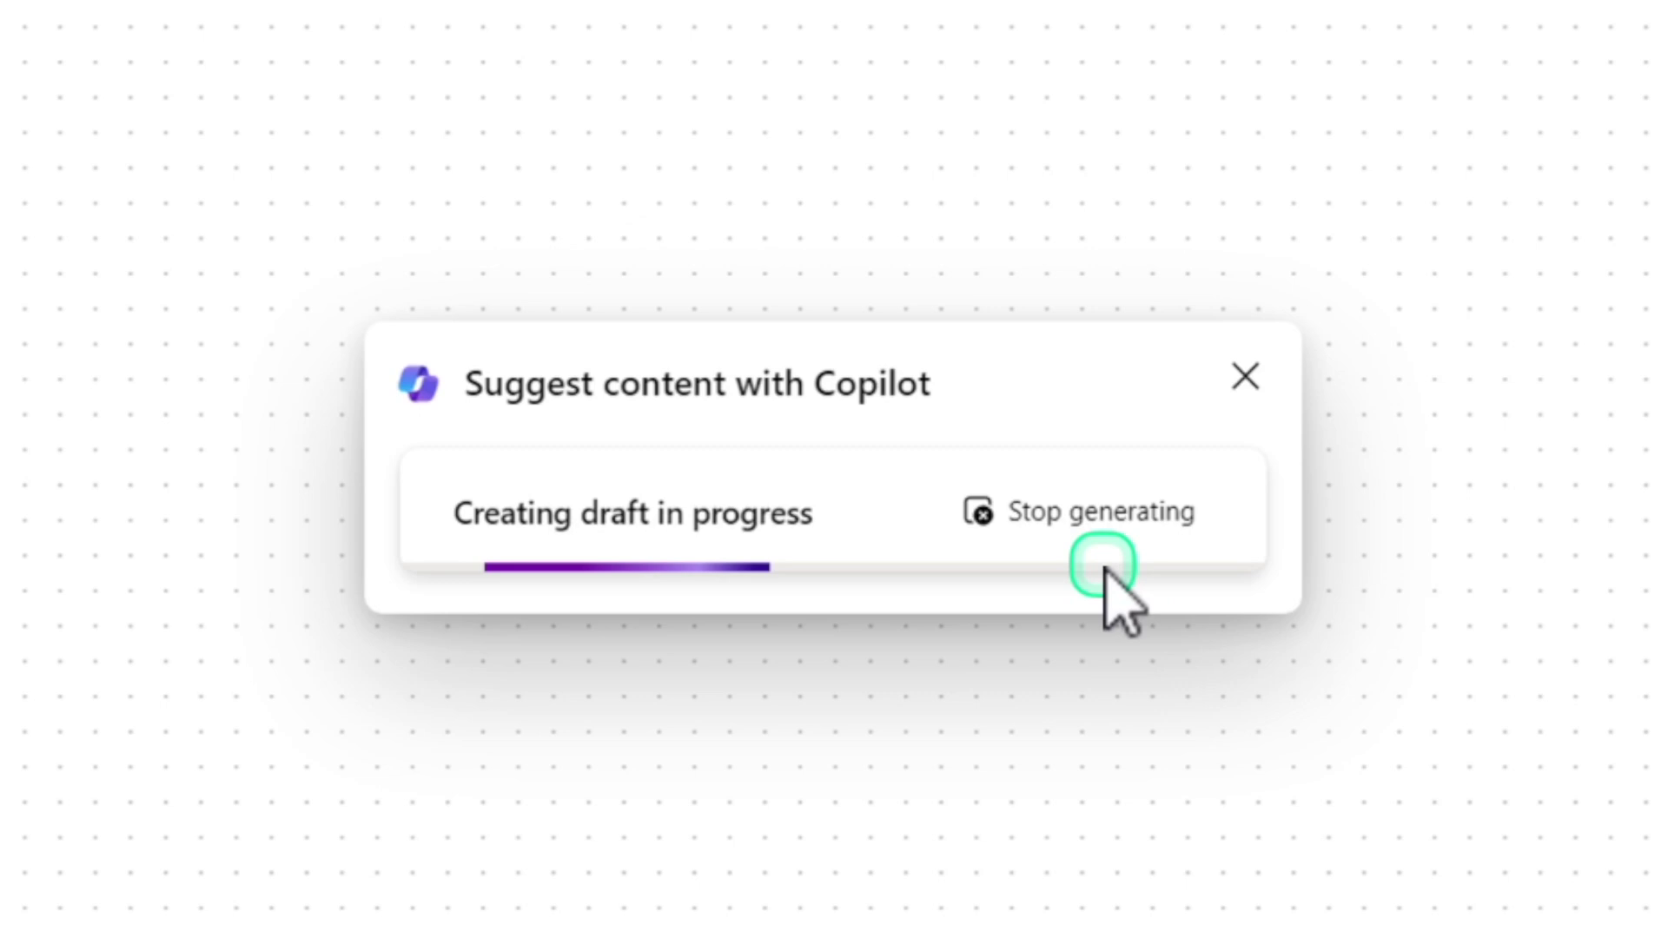
{"action": "left_click", "coordinate": [576, 791]}
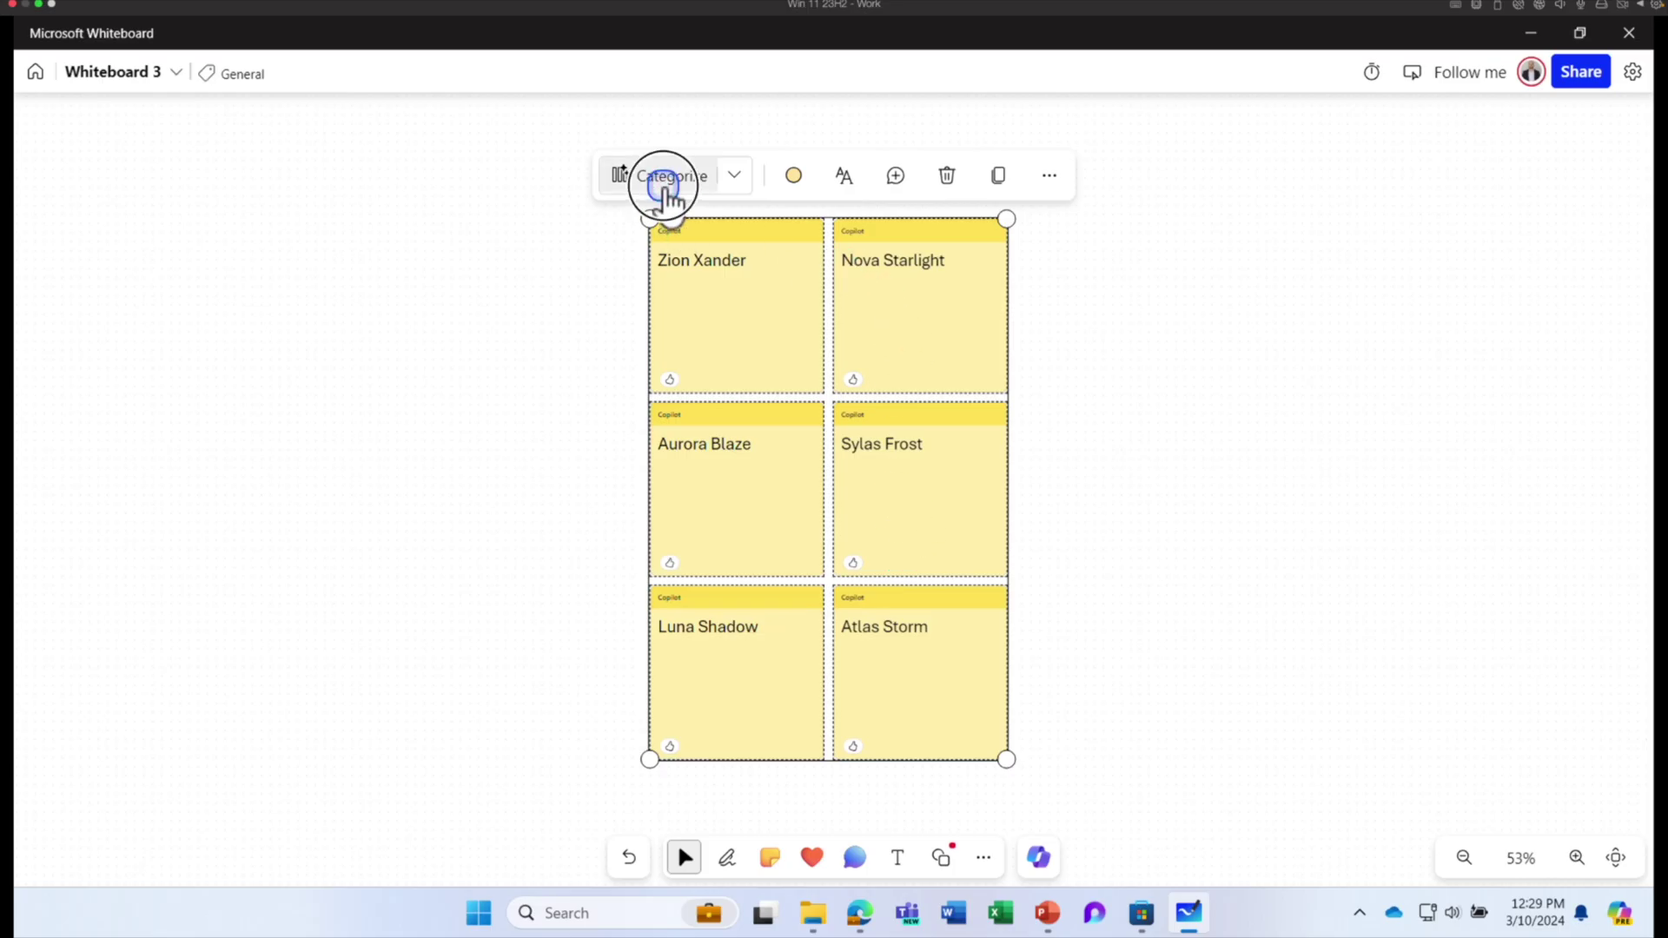
- Have Copilot categorize the character name notes, regenerate the categories once, and keep the new grouping
{"action": "left_click", "coordinate": [664, 186]}
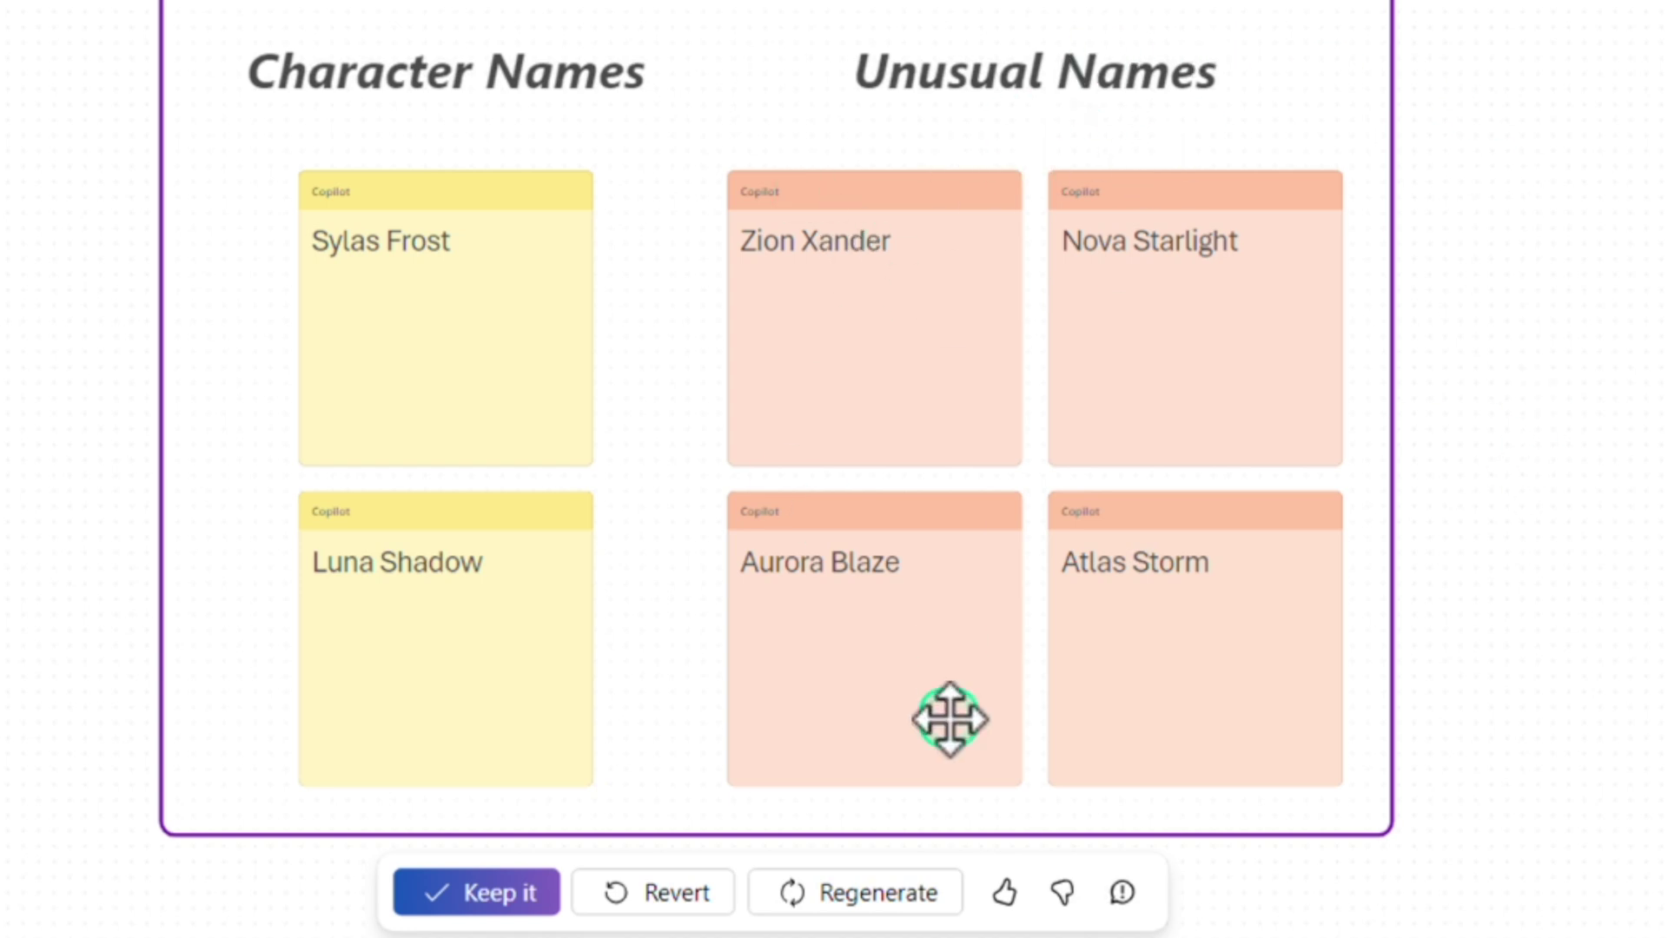
{"action": "left_click", "coordinate": [895, 881]}
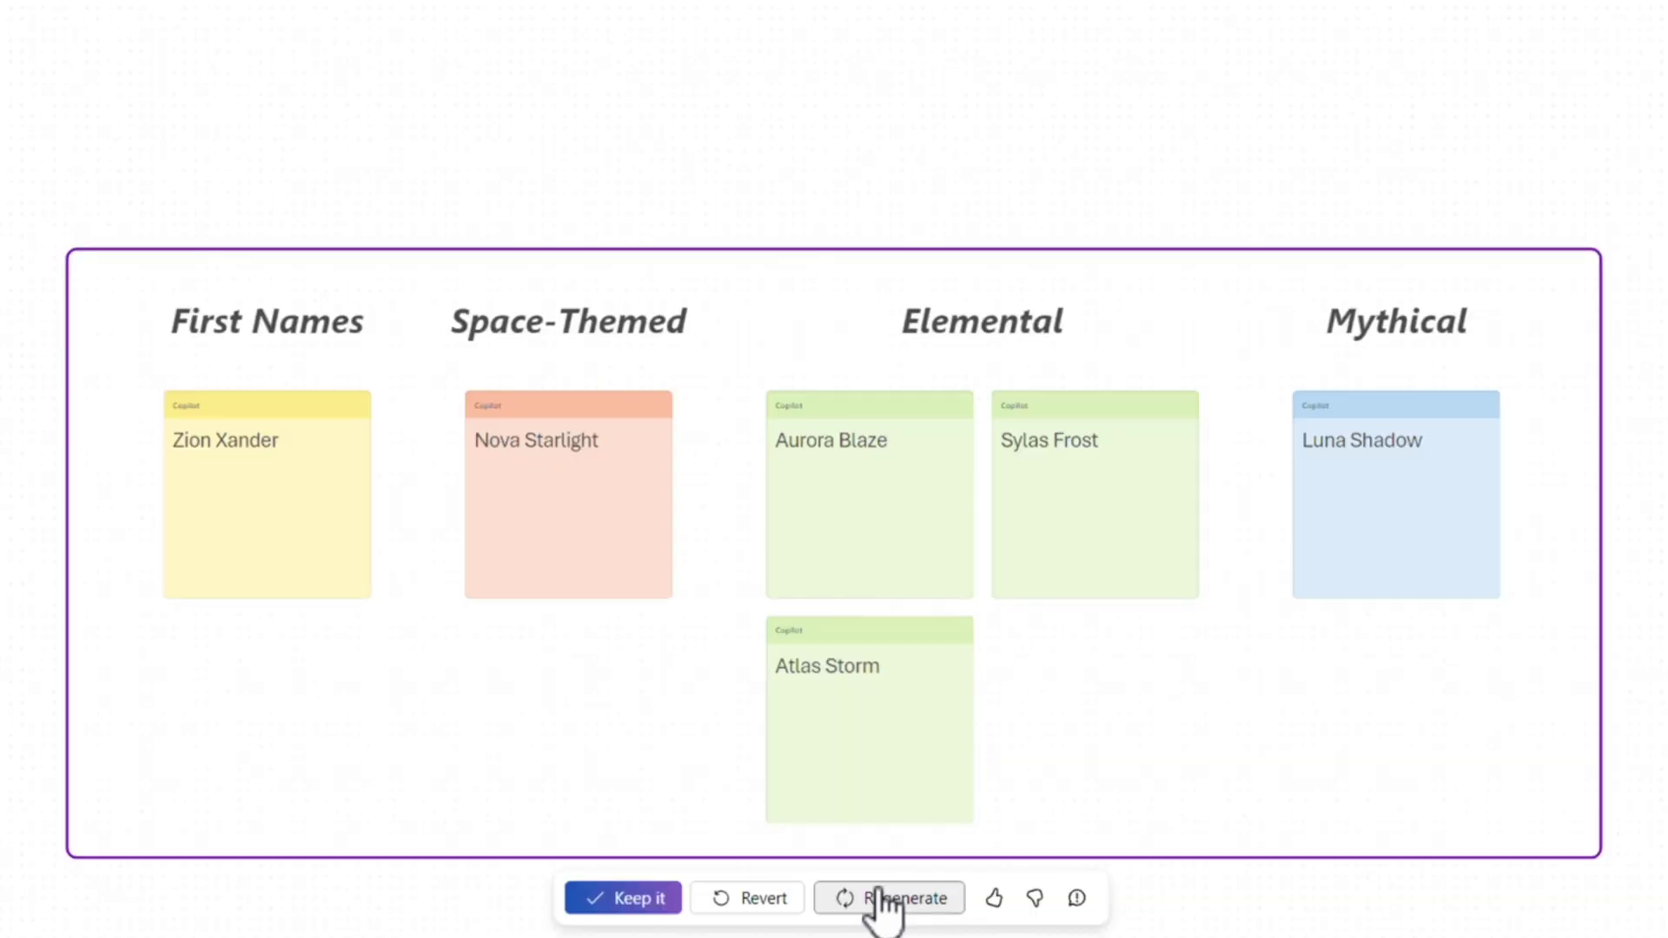
{"action": "left_click", "coordinate": [656, 899]}
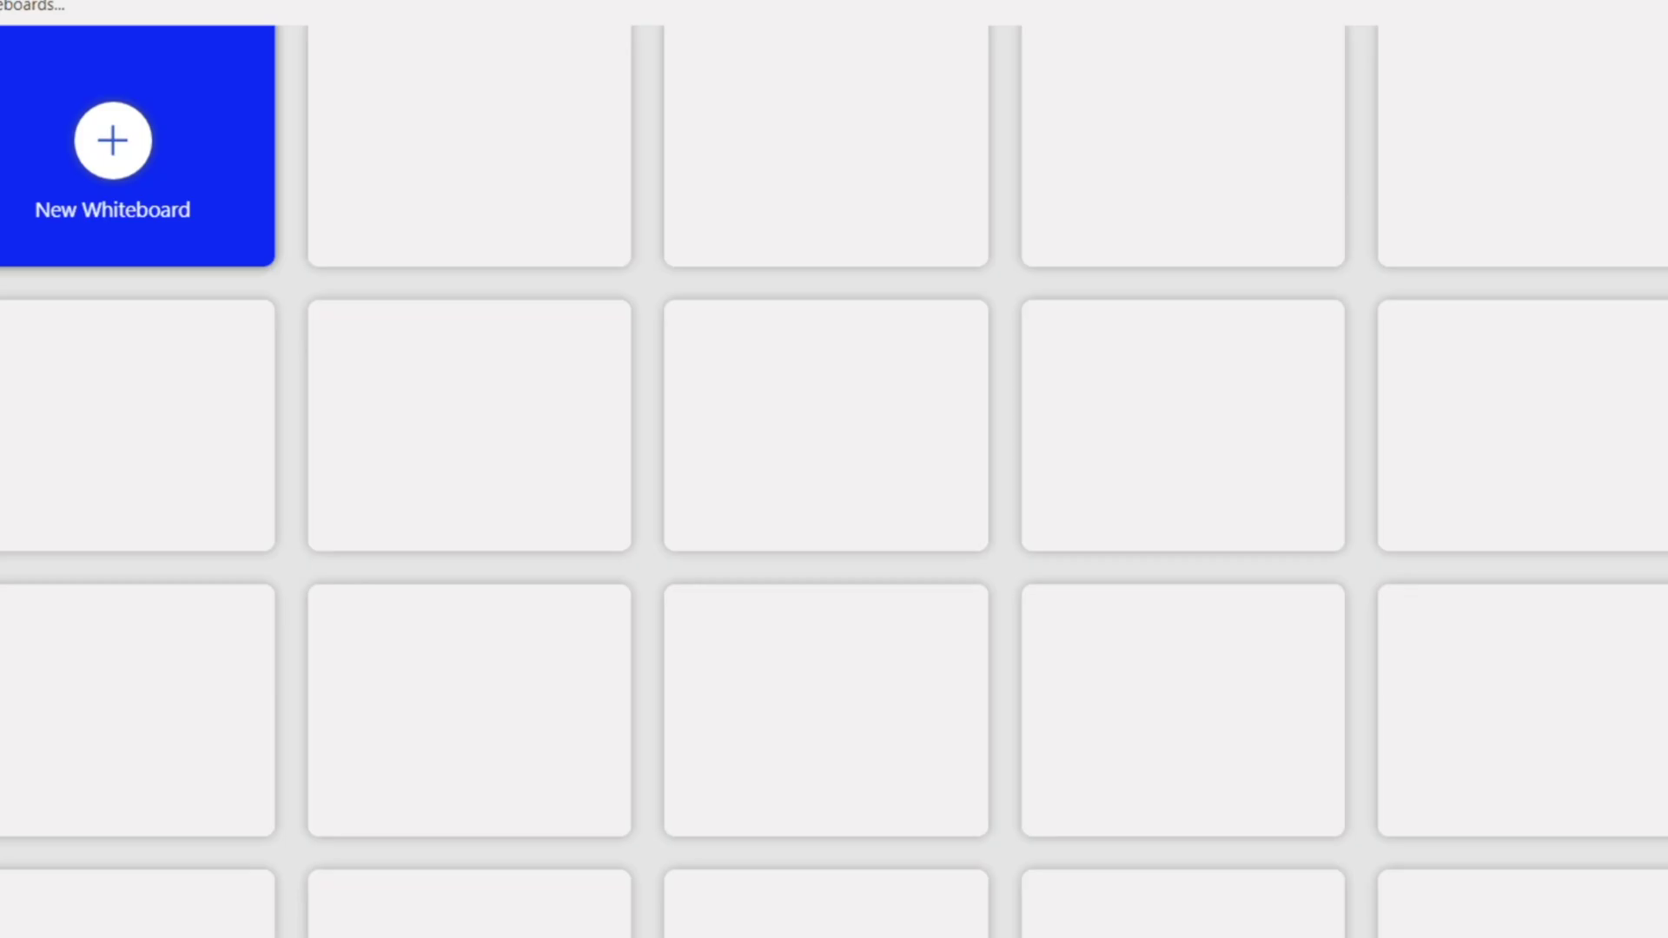
- On a new whiteboard, prompt Copilot: "Suggest, as chief compliance officer, ways to define compliance protocol in my company?"
{"action": "left_click", "coordinate": [78, 147]}
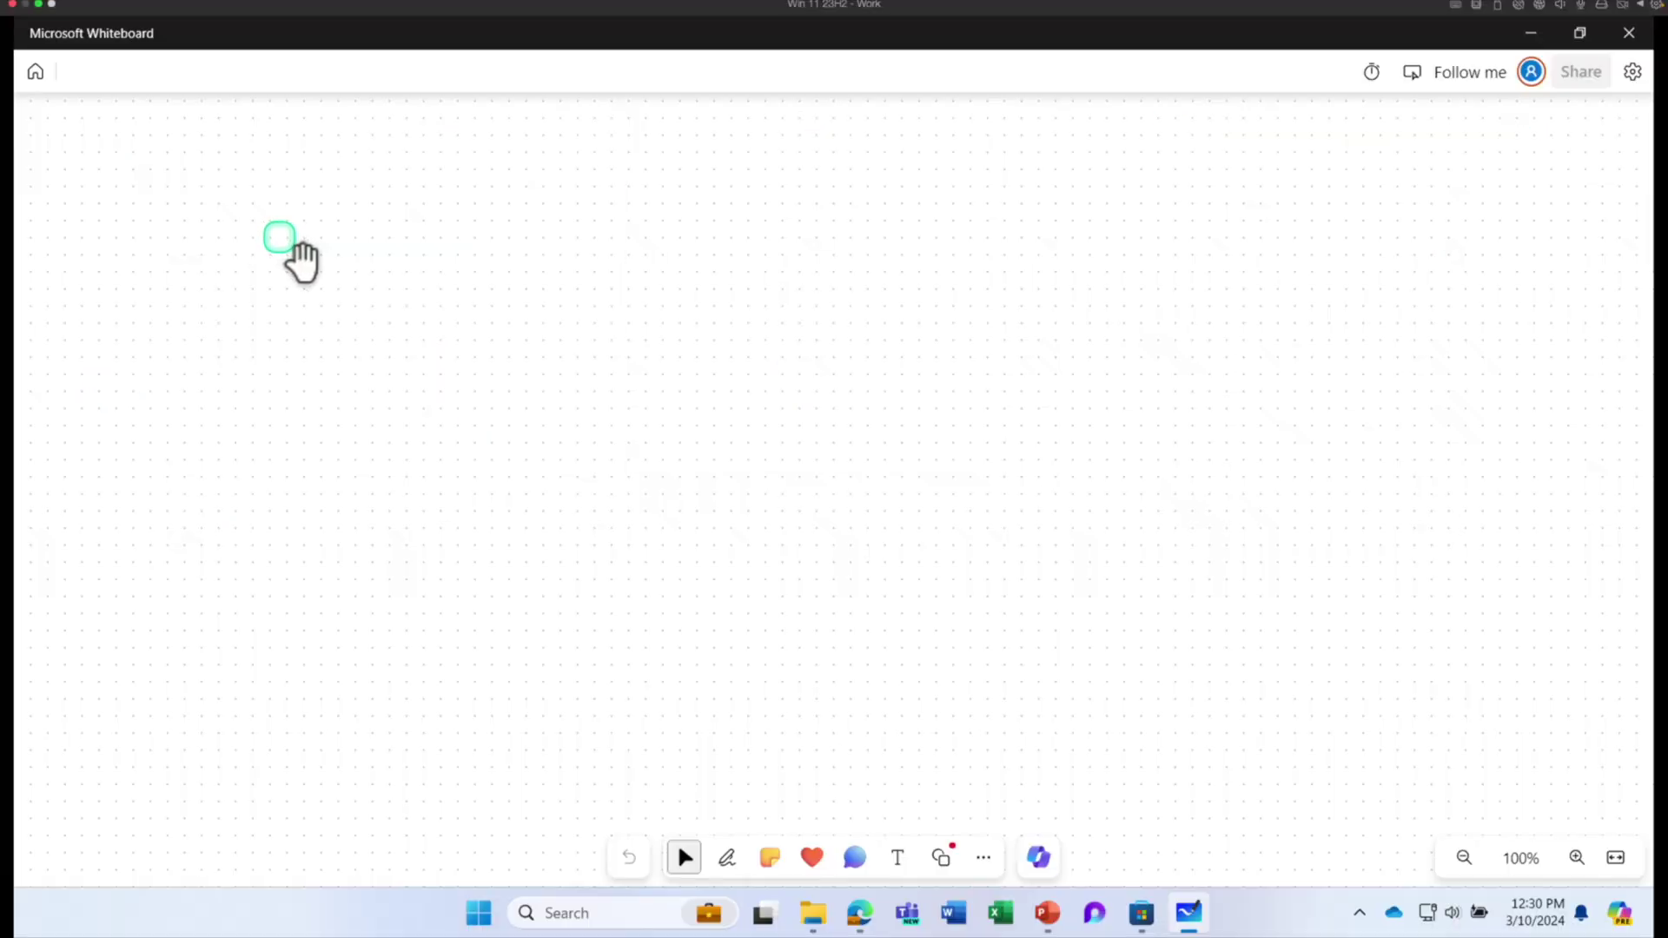
{"action": "left_click", "coordinate": [1038, 858]}
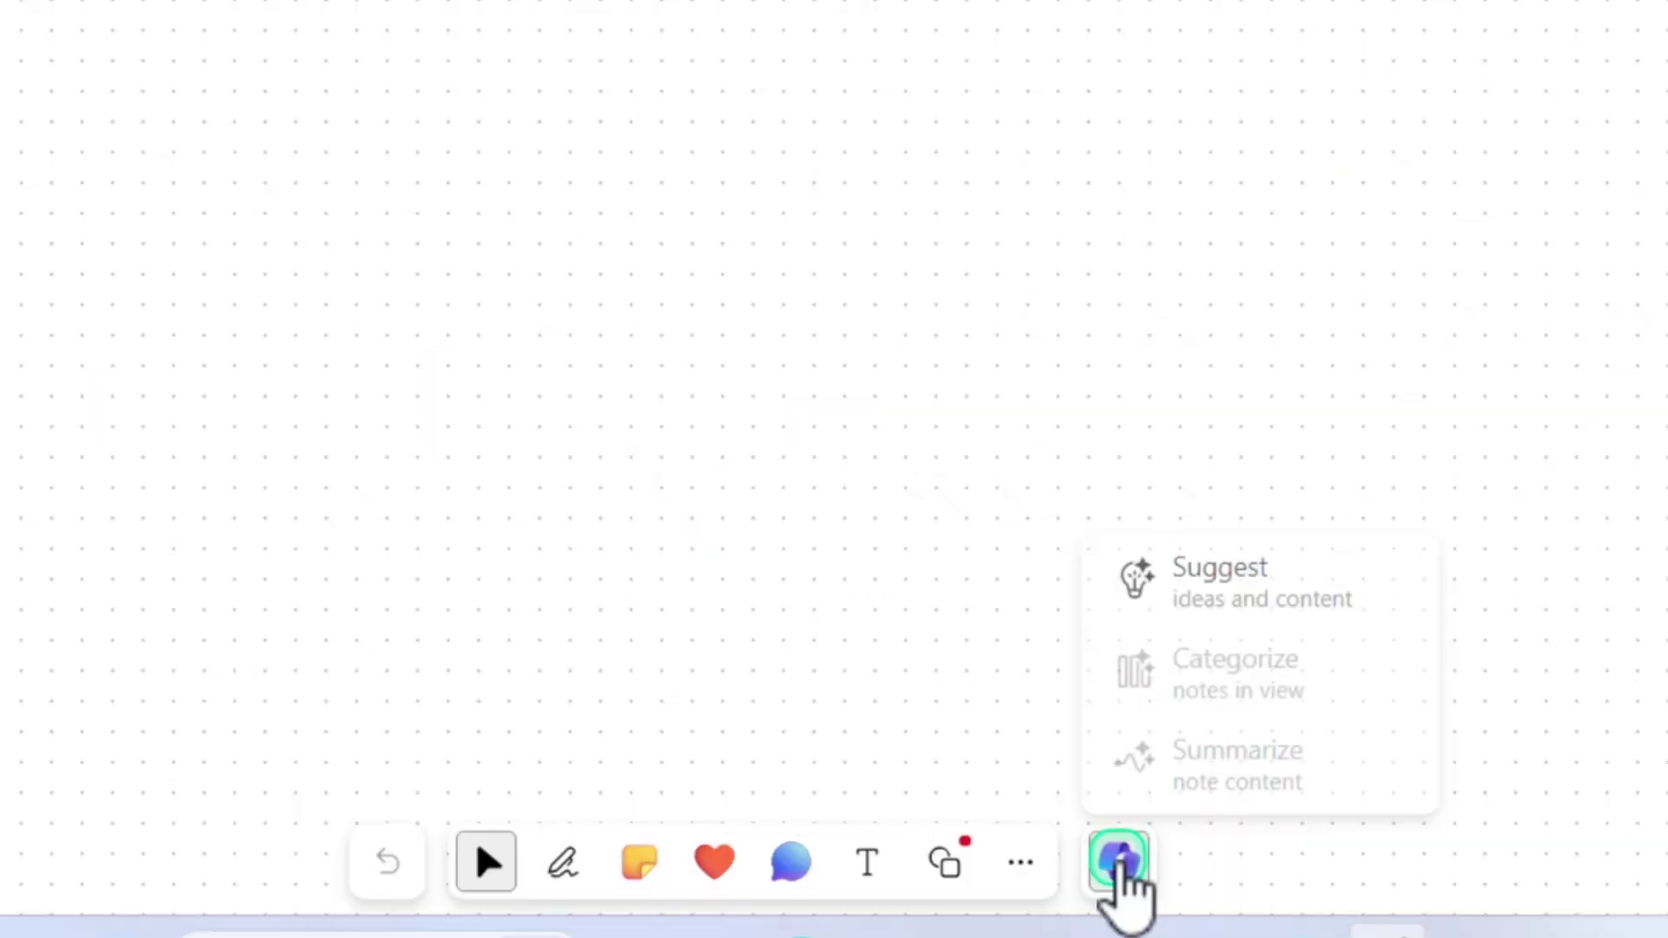
{"action": "left_click", "coordinate": [1225, 584]}
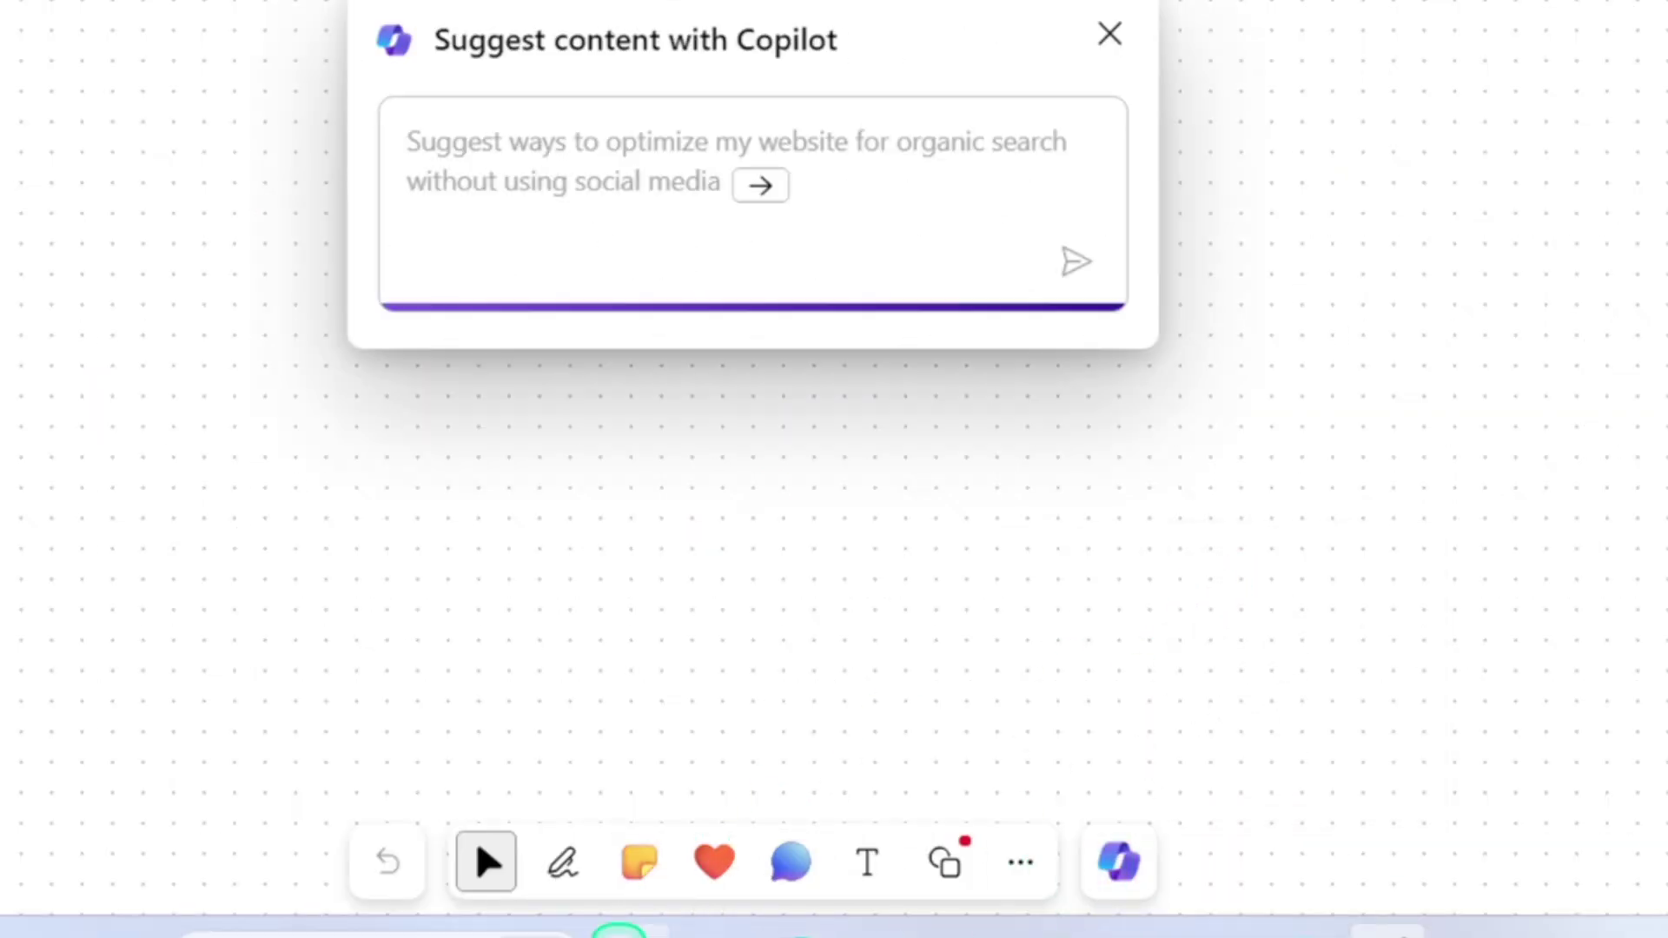
{"action": "left_click", "coordinate": [443, 157]}
{"action": "type", "text": "Suggest, as chief compliance officer, ways to define compliance protocol in my company?"}
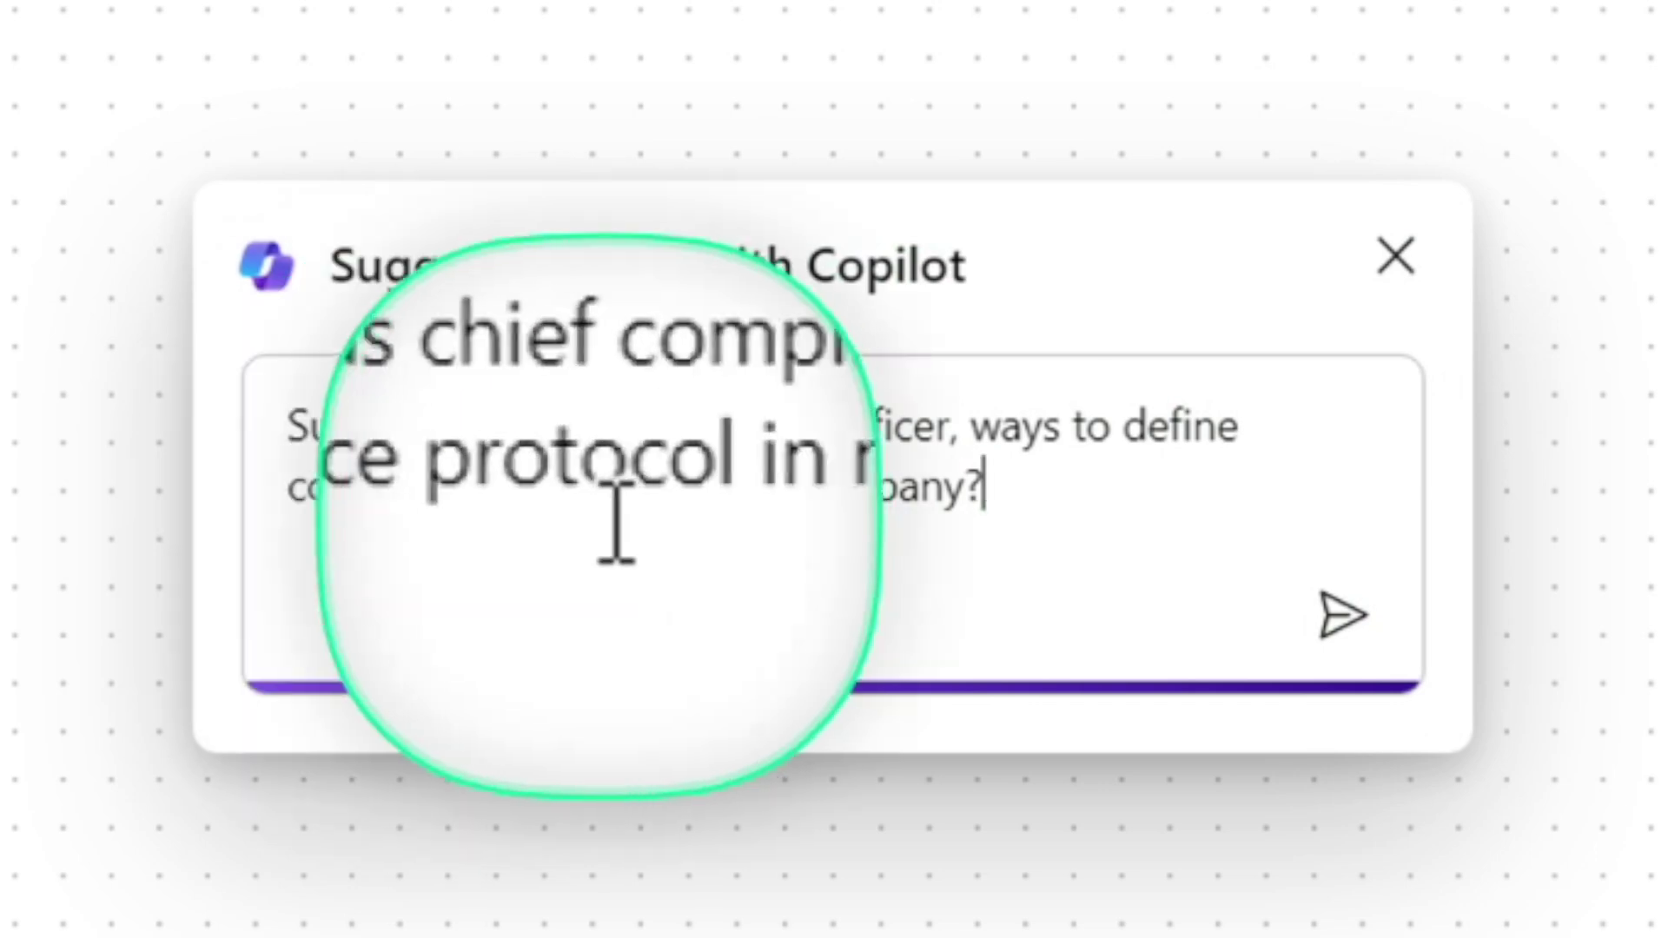
{"action": "left_click", "coordinate": [1336, 619]}
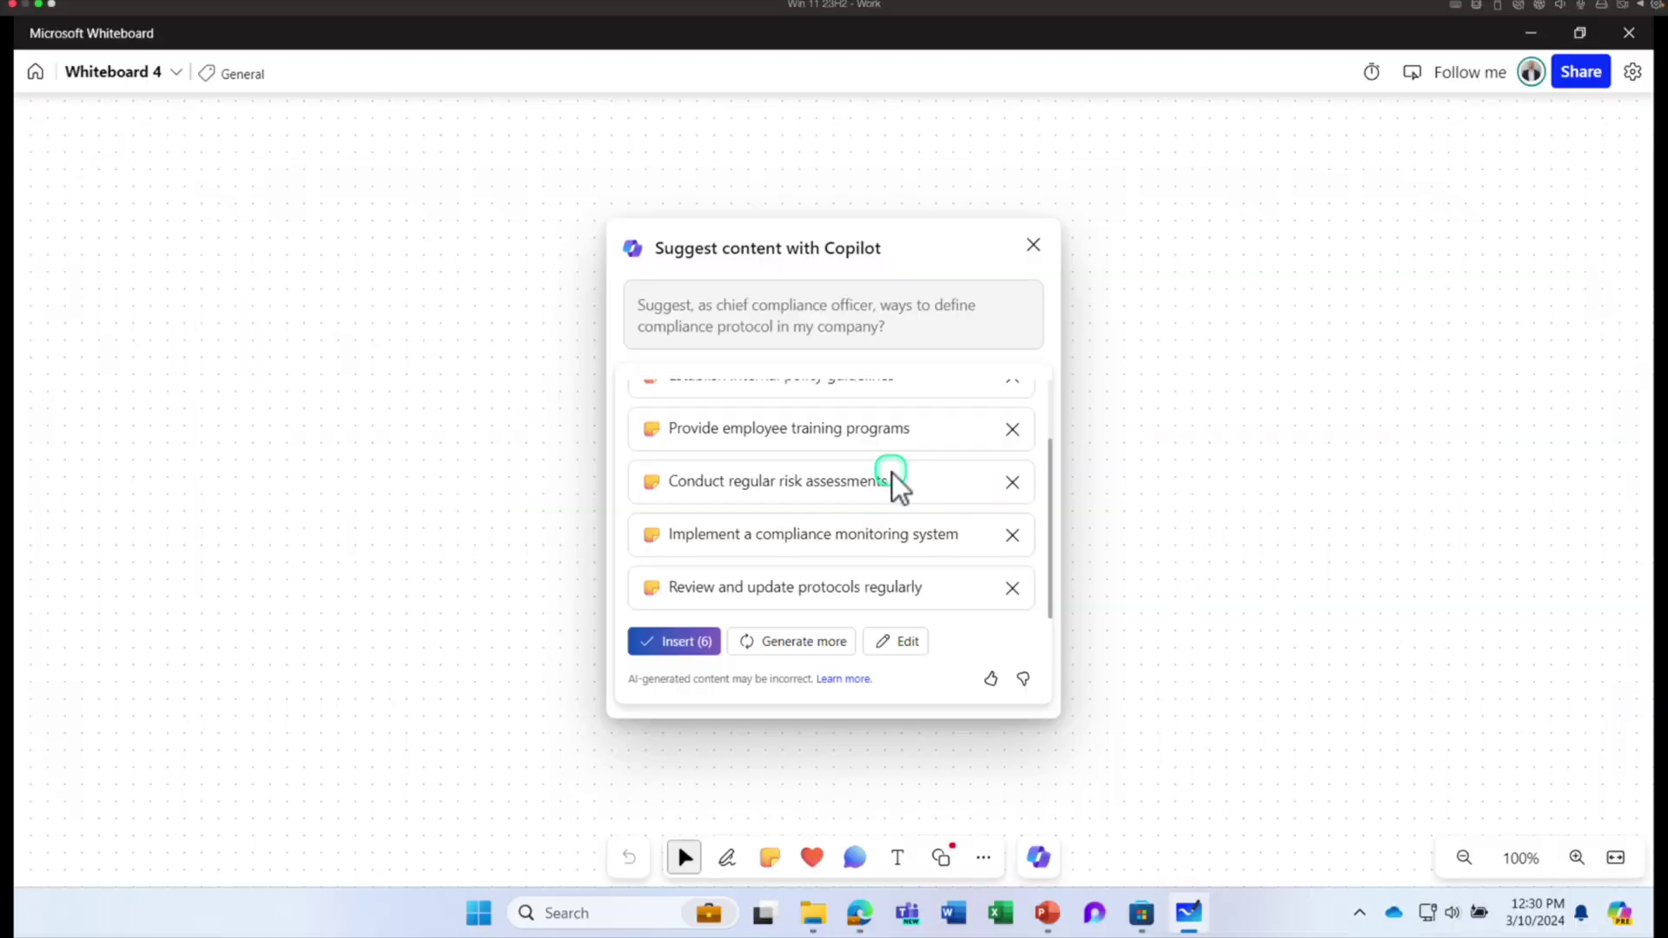
- Insert the six compliance protocol suggestions as sticky notes and have Copilot categorize them
{"action": "scroll", "coordinate": [892, 476], "scroll_direction": "up", "scroll_amount": 2}
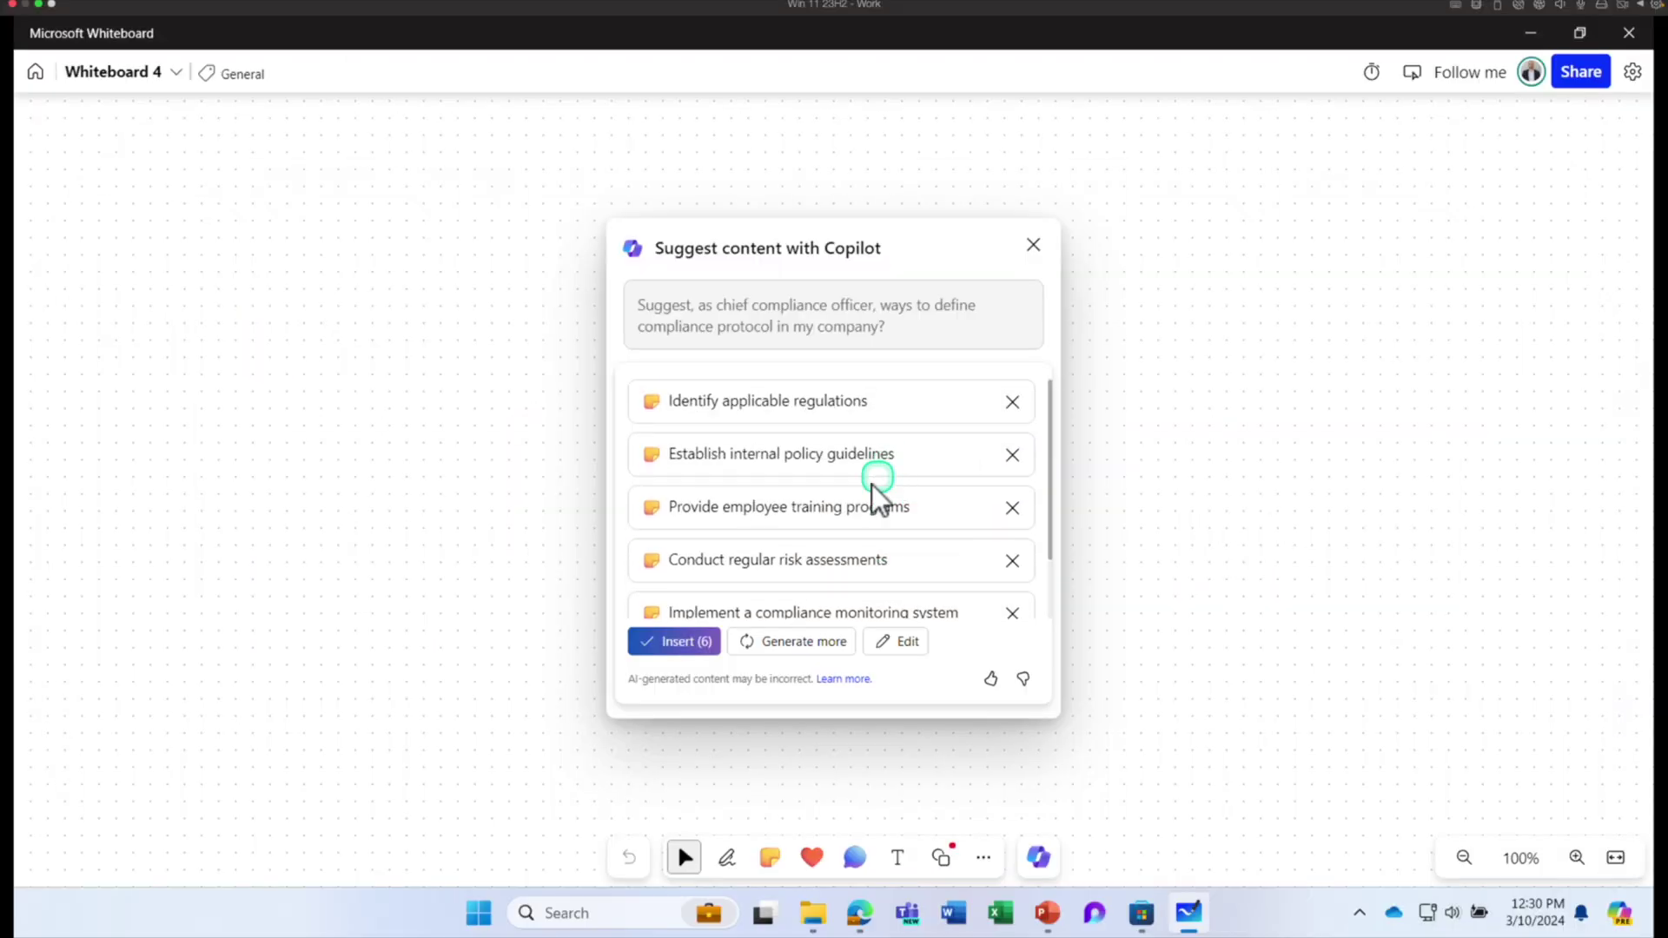
{"action": "left_click", "coordinate": [684, 641]}
{"action": "left_click", "coordinate": [678, 256]}
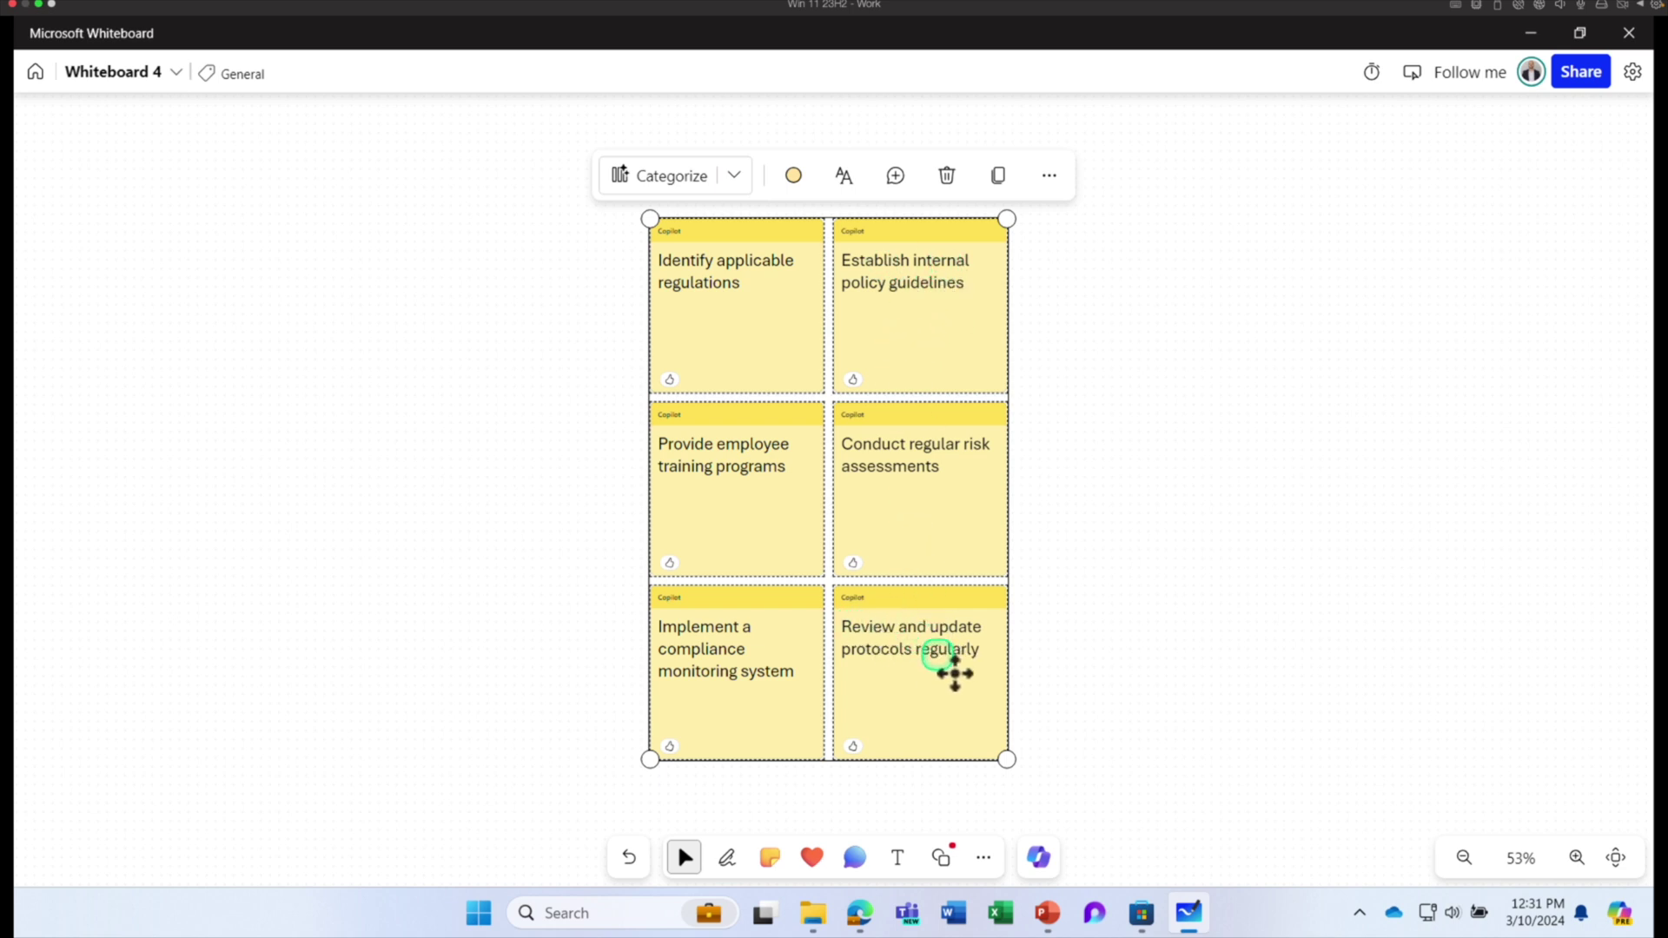
{"action": "left_click", "coordinate": [658, 177]}
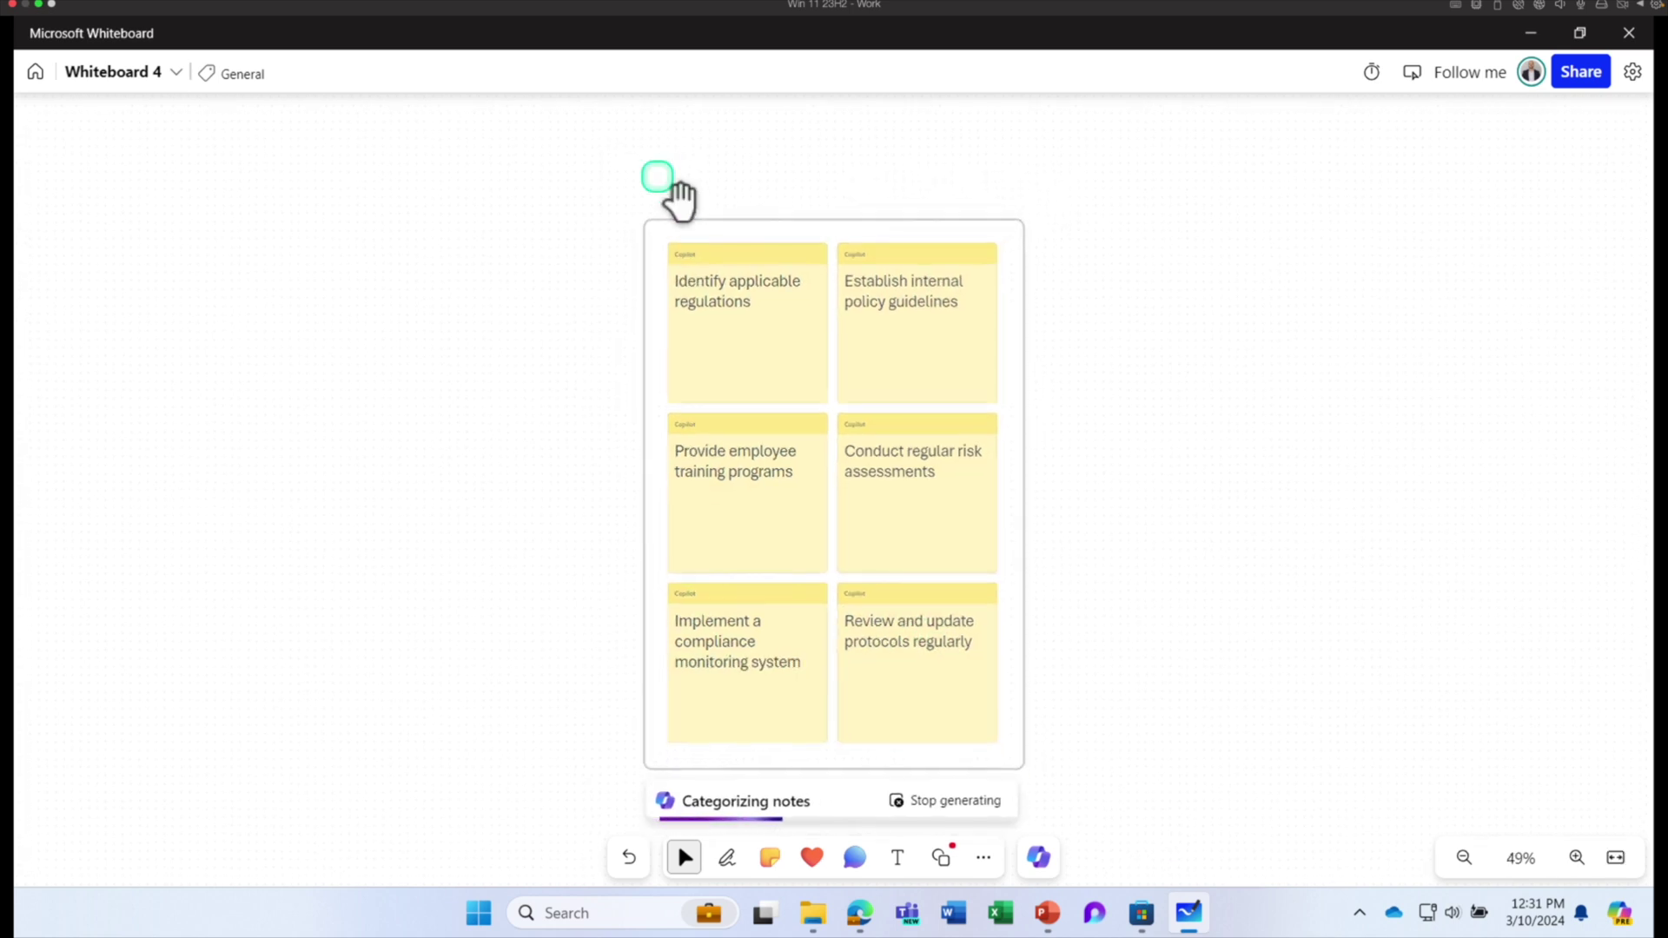